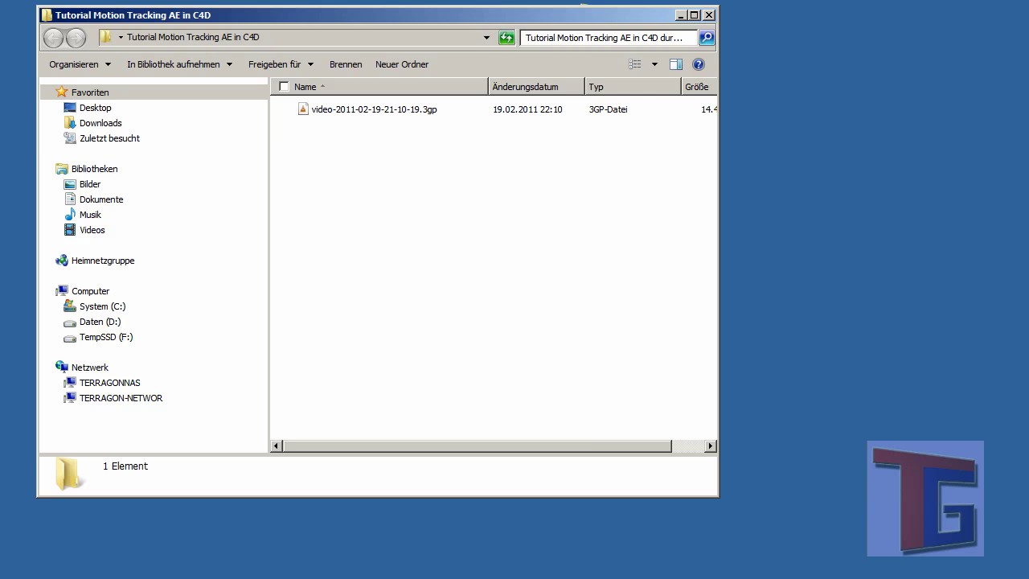
double_click(322, 109)
drag(326, 73, 466, 44)
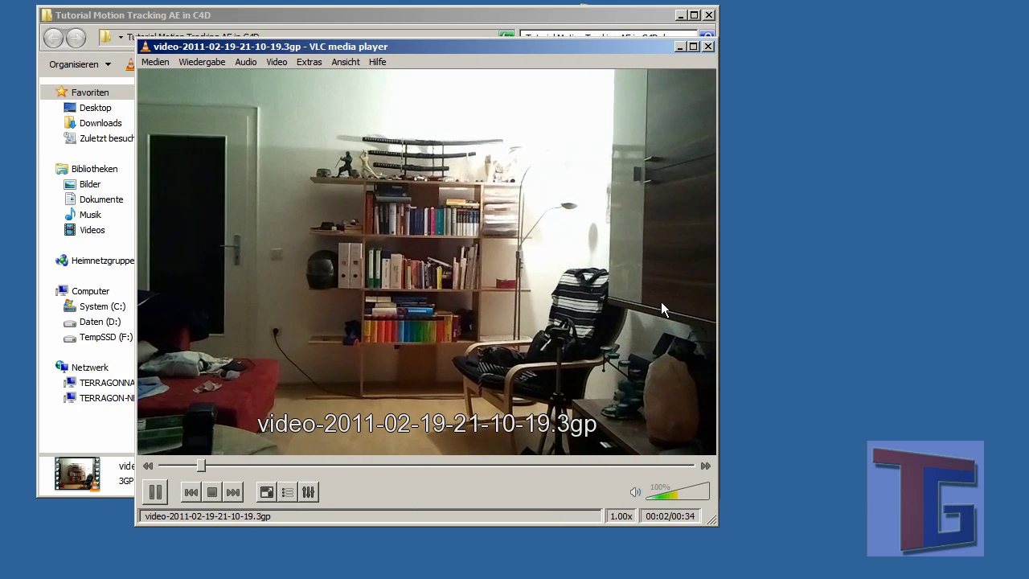
drag(670, 500, 605, 501)
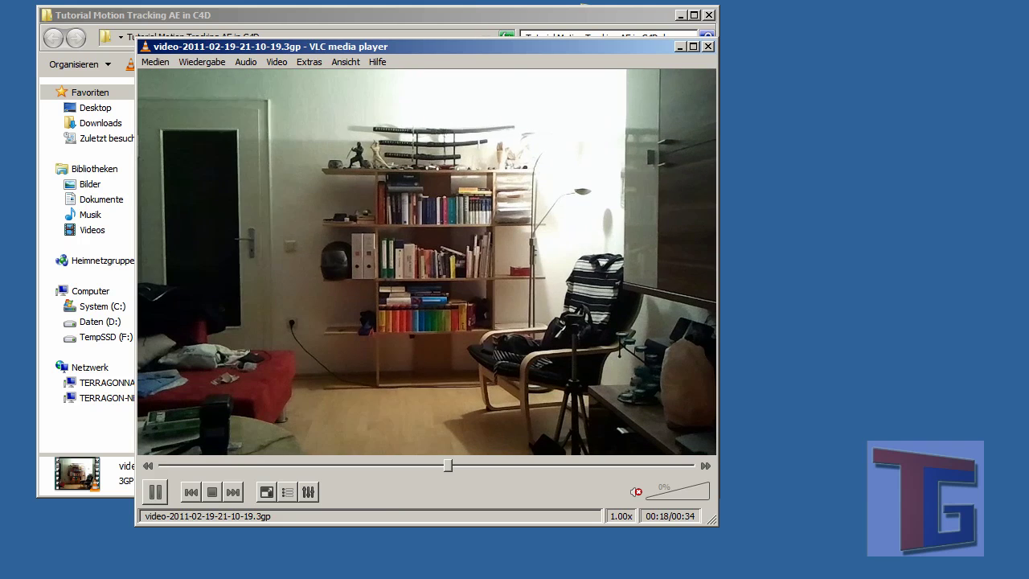
click(707, 46)
Step: Switch to After Effects and save the empty project as Tutorial Motion Tracking.aep in the Tutorial Motion Tracking AE in C4D folder
click(490, 224)
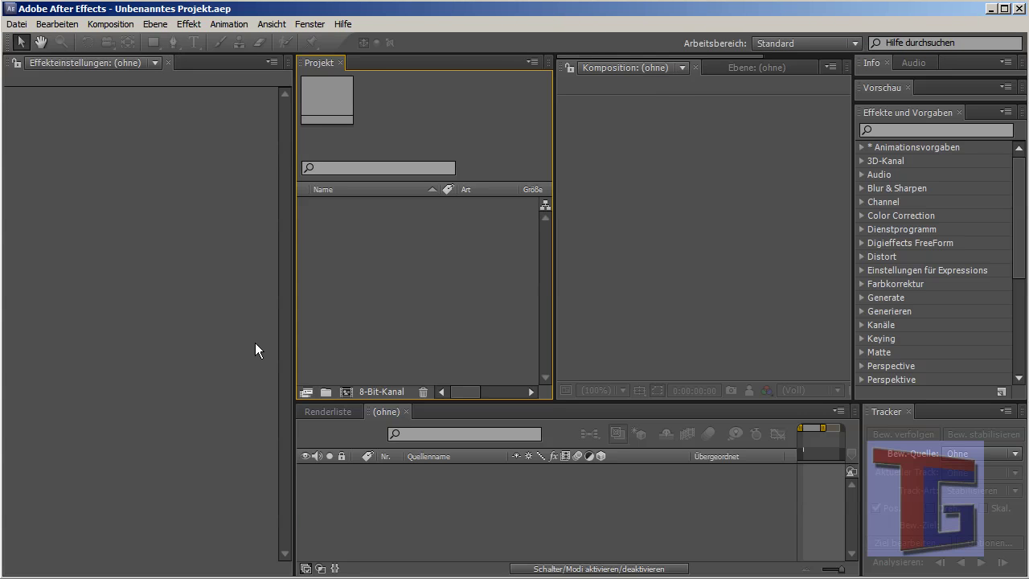
click(181, 164)
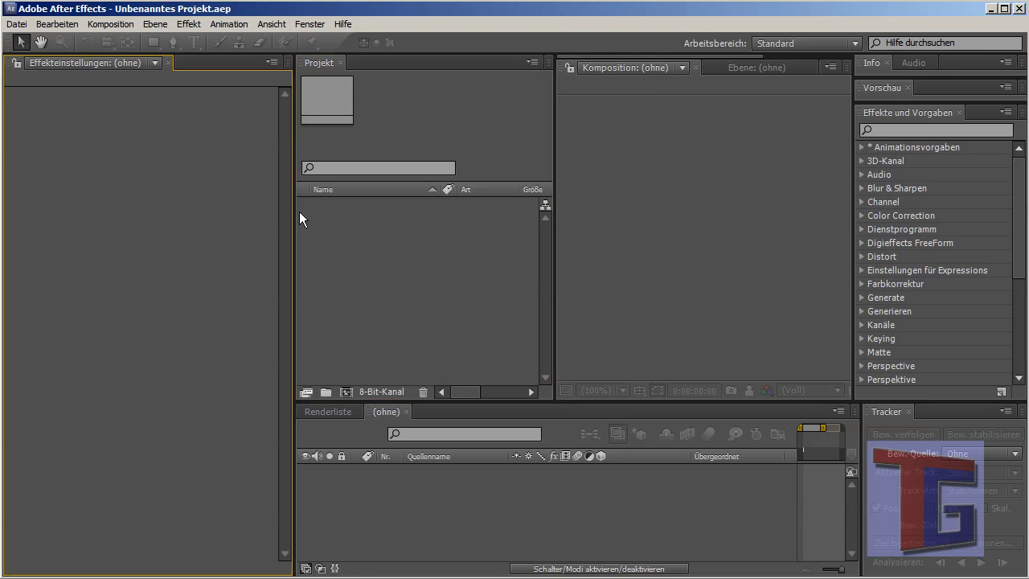
click(453, 274)
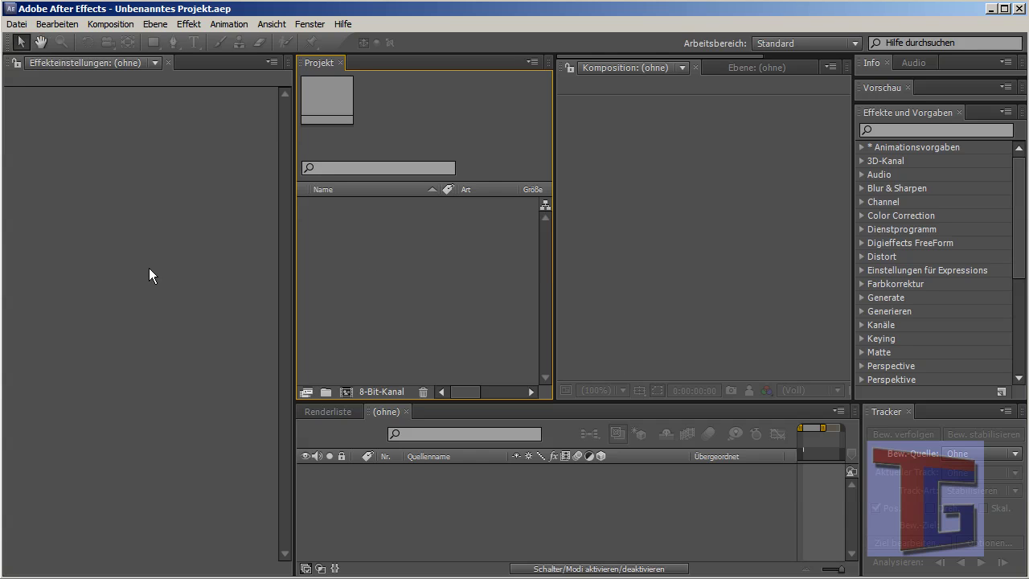
key(ctrl+s)
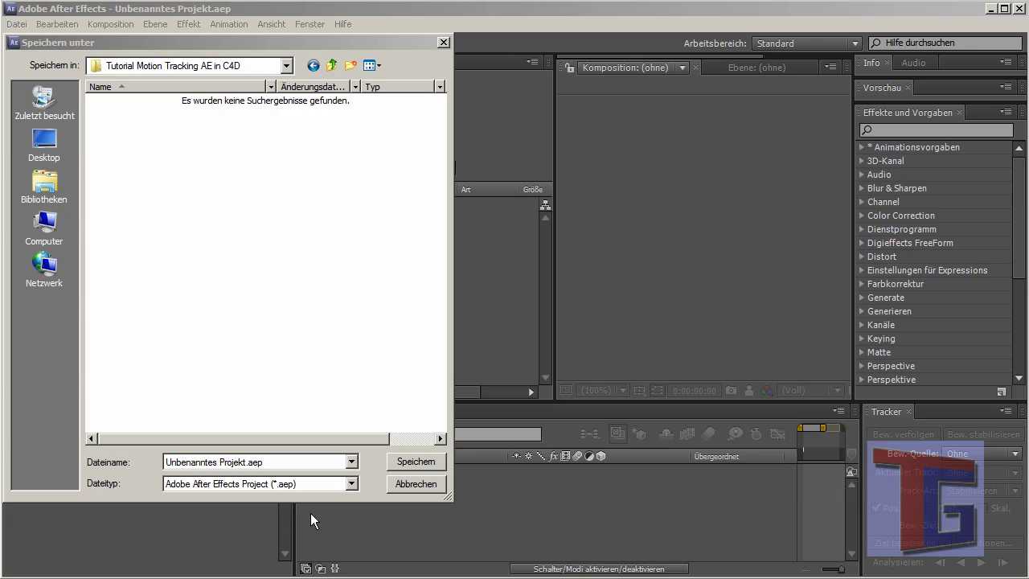
click(234, 461)
drag(246, 462, 140, 459)
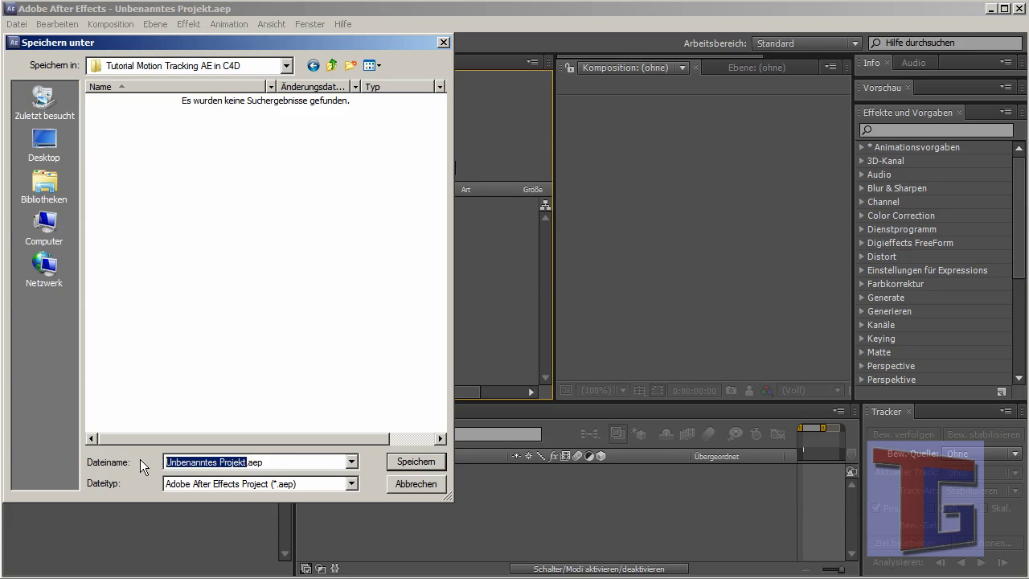
text(Tutorial Motion Tracking)
click(441, 462)
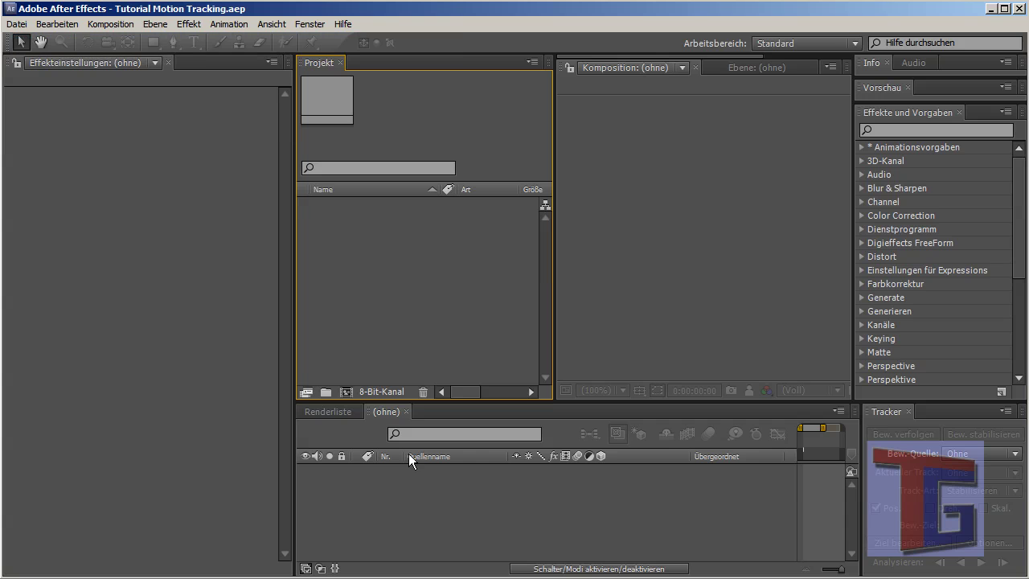
right_click(404, 254)
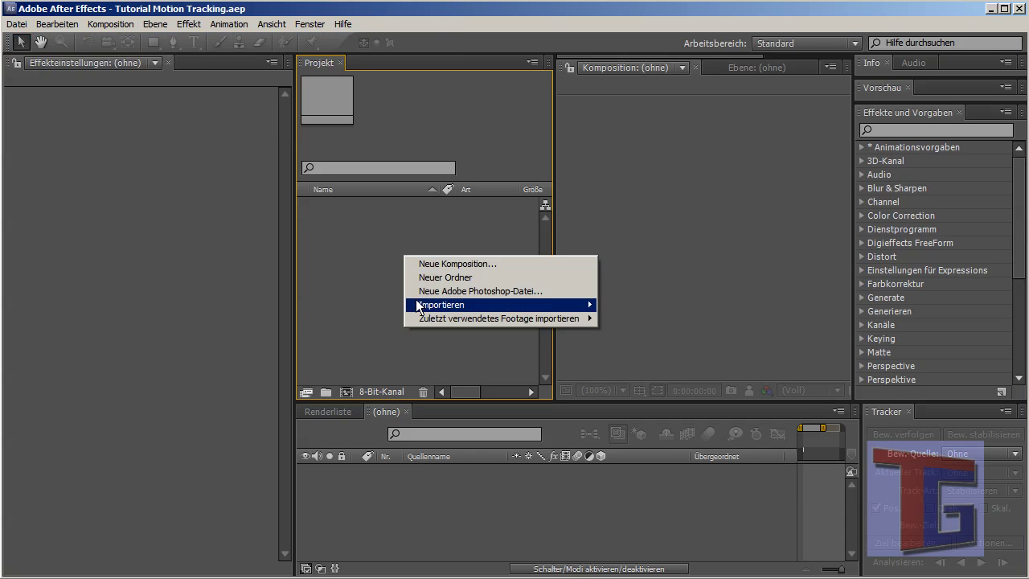
mouse_move(425, 308)
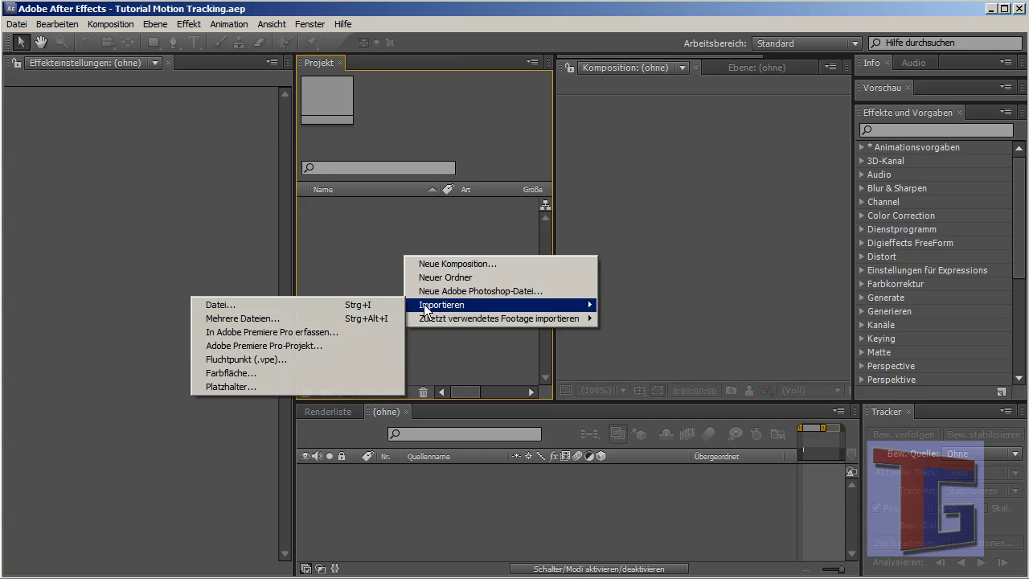
click(338, 309)
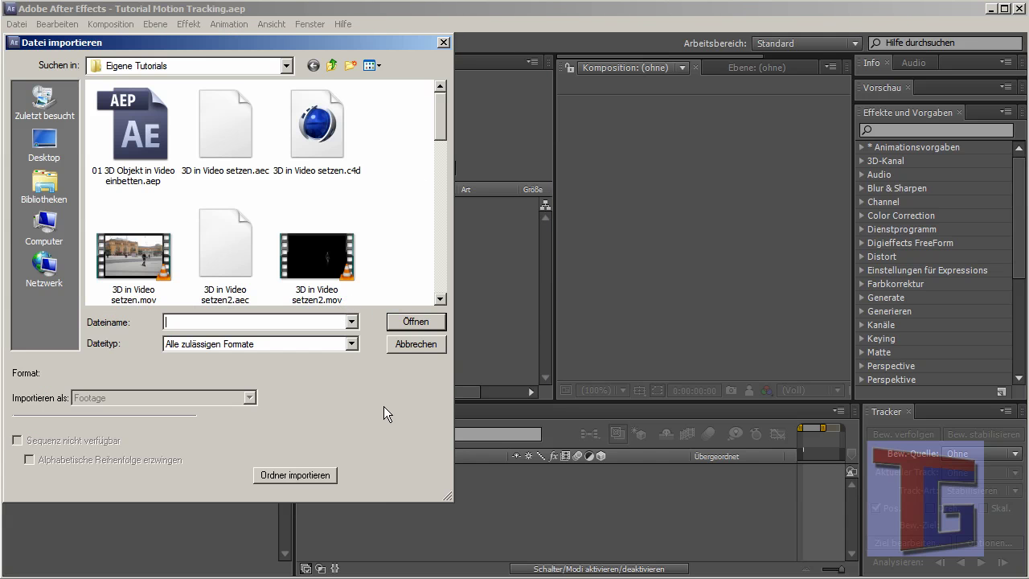
click(417, 346)
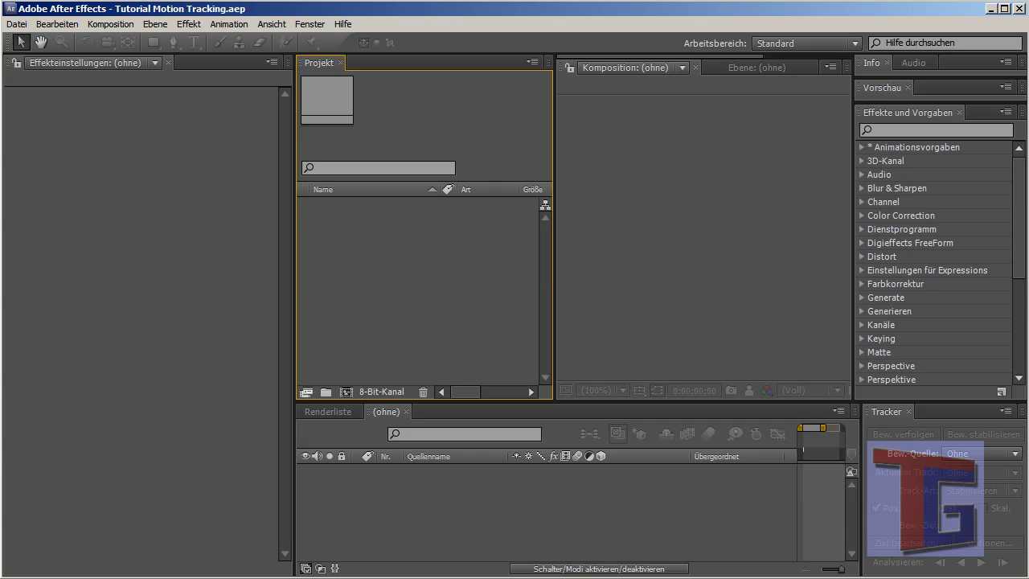
key(ctrl+i)
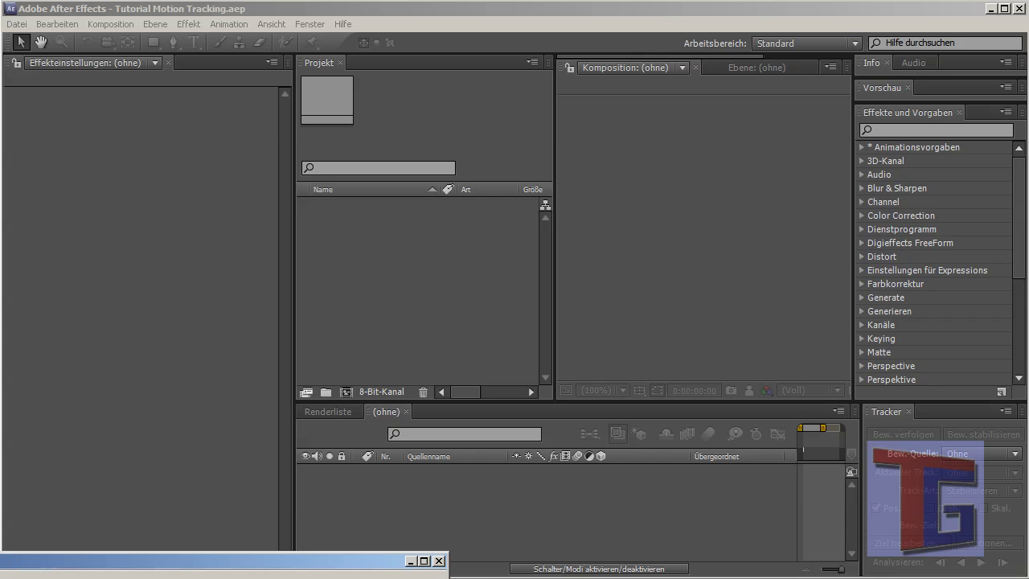
Step: Switch to Firefox and highlight the web address of the AE to C4D topic and the search term pt_AEtoC4D
drag(181, 421, 551, 11)
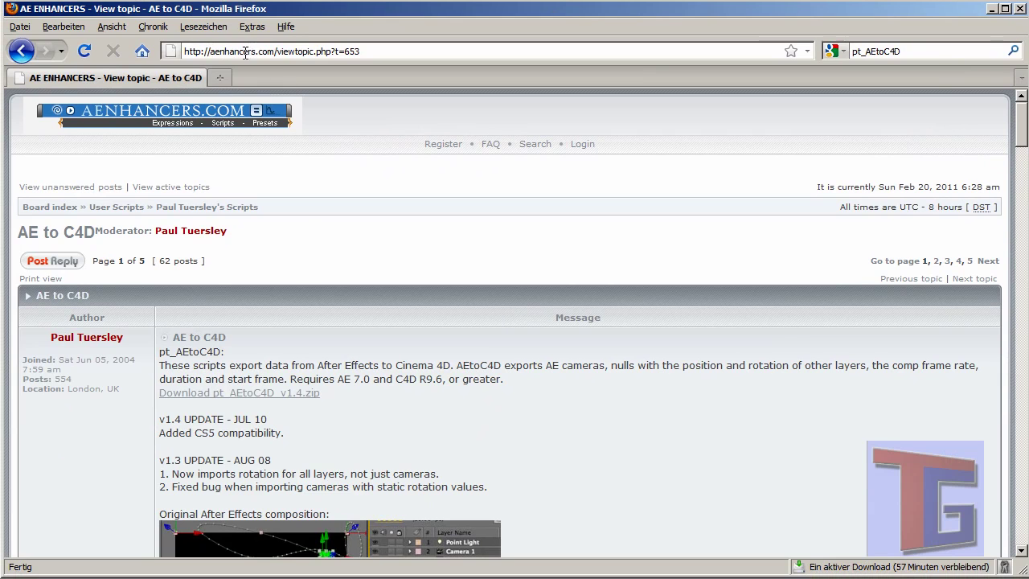
click(383, 50)
drag(383, 50, 176, 51)
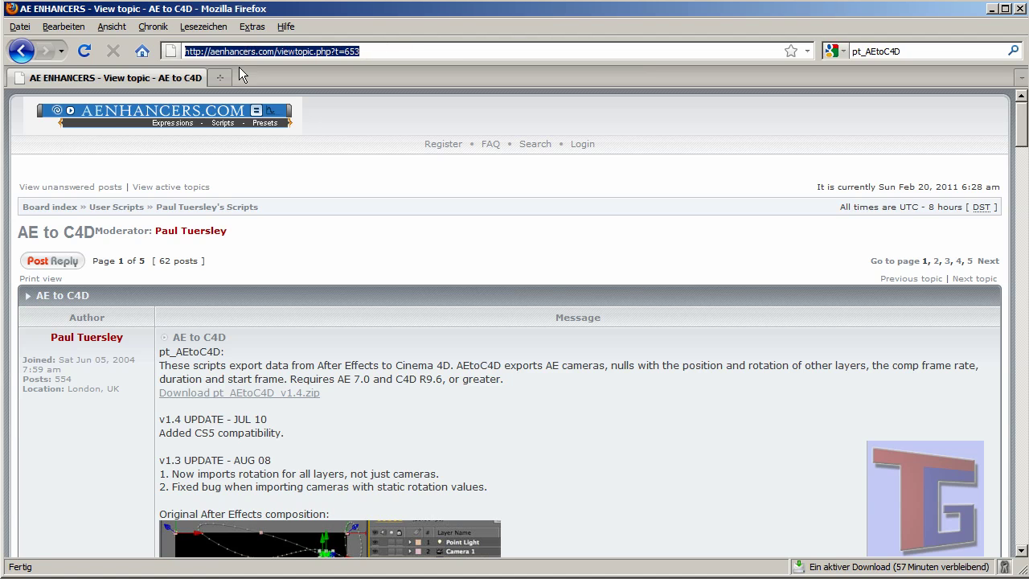
click(903, 52)
drag(905, 52, 836, 61)
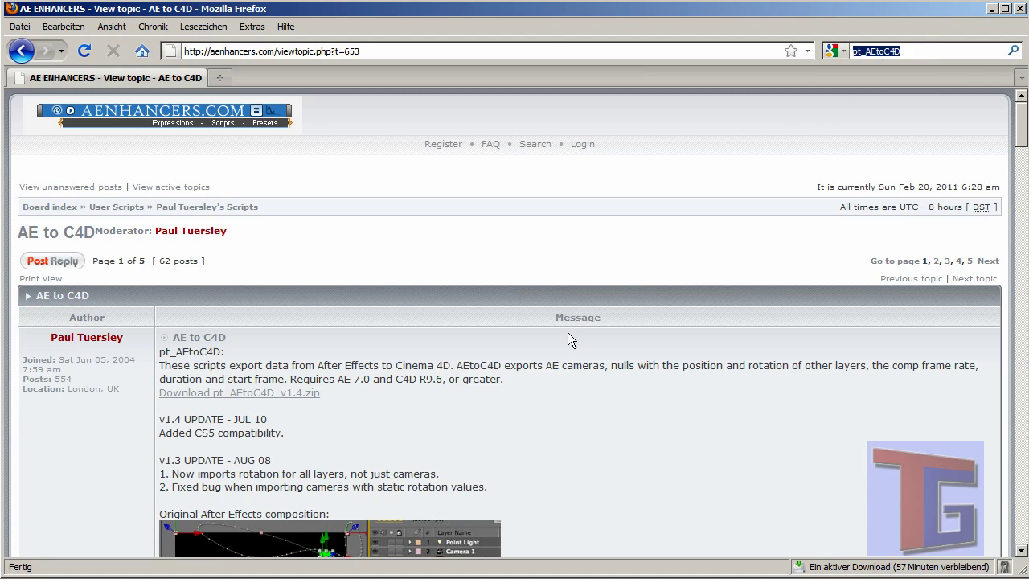
click(438, 379)
Step: Read the AE to C4D post, highlighting the instructions for placing pt_AEtoC4D.jsx and pt_AEtoC4D.CSC, and return to the download link
scroll(389, 325, down, 4)
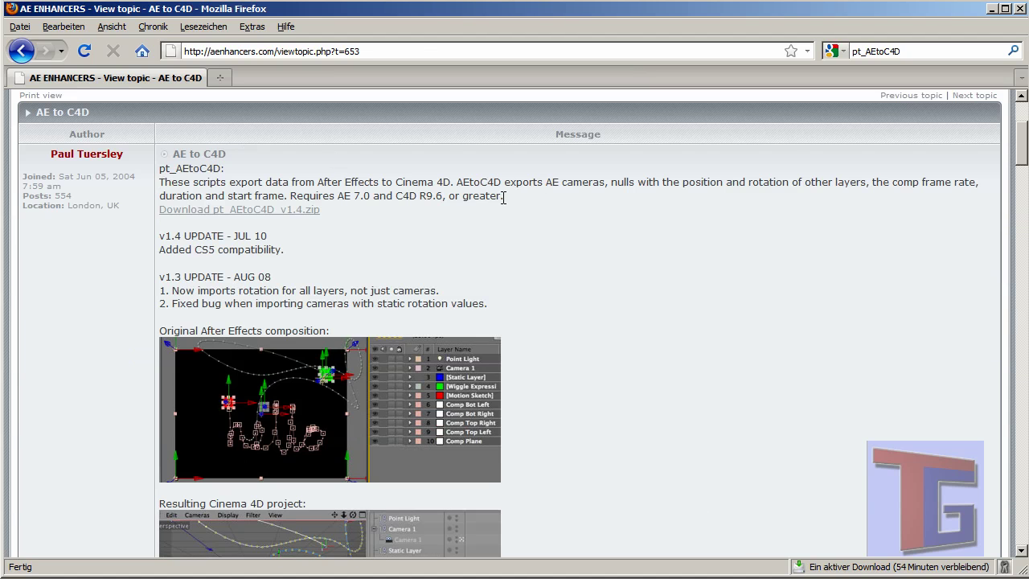
scroll(423, 255, down, 1)
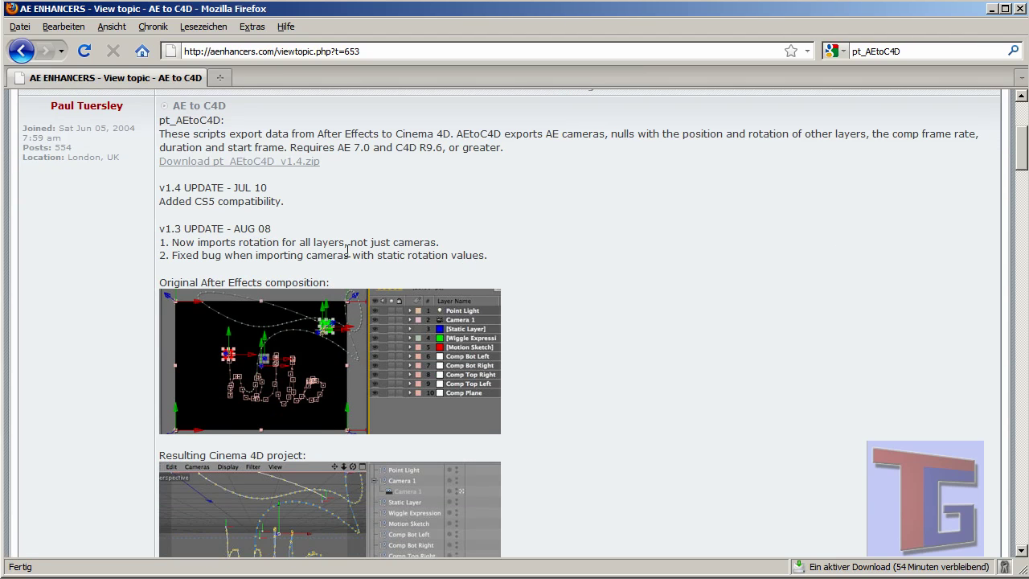
drag(1025, 140, 1025, 181)
drag(460, 307, 159, 306)
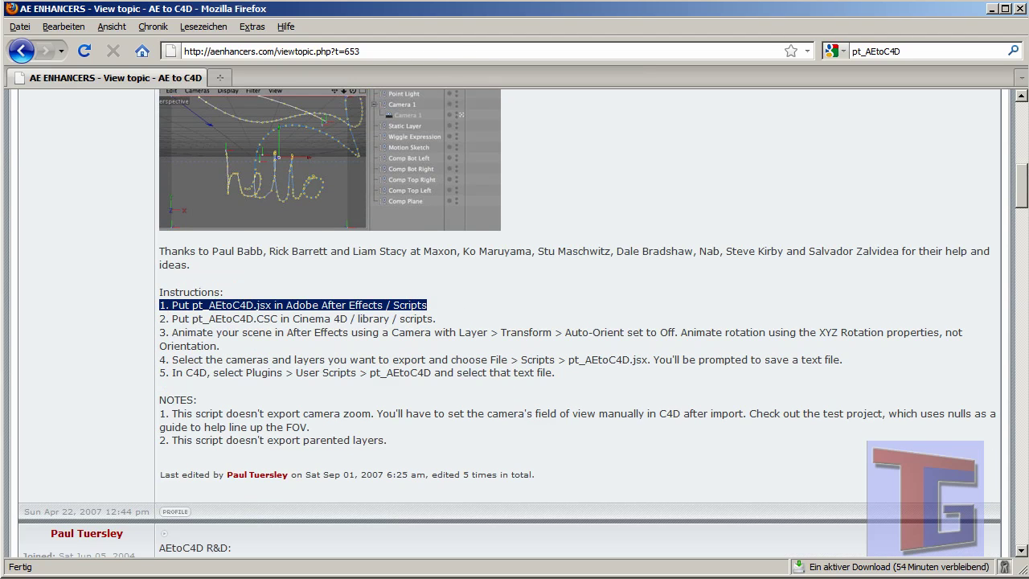
drag(453, 328, 161, 325)
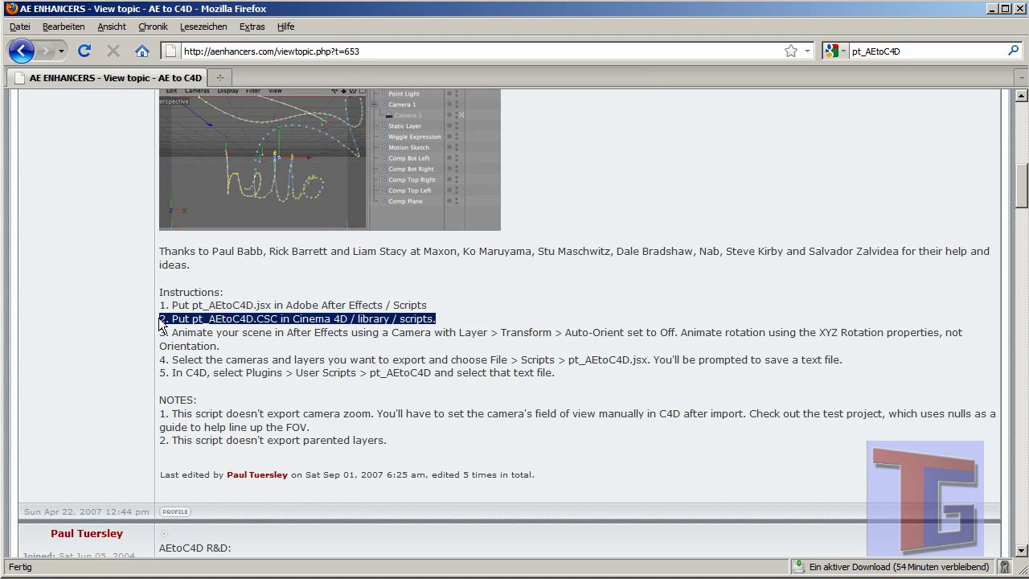
click(447, 320)
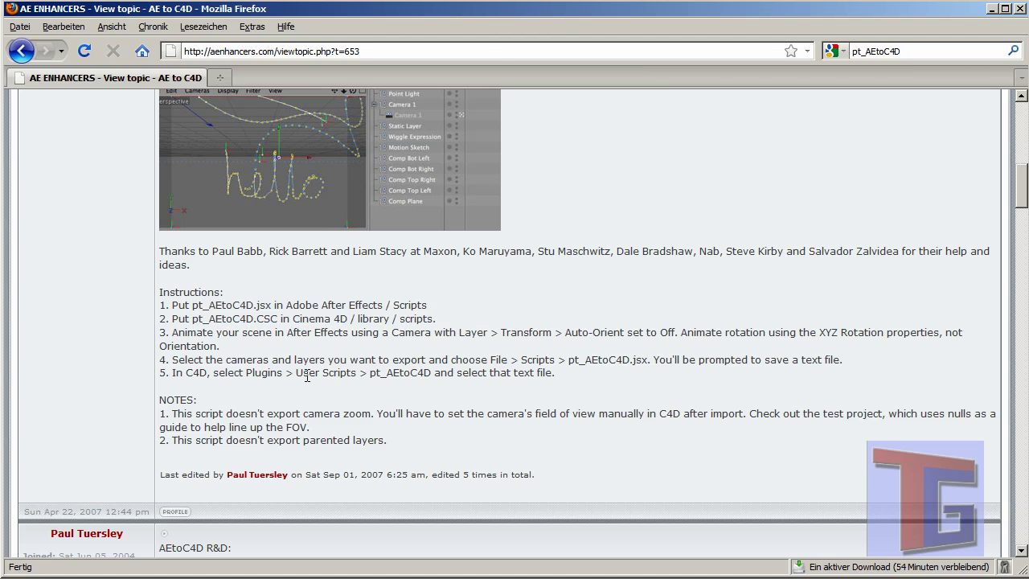
scroll(406, 426, up, 8)
scroll(406, 419, up, 2)
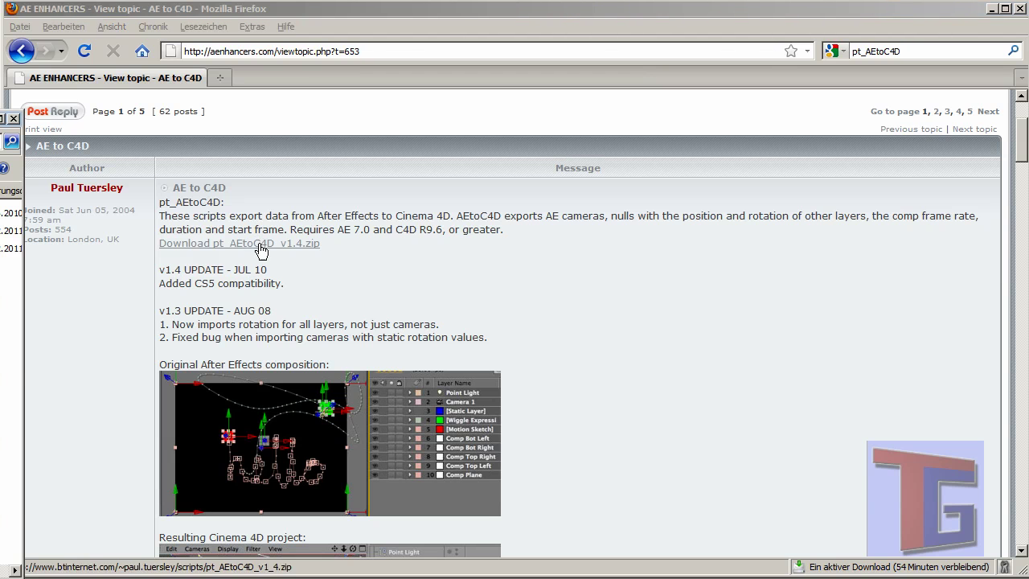
Step: Open the extracted pt_AEtoC4D_v1.4 folder, widen its window and point out pt_AEtoC4D.CSC and pt_AEtoC4D.jsx by selecting them briefly
drag(0, 121, 653, 50)
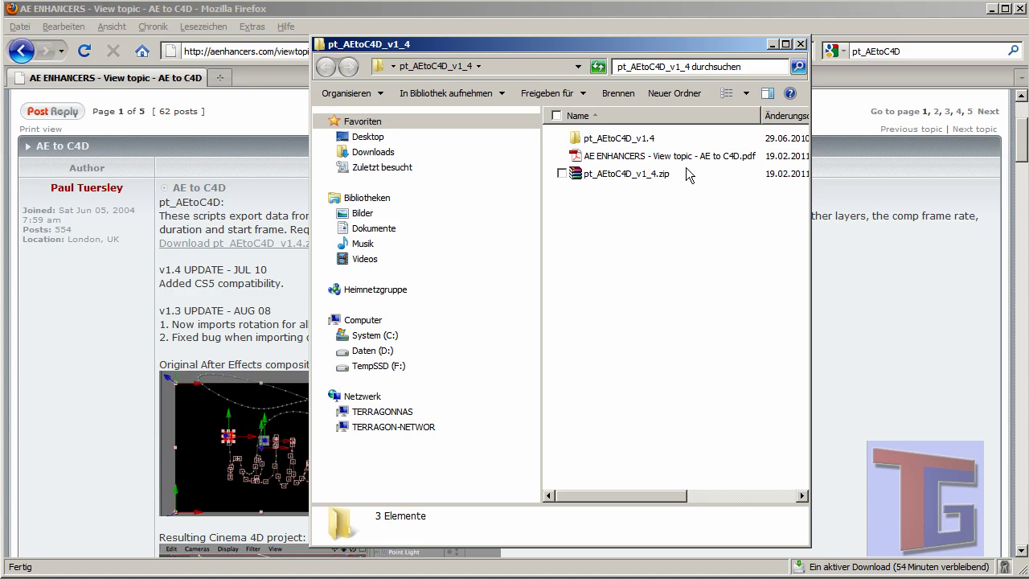
double_click(608, 138)
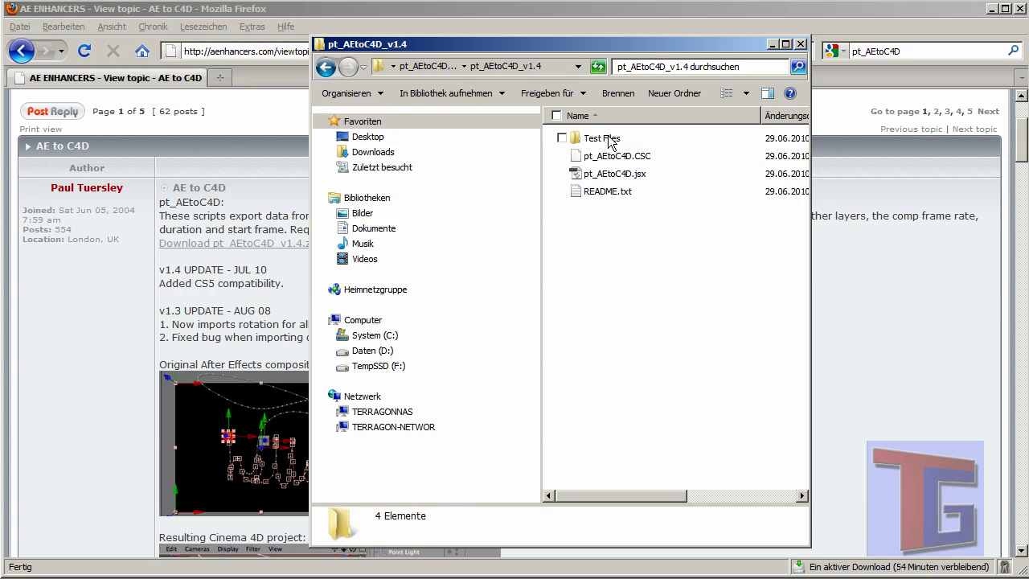
drag(810, 545, 931, 547)
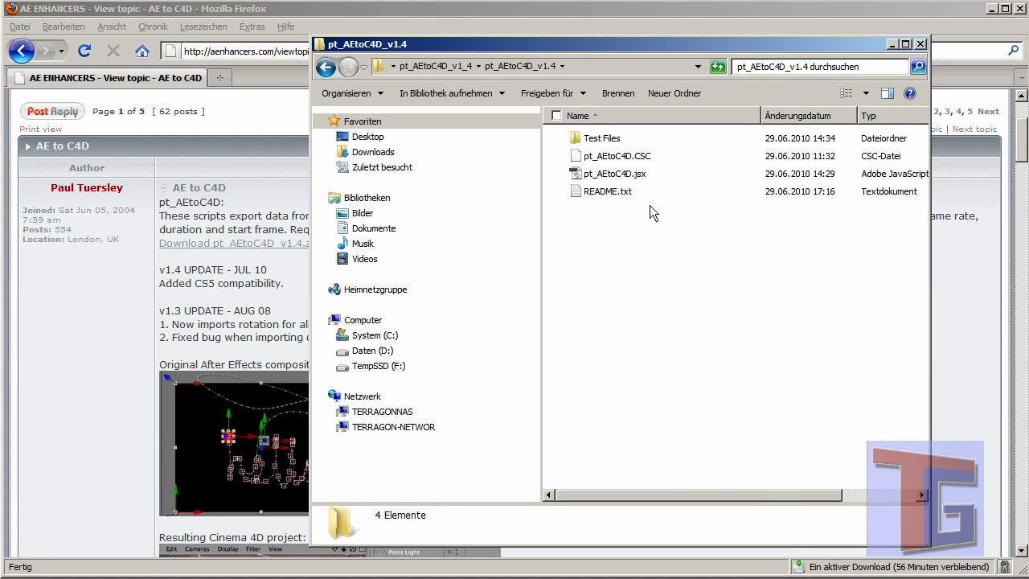
drag(648, 178, 592, 155)
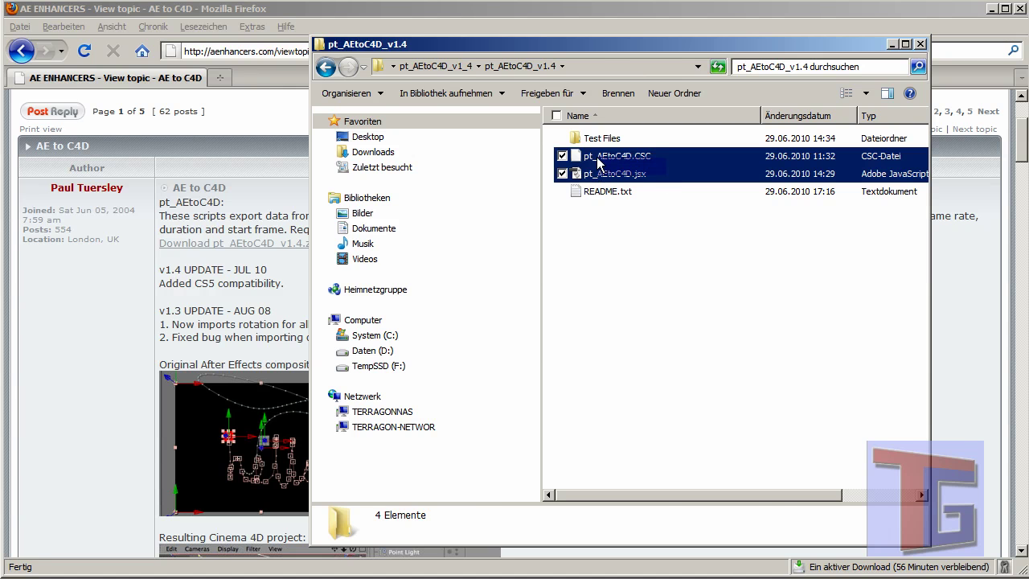
drag(589, 47, 632, 38)
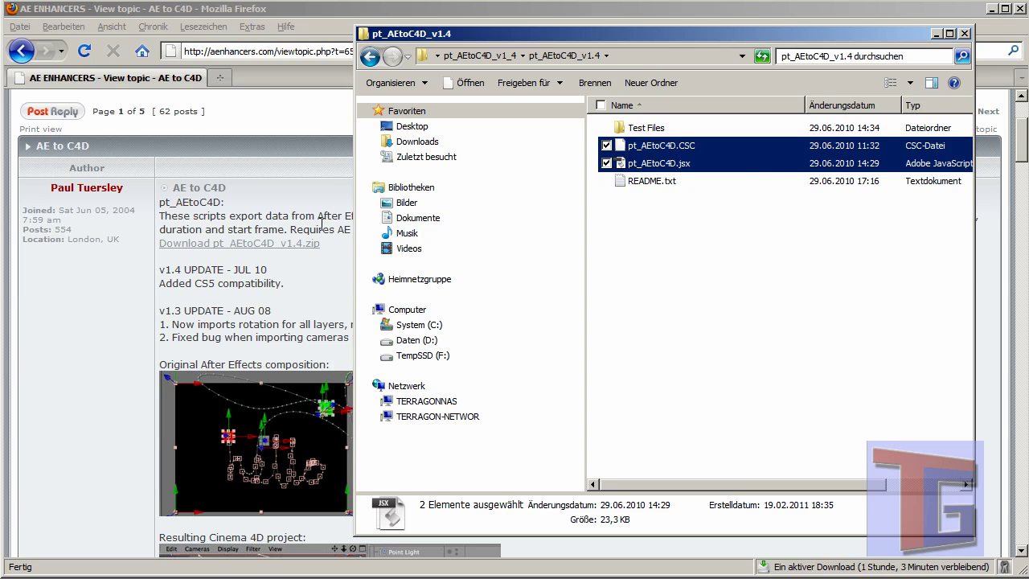
click(689, 312)
Step: Open README.txt, highlight the installation instructions for the .jsx and .CSC files, and close it
double_click(658, 182)
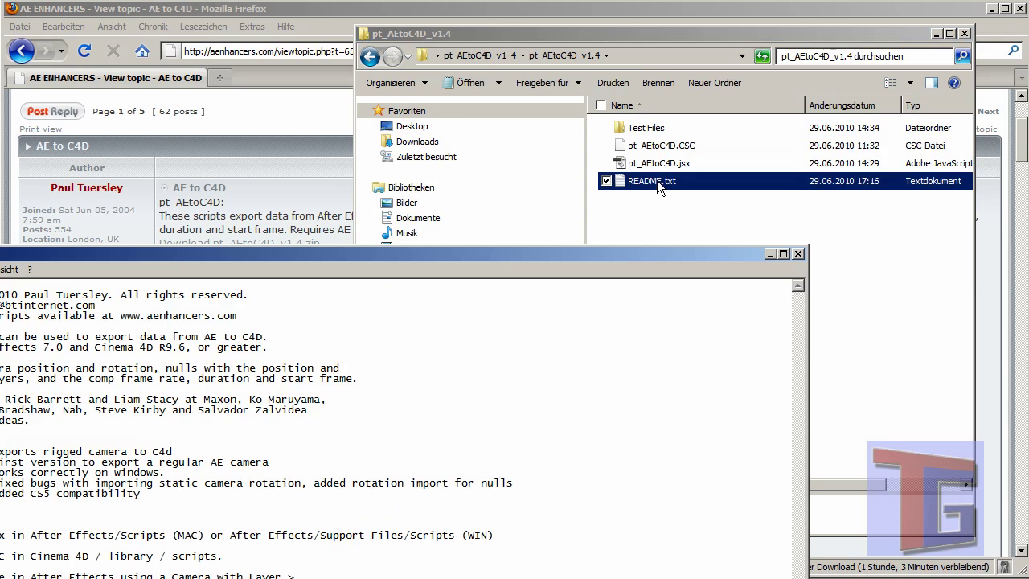
drag(730, 57, 692, 12)
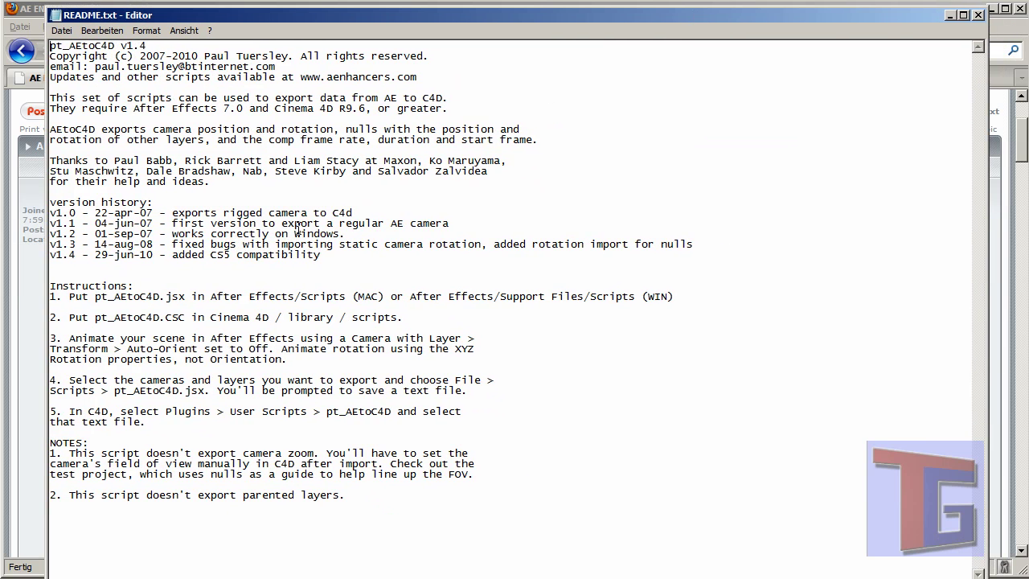
drag(404, 296, 26, 295)
drag(404, 317, 10, 329)
click(820, 132)
click(978, 15)
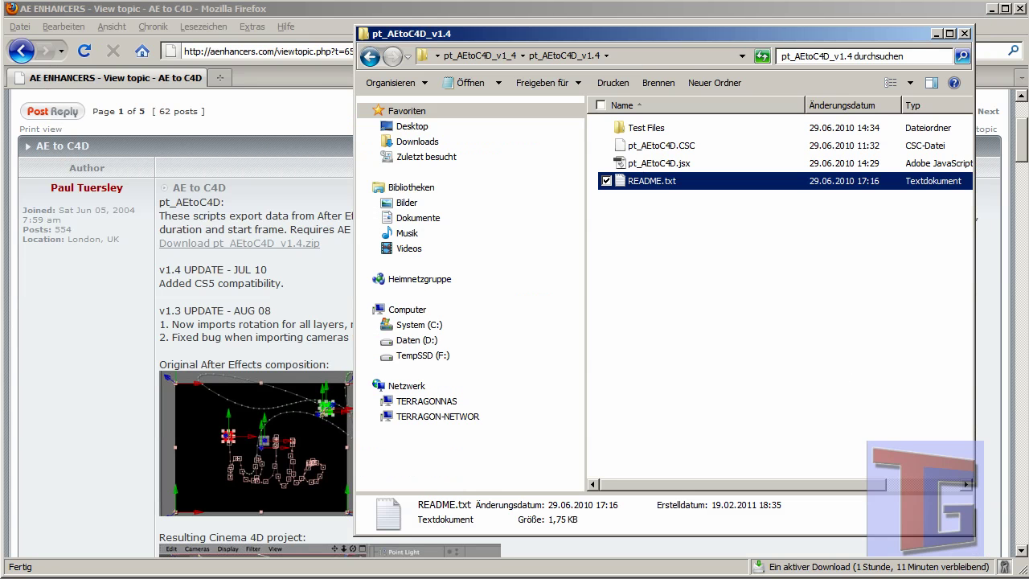
Step: Open a second Explorer window and go to the Adobe folder inside Programme on System (C:)
key(super+e)
drag(435, 40, 435, 38)
double_click(344, 185)
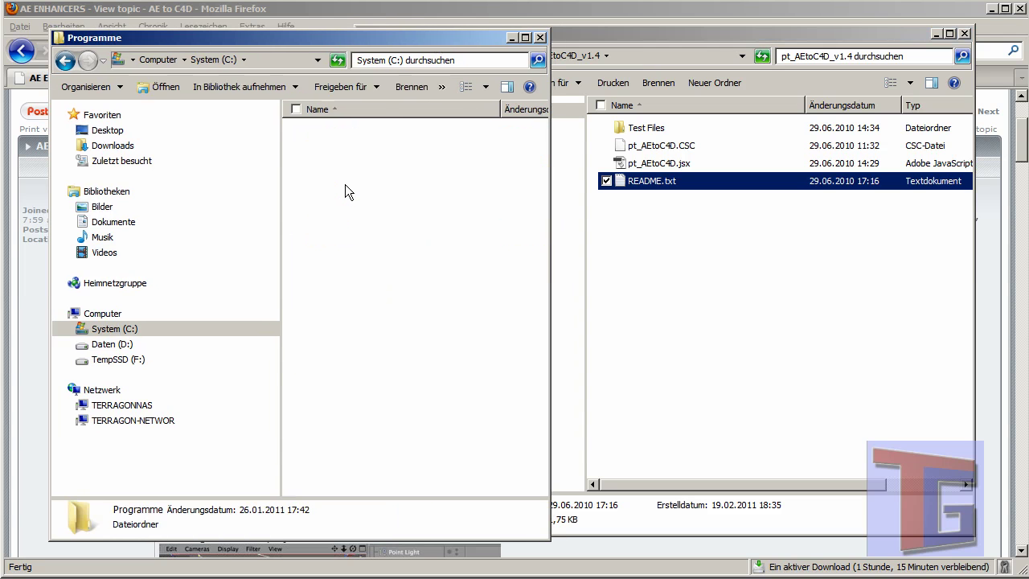
scroll(482, 306, down, 1)
scroll(448, 230, up, 1)
double_click(341, 166)
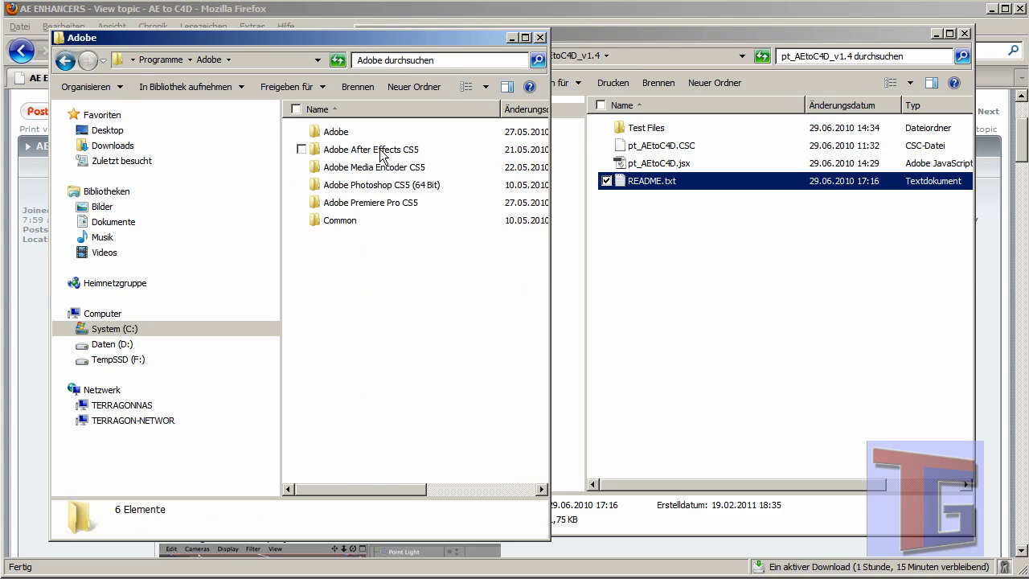
Step: Go to the Scripts folder in Adobe After Effects CS5 / Support Files and select pt_AEtoC4D.jsx
double_click(381, 150)
click(353, 149)
double_click(353, 149)
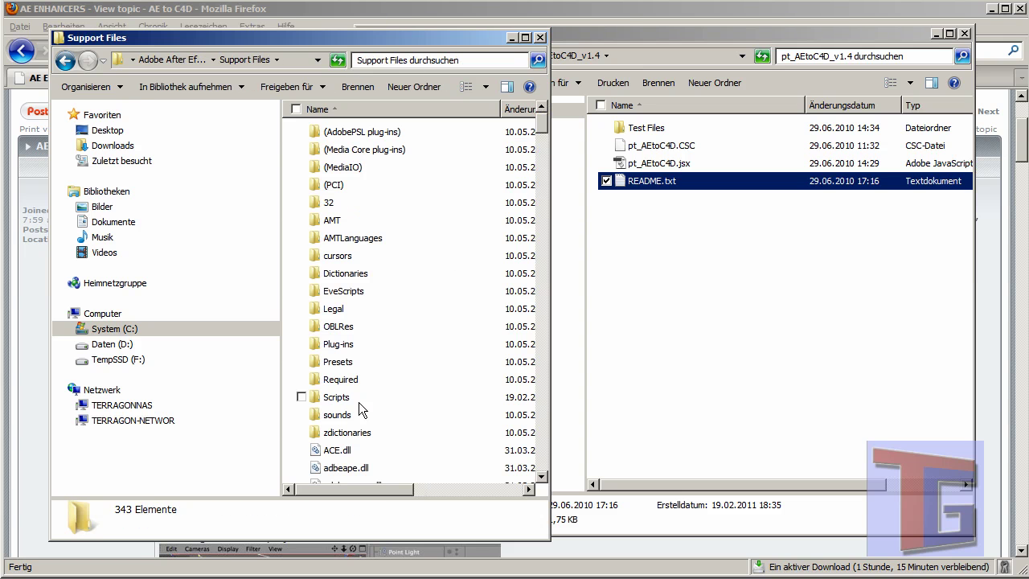
double_click(336, 398)
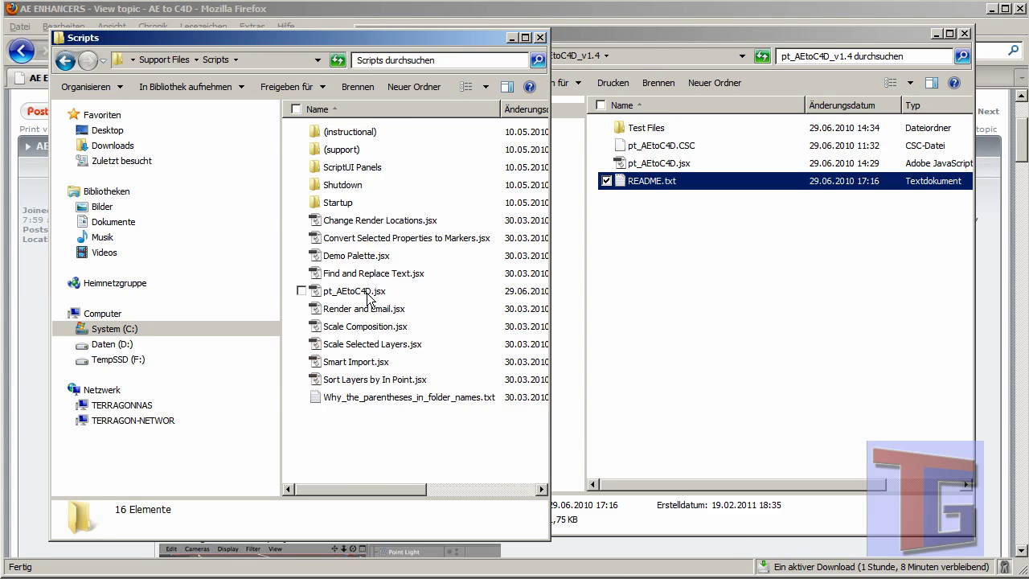
click(321, 291)
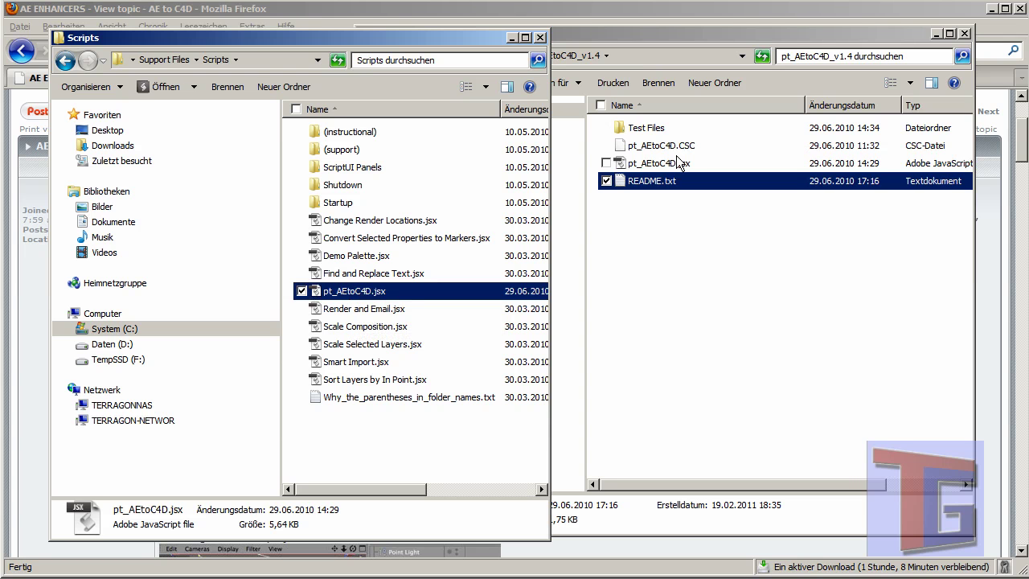
Step: Close both Explorer windows and minimise Firefox to return to After Effects
click(540, 37)
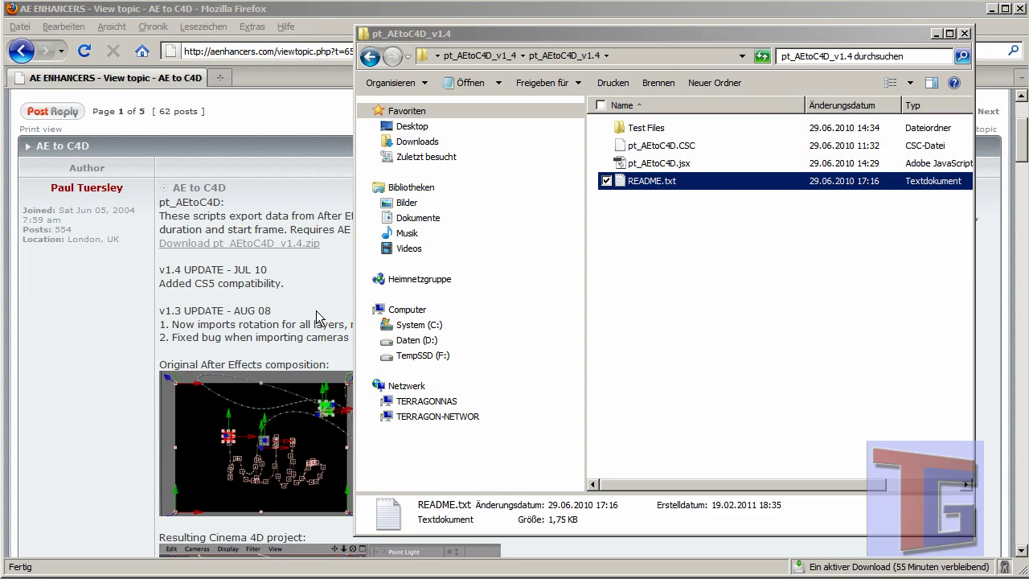
click(965, 33)
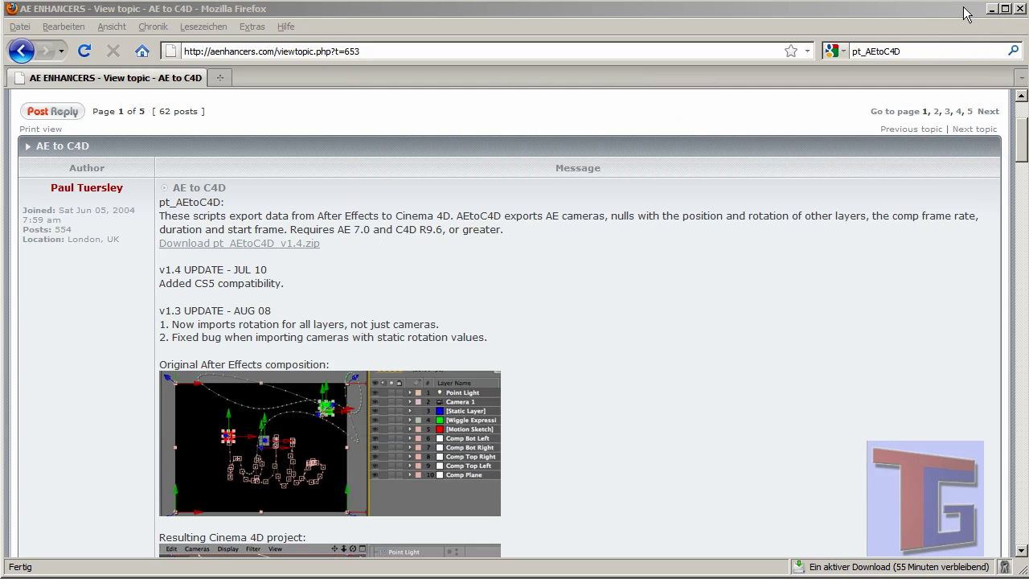
click(992, 9)
click(356, 238)
right_click(363, 260)
mouse_move(418, 315)
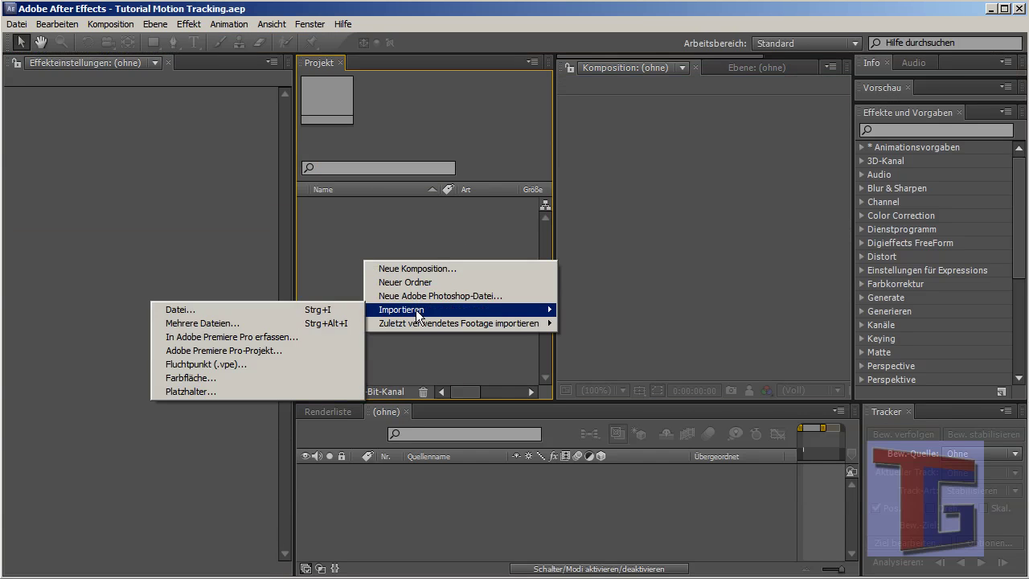
click(293, 310)
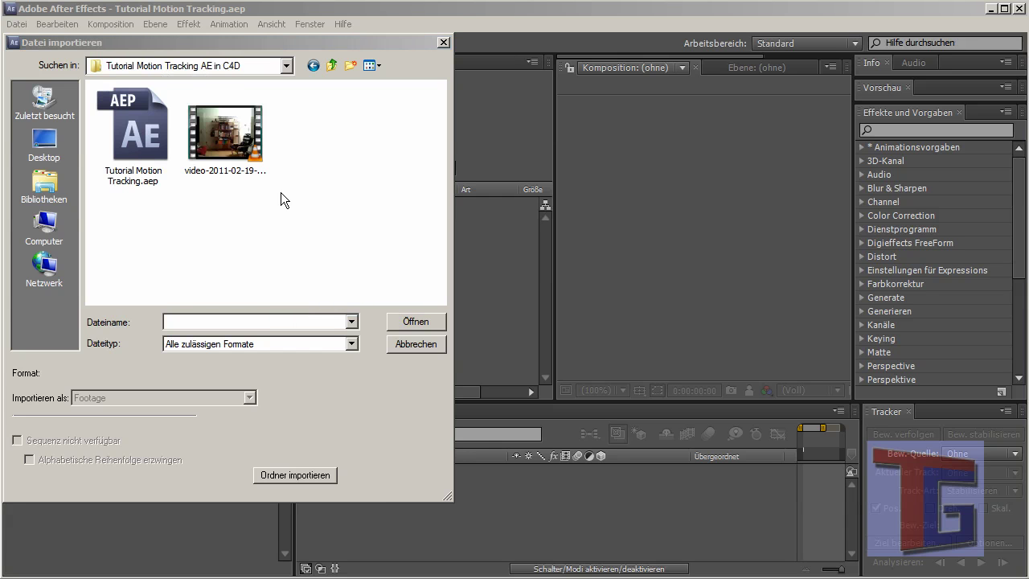
click(229, 131)
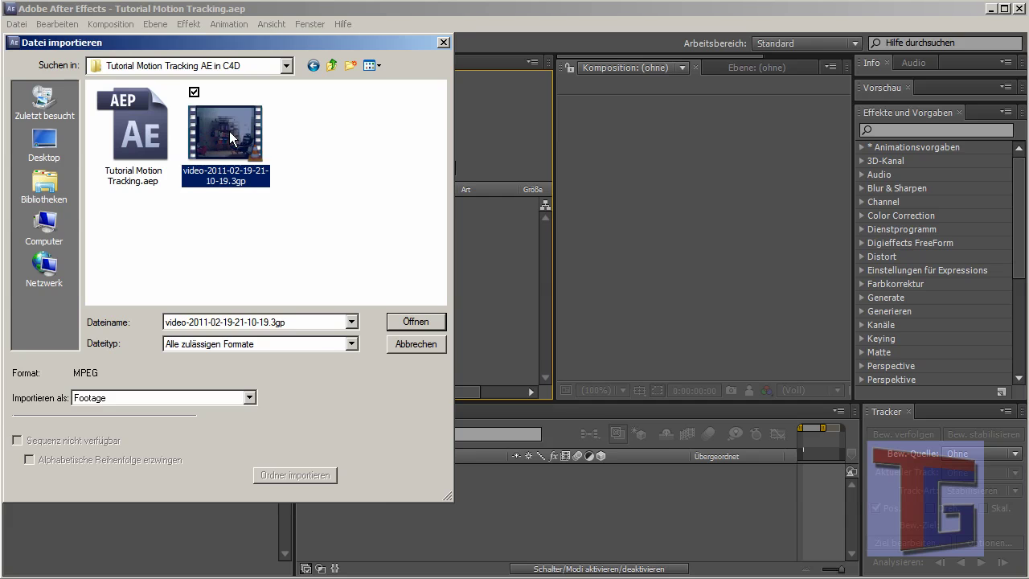
click(413, 322)
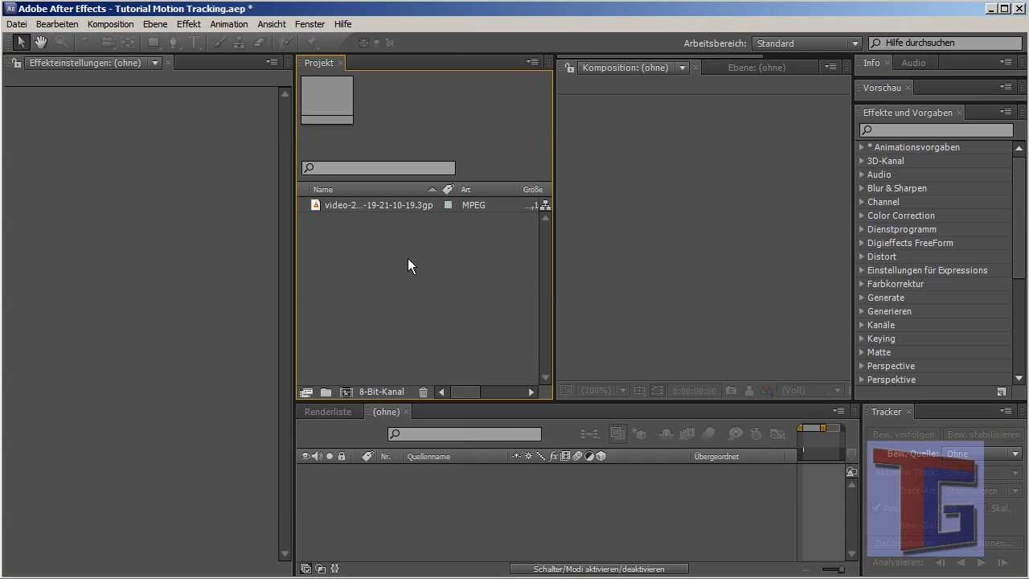
Step: Create a composition from the imported video in the empty timeline, and enlarge the composition view by narrowing the effect settings and project areas
click(320, 205)
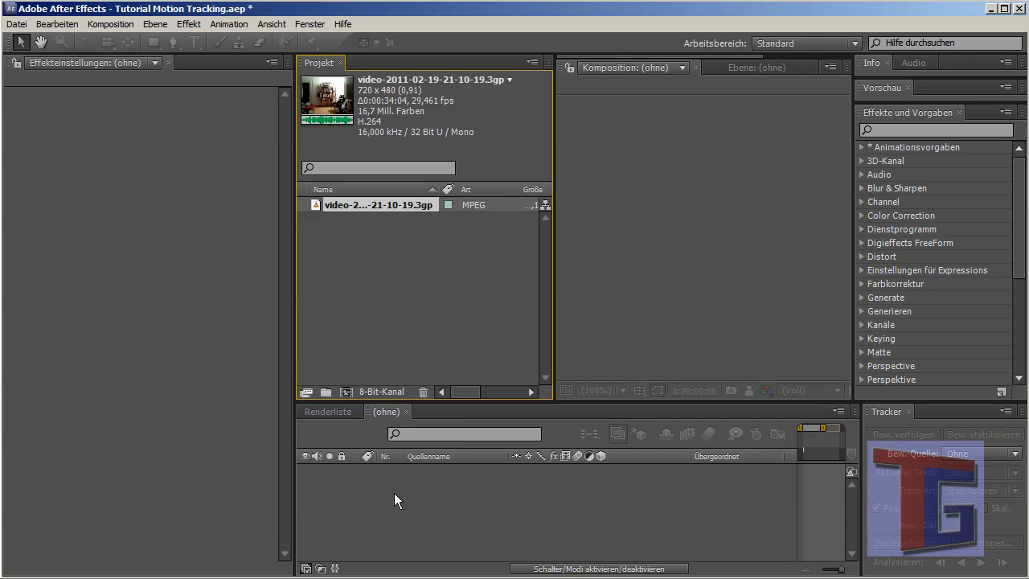
drag(401, 484, 401, 485)
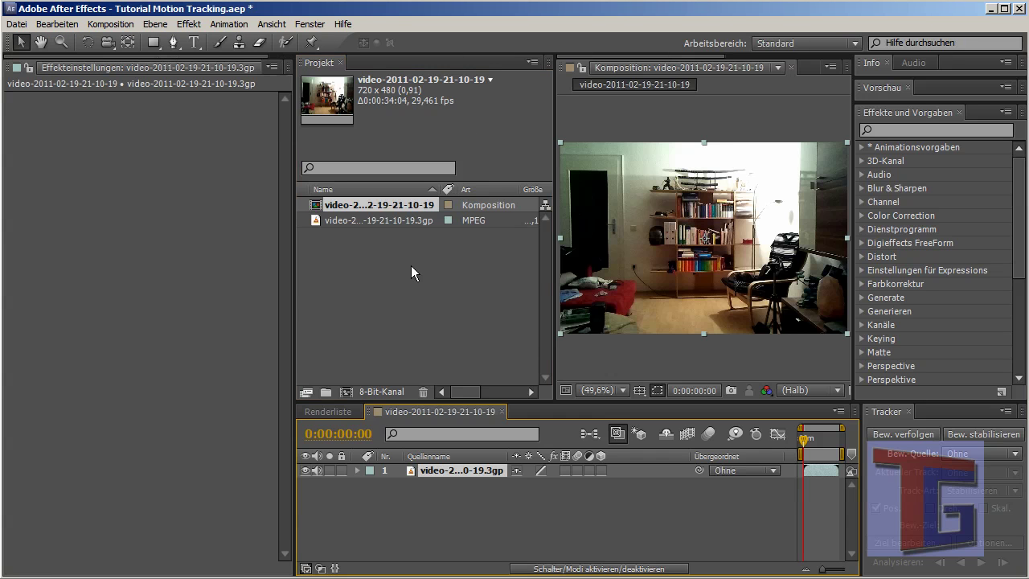
drag(295, 288, 179, 288)
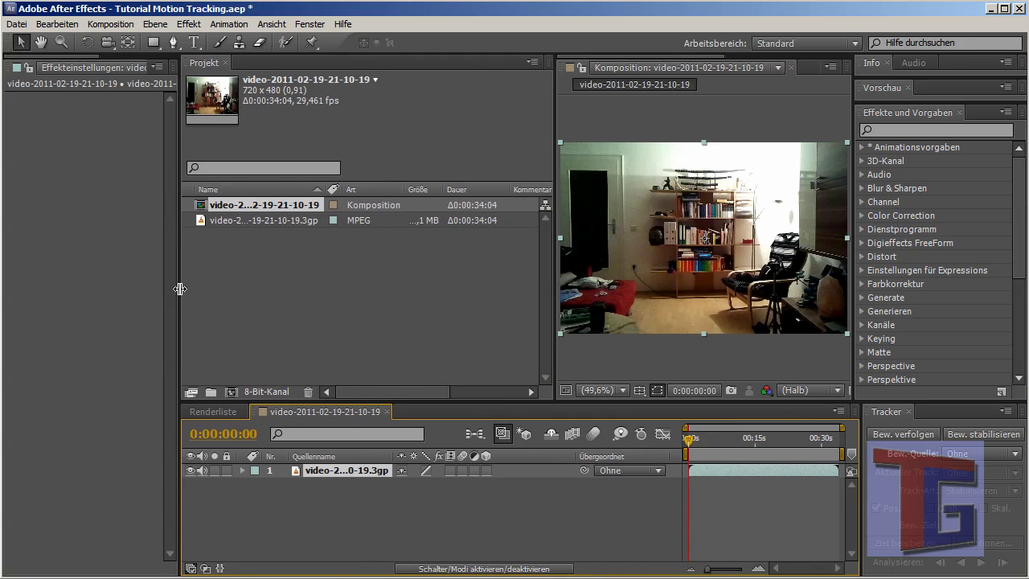
drag(553, 281, 400, 275)
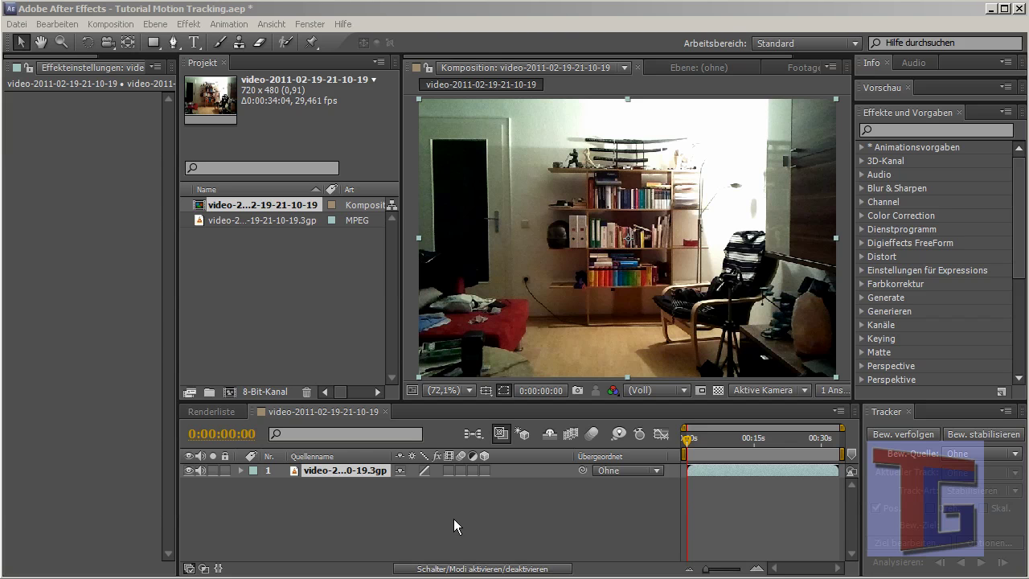
Step: Add a new null object to the video composition
click(393, 508)
click(293, 470)
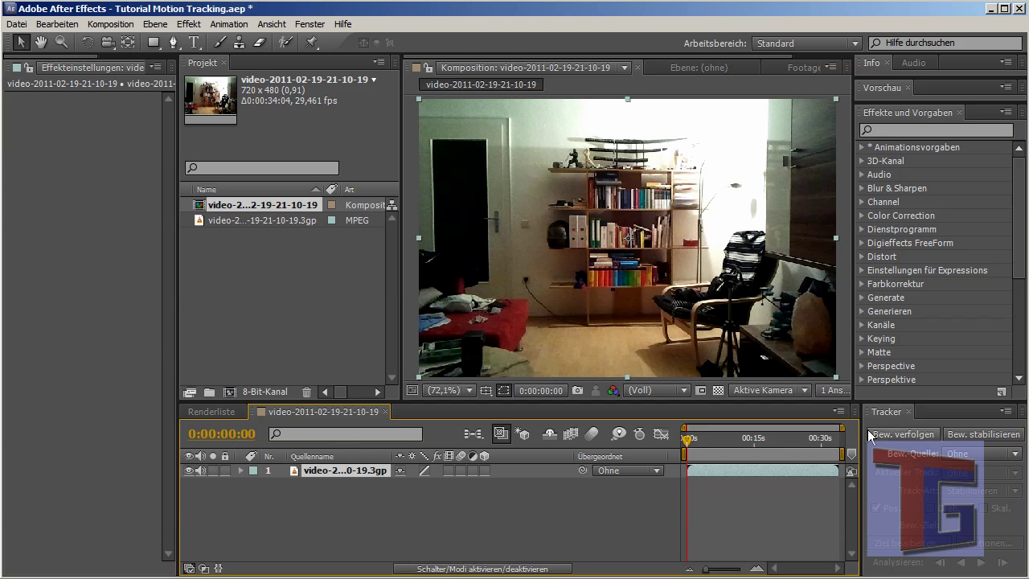
click(351, 525)
right_click(330, 509)
click(338, 491)
right_click(338, 491)
mouse_move(370, 508)
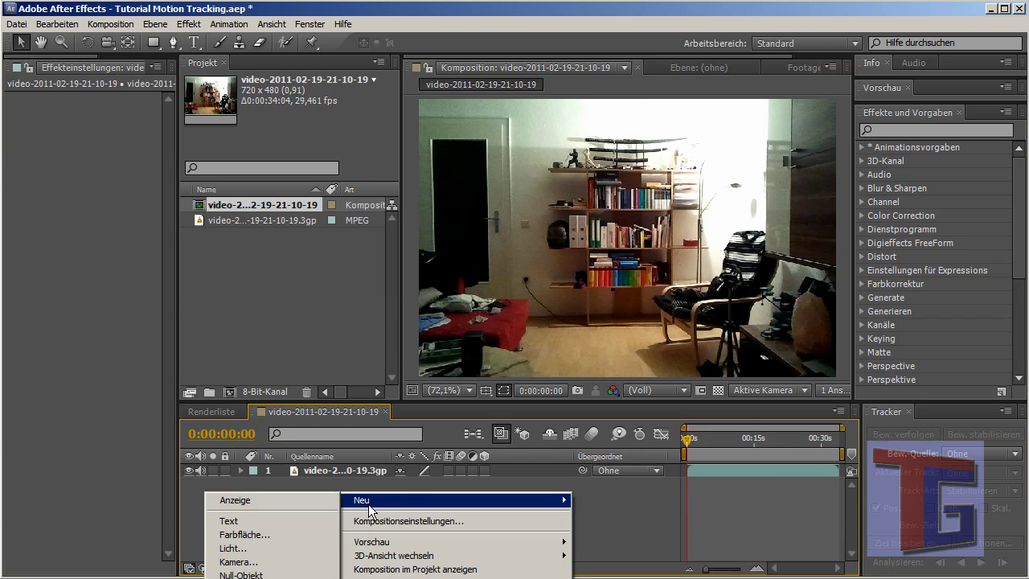
click(601, 490)
right_click(574, 478)
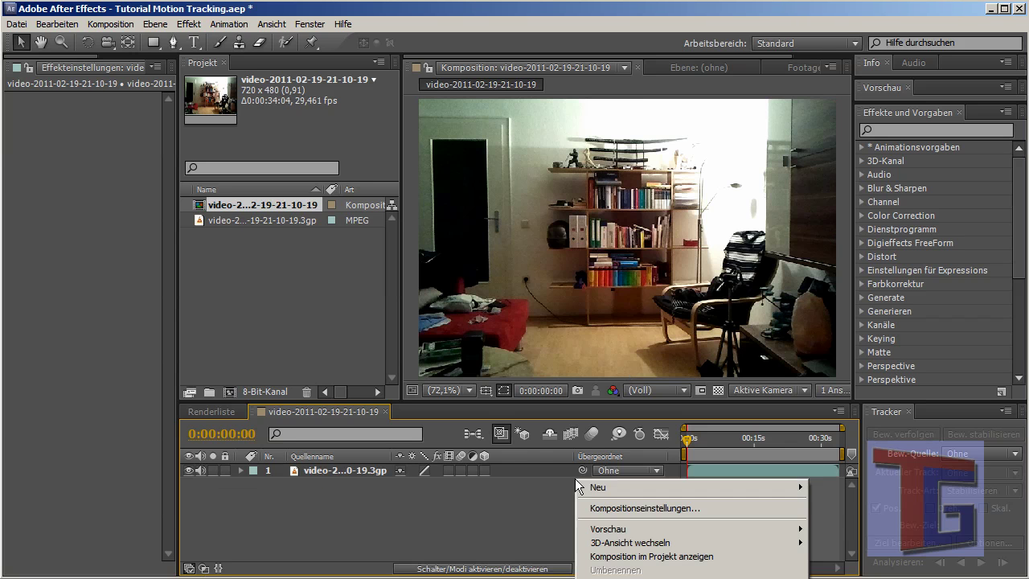
mouse_move(588, 488)
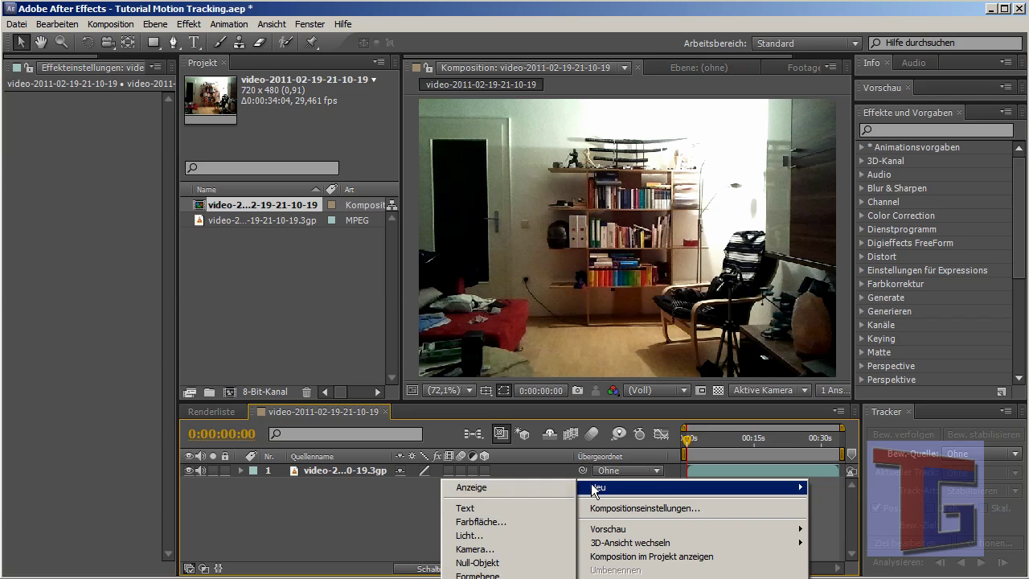
click(489, 562)
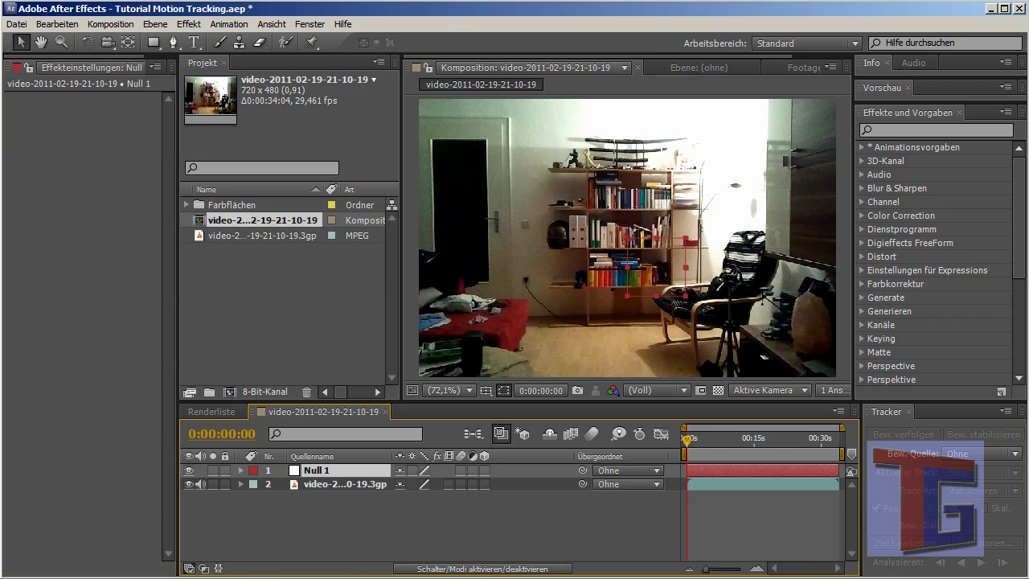
Step: Set up motion tracking on the video layer and enable rotation tracking in addition to position
click(297, 486)
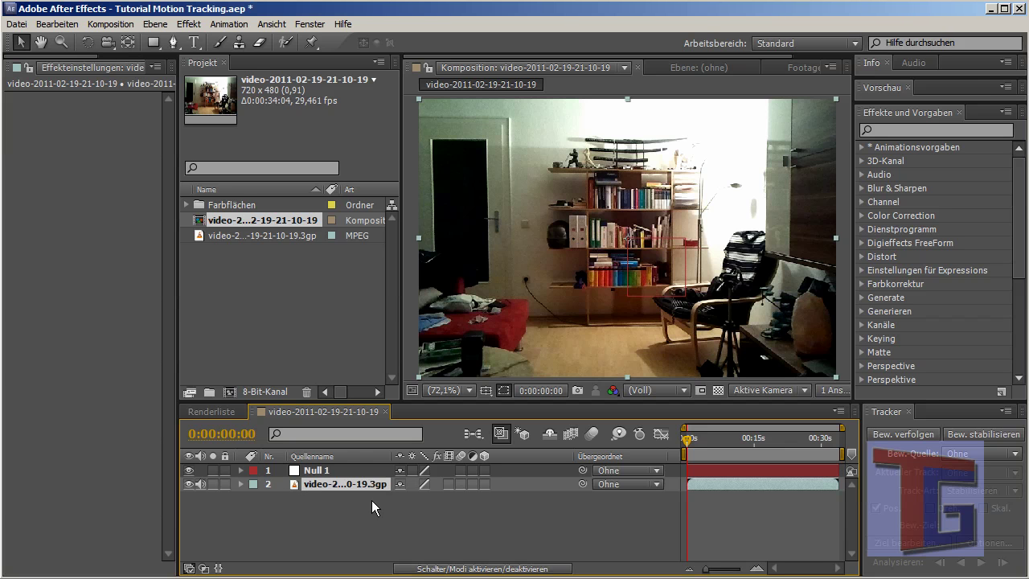
click(901, 436)
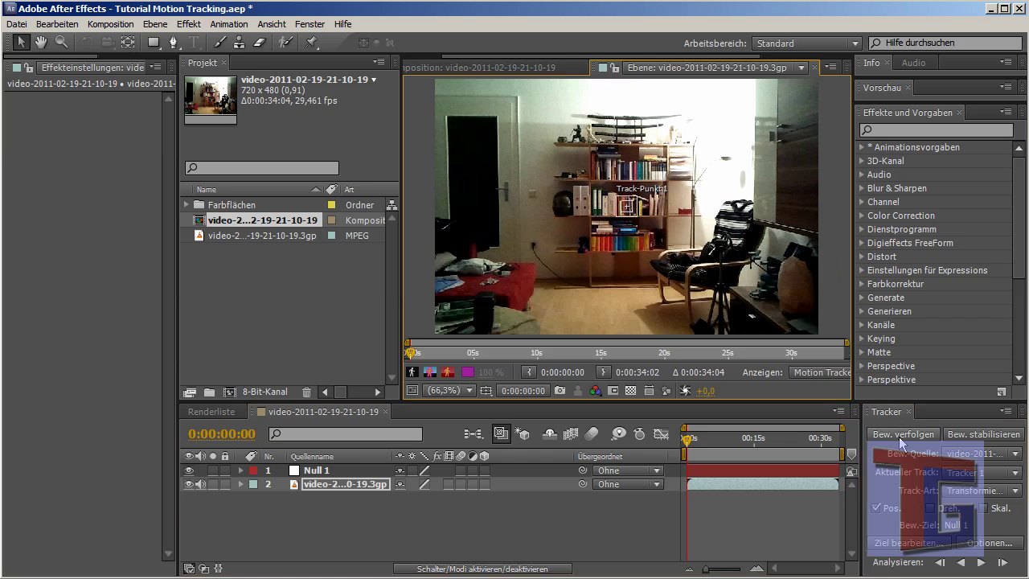
click(986, 455)
click(985, 460)
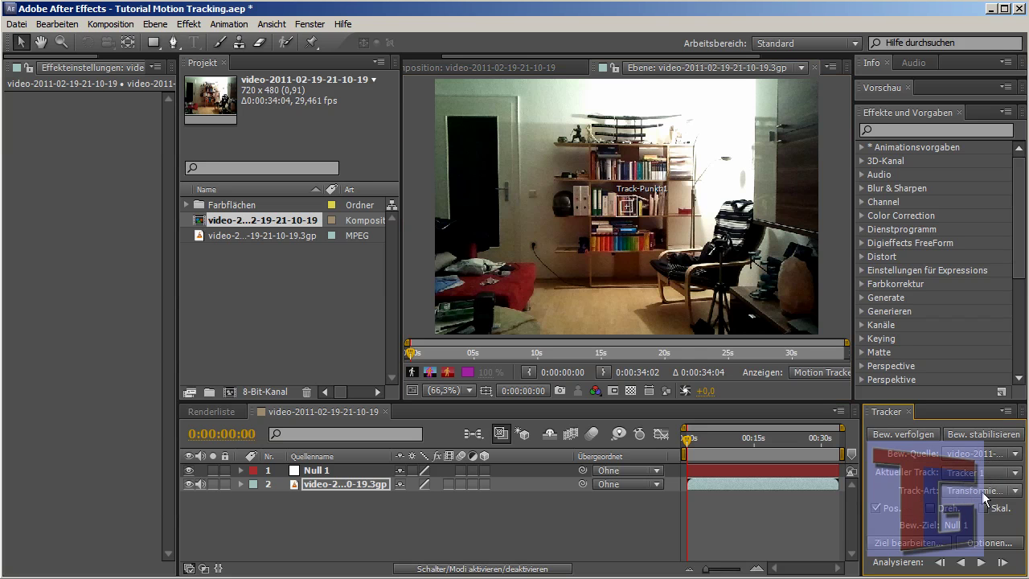
click(931, 508)
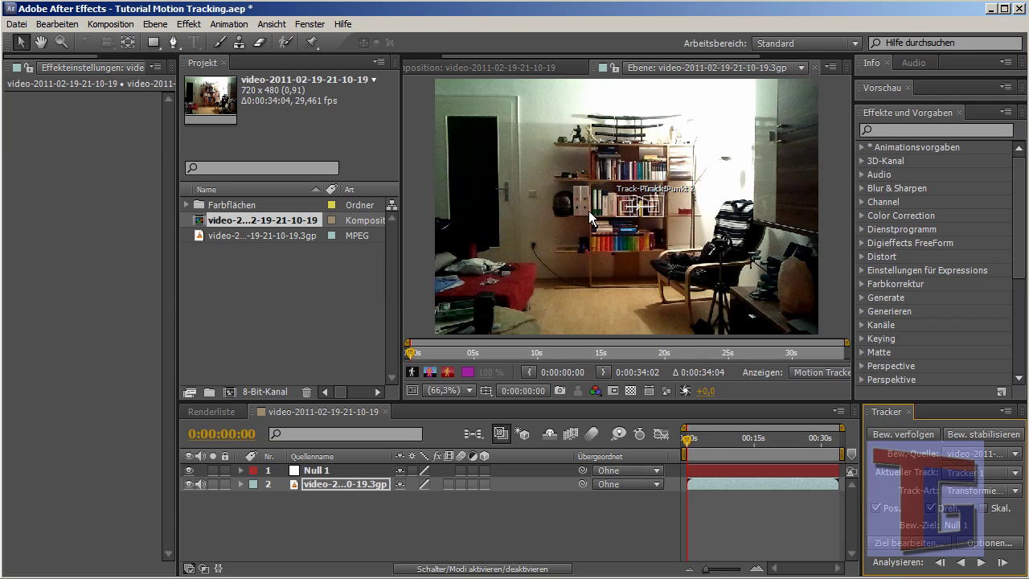
Step: Check which layer the tracked motion is applied to, and leave the motion target settings without changes
click(914, 545)
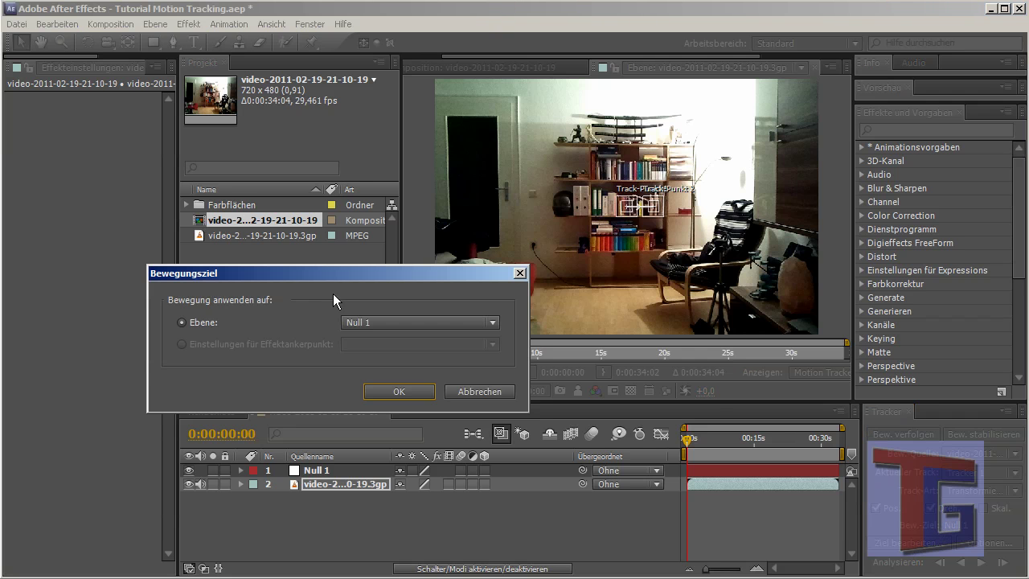
click(396, 322)
click(365, 339)
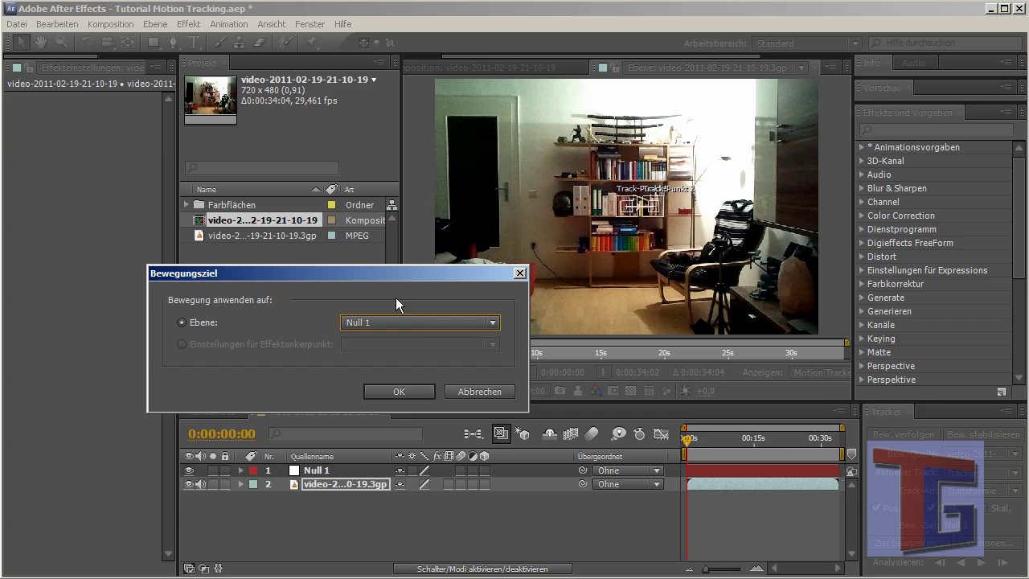
click(476, 392)
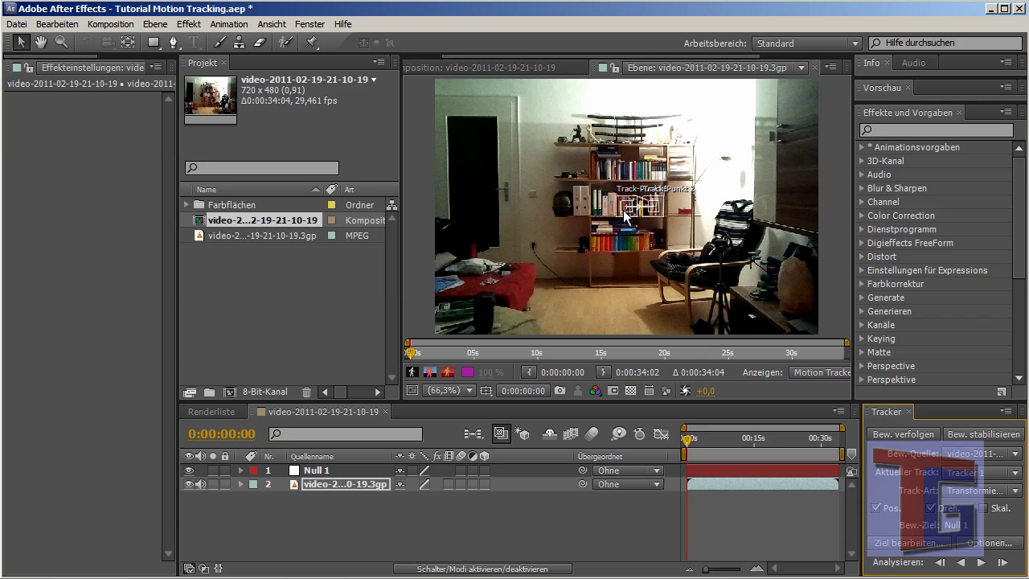
Step: Place Track-Punkt 1 on the bookshelf's upper-left corner and Track-Punkt 2 on the object above its upper-right end
drag(619, 210, 553, 147)
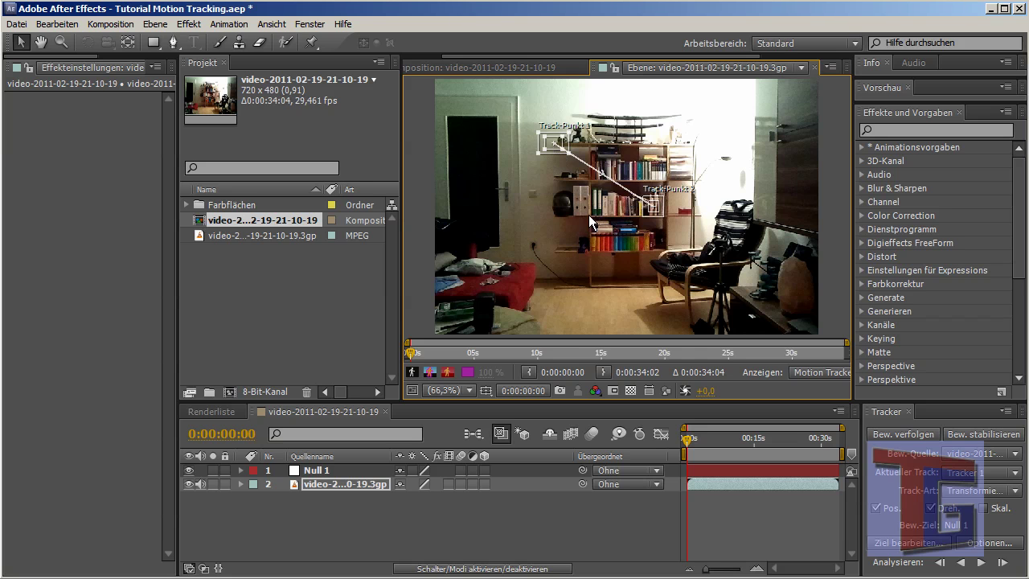
drag(655, 208, 666, 128)
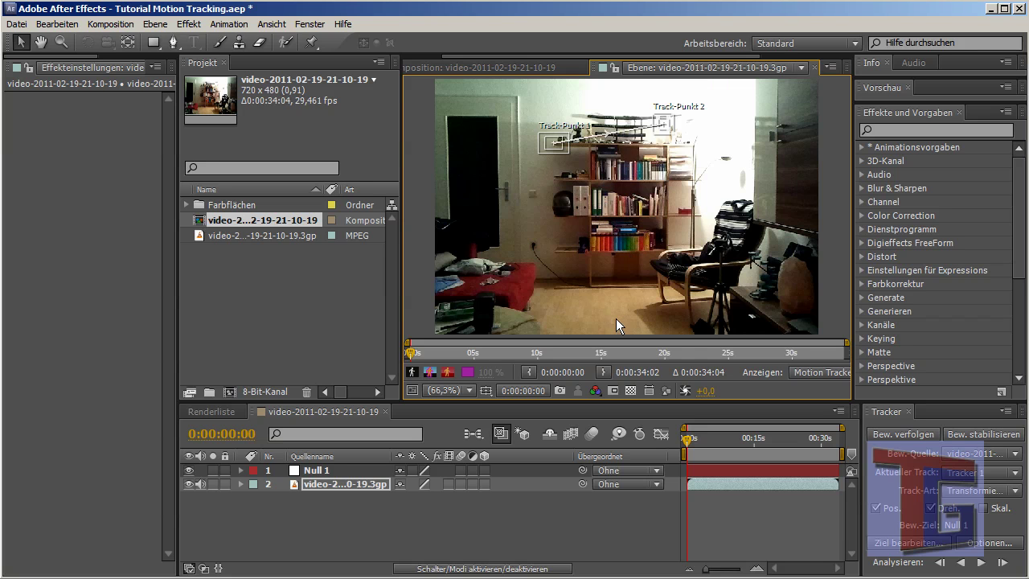
Step: Analyze the tracked motion forward through the whole clip and save the project
click(982, 562)
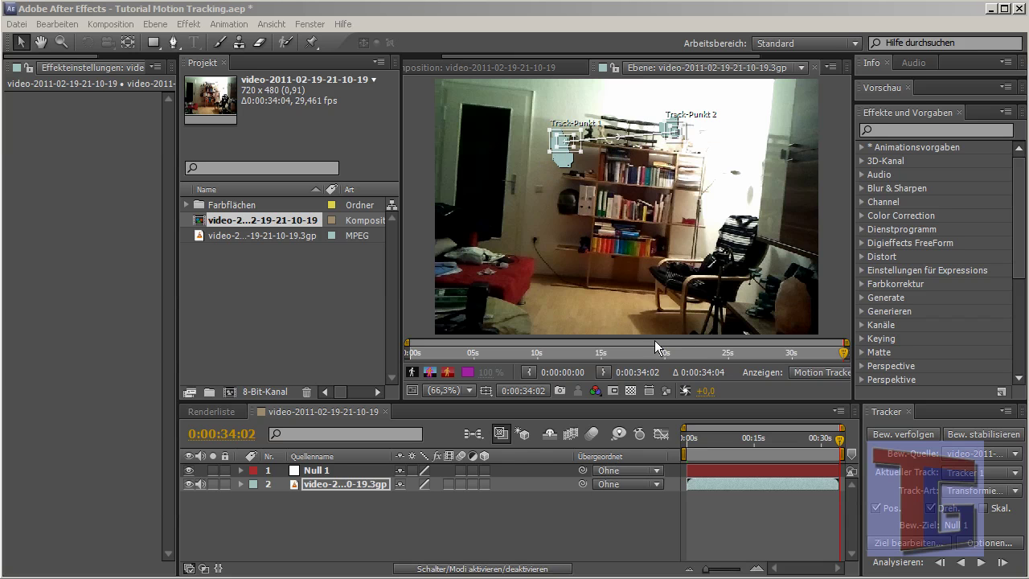
key(ctrl+s)
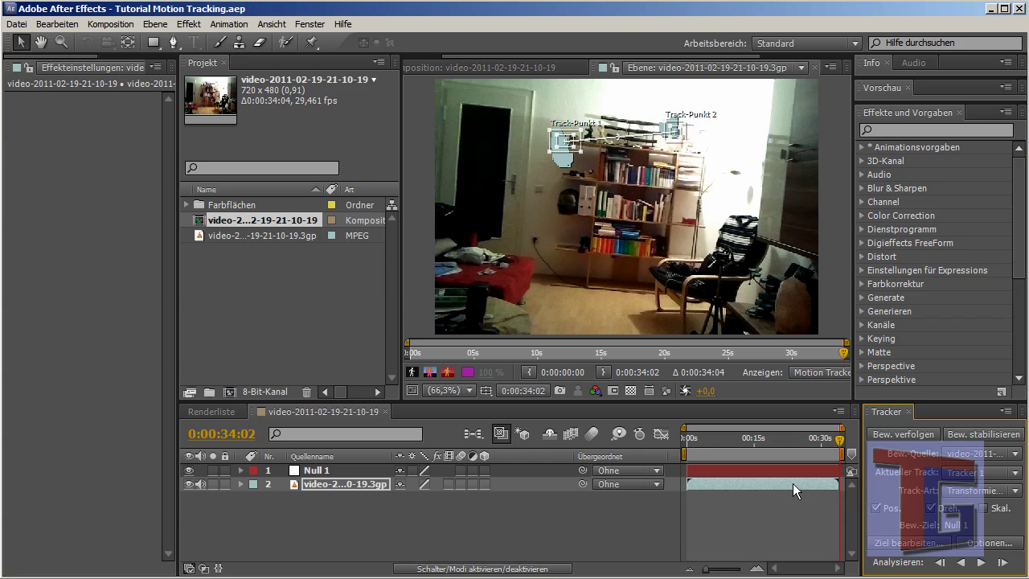
Step: Expand the Null 1 layer and apply the tracking data to it in the X und Y dimensions
click(241, 471)
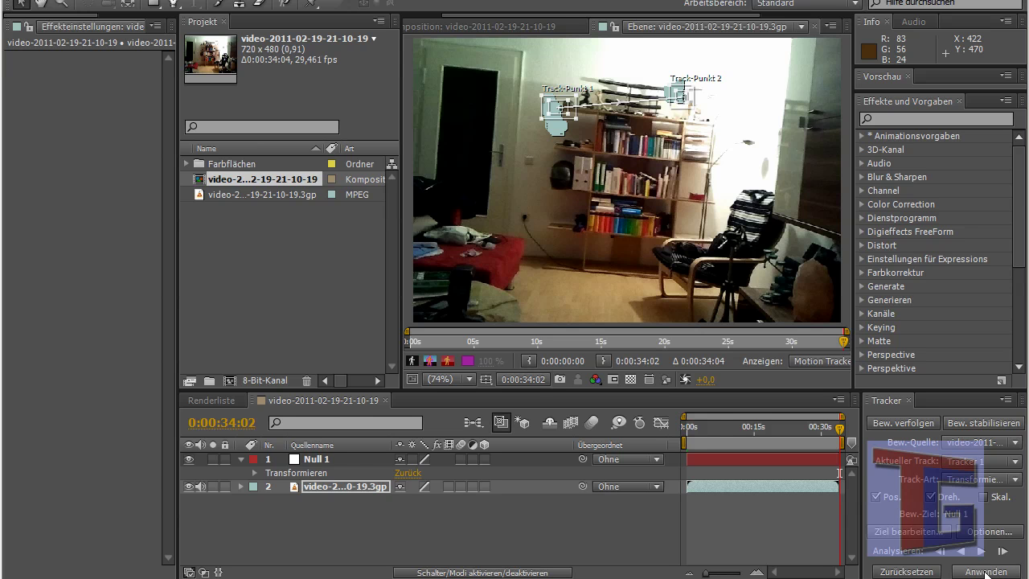
click(985, 572)
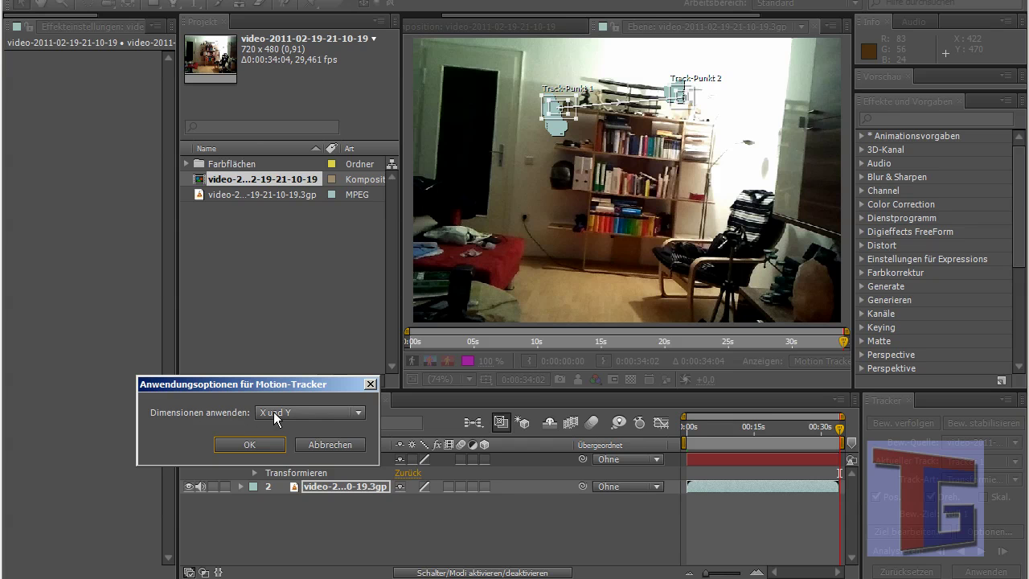
click(256, 443)
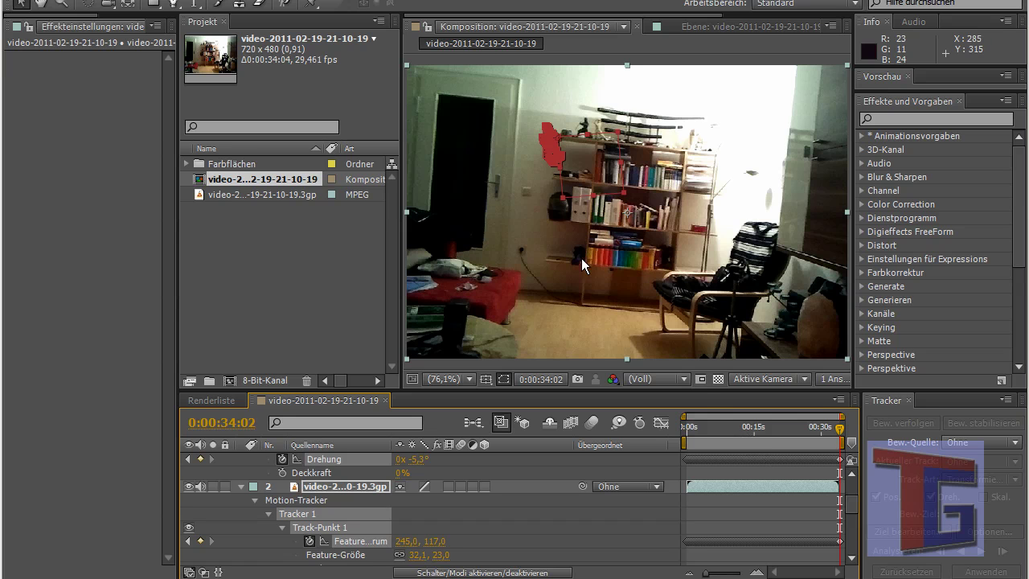
click(718, 379)
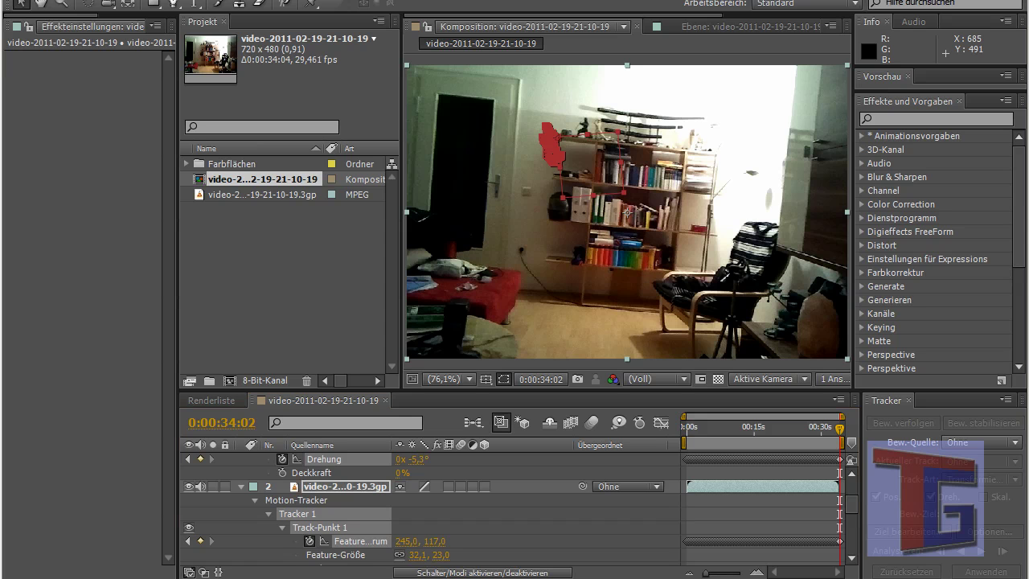
drag(806, 577, 805, 535)
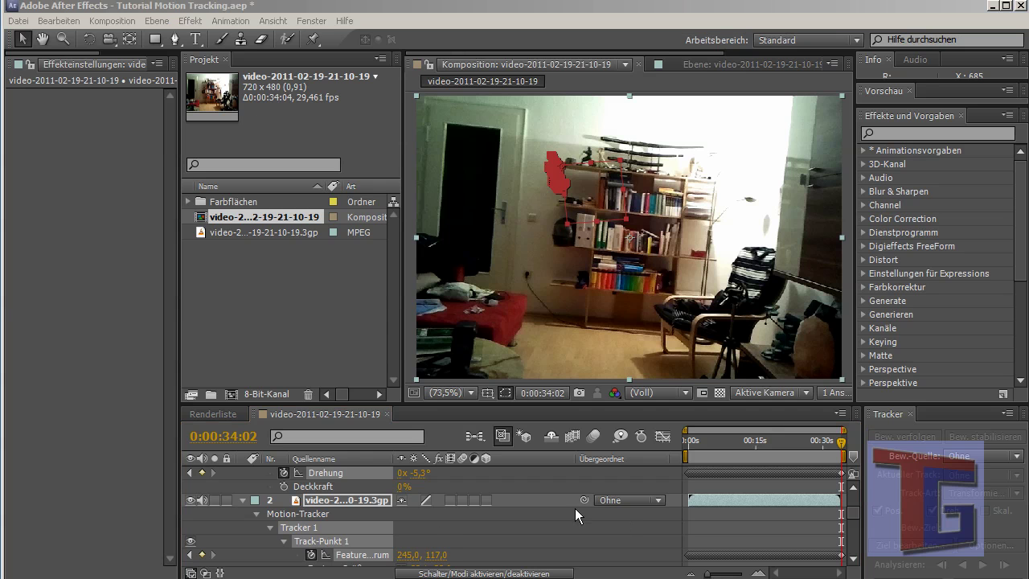
Step: Examine the position and rotation keyframes in Null 1's transform properties and the video layer's tracker data
scroll(856, 507, up, 2)
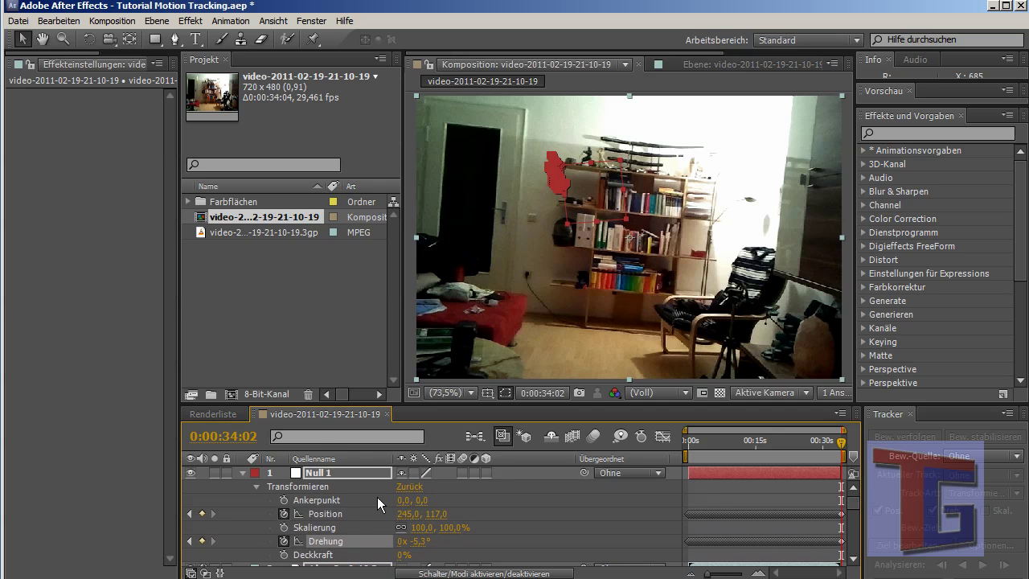
click(255, 487)
scroll(244, 517, down, 2)
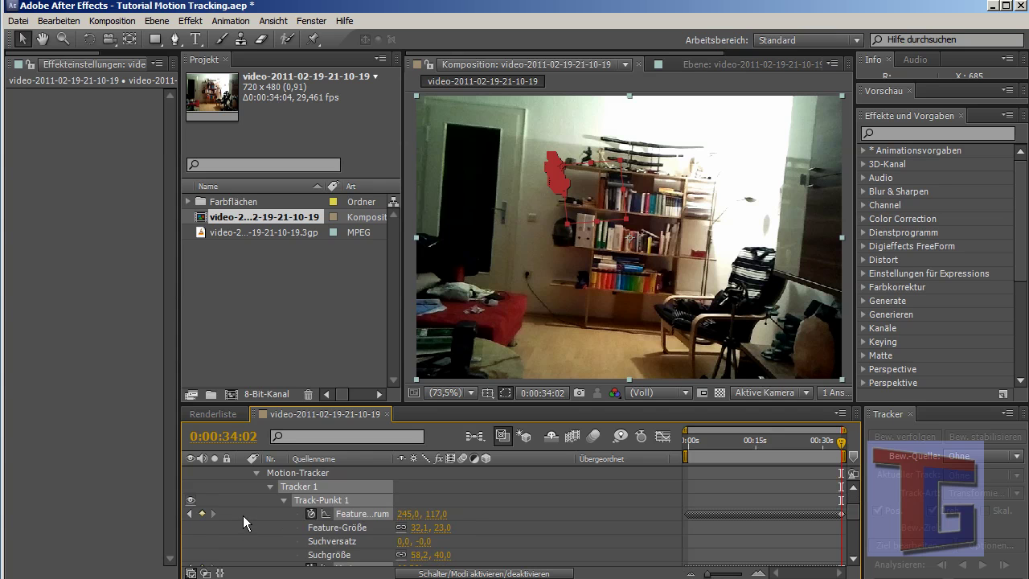
scroll(244, 515, up, 2)
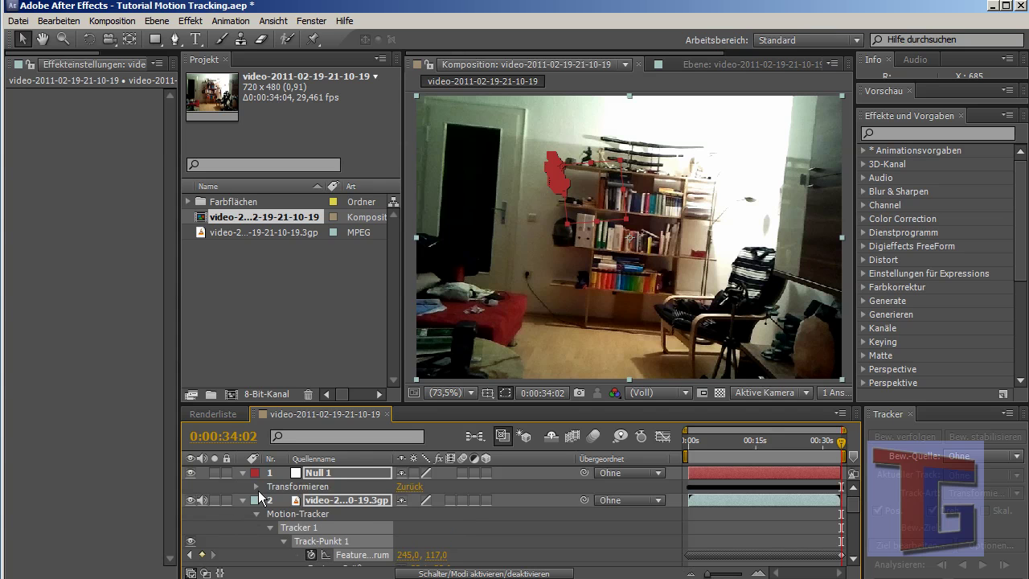
click(256, 487)
click(256, 486)
click(256, 487)
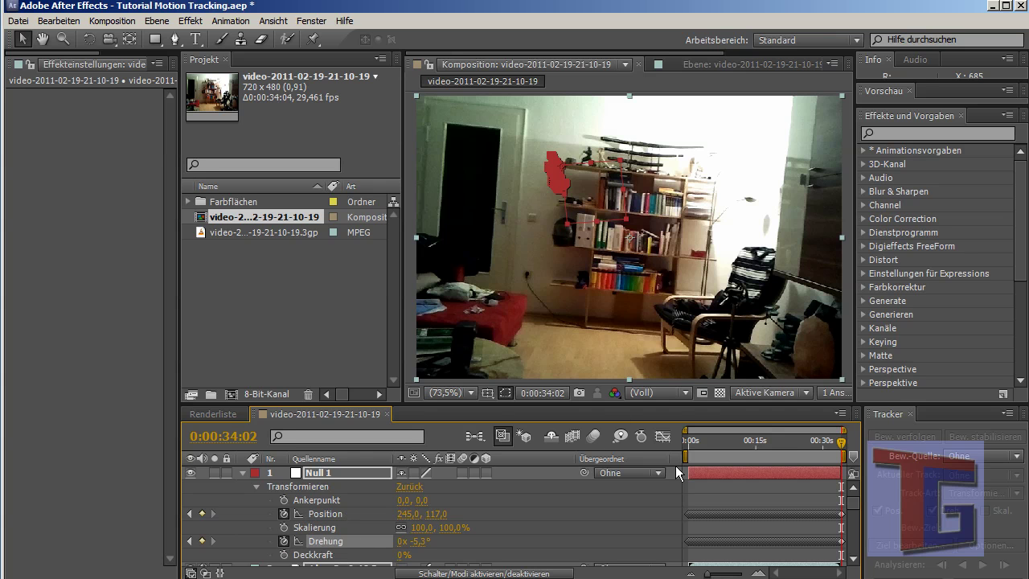
drag(840, 447, 725, 444)
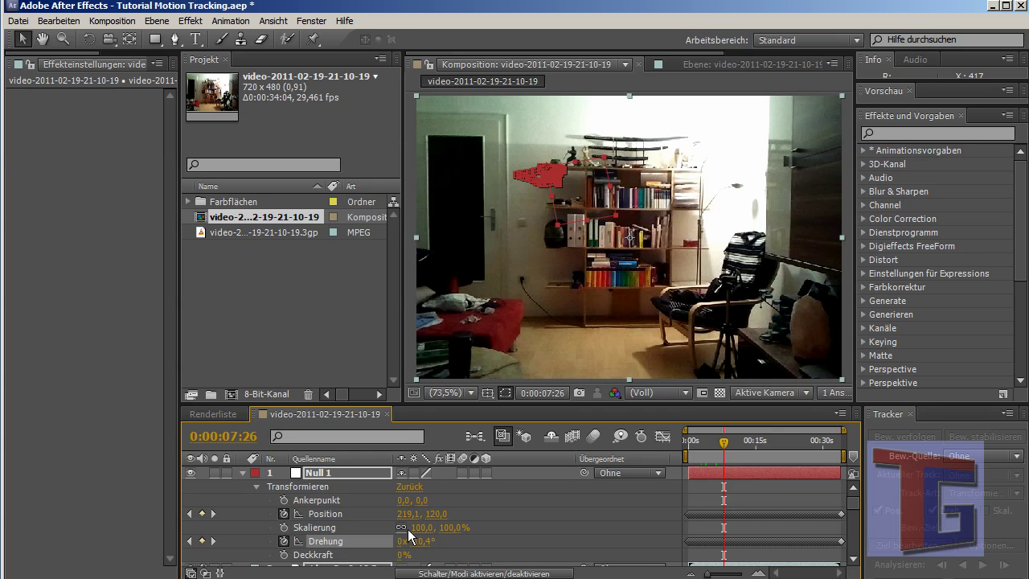
mouse_move(723, 442)
mouse_down()
mouse_move(750, 443)
mouse_move(688, 448)
mouse_move(739, 442)
mouse_up()
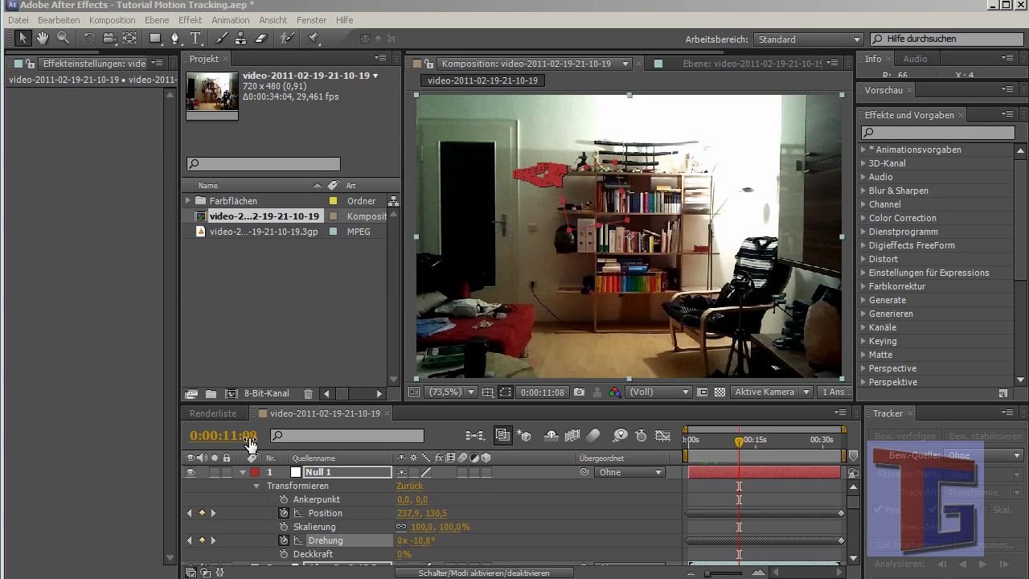
click(321, 474)
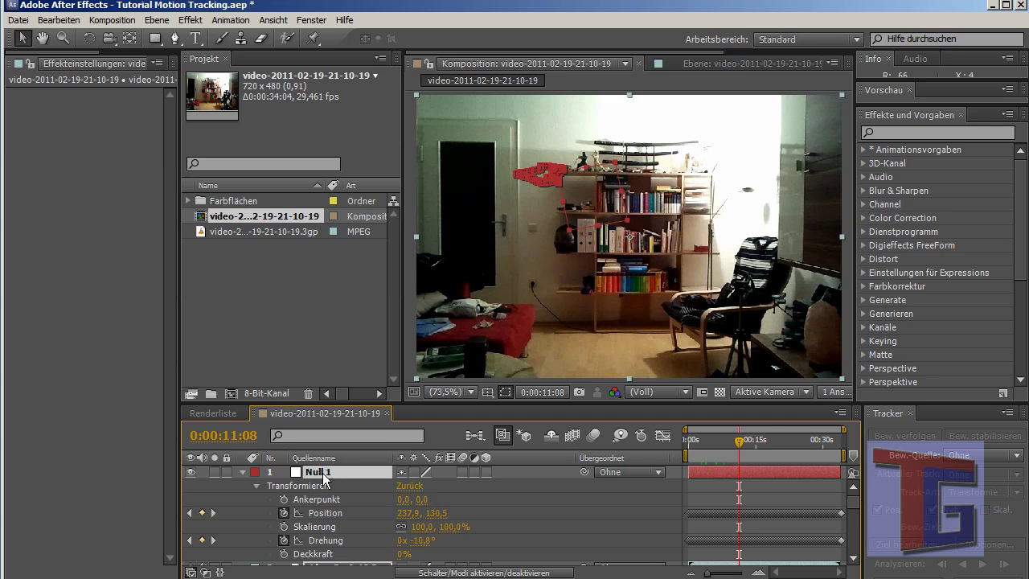
click(24, 21)
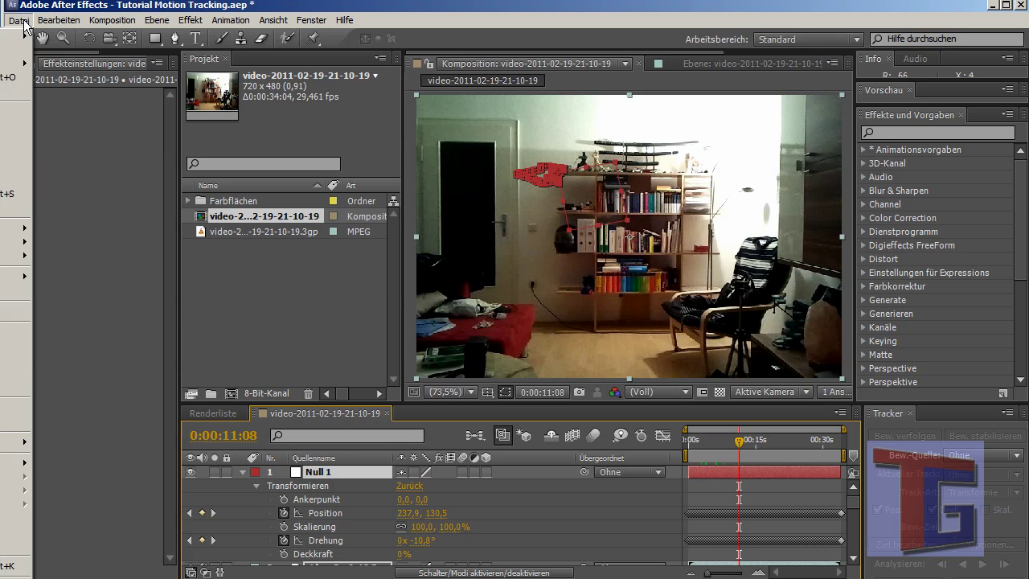
drag(119, 8, 395, 8)
click(296, 21)
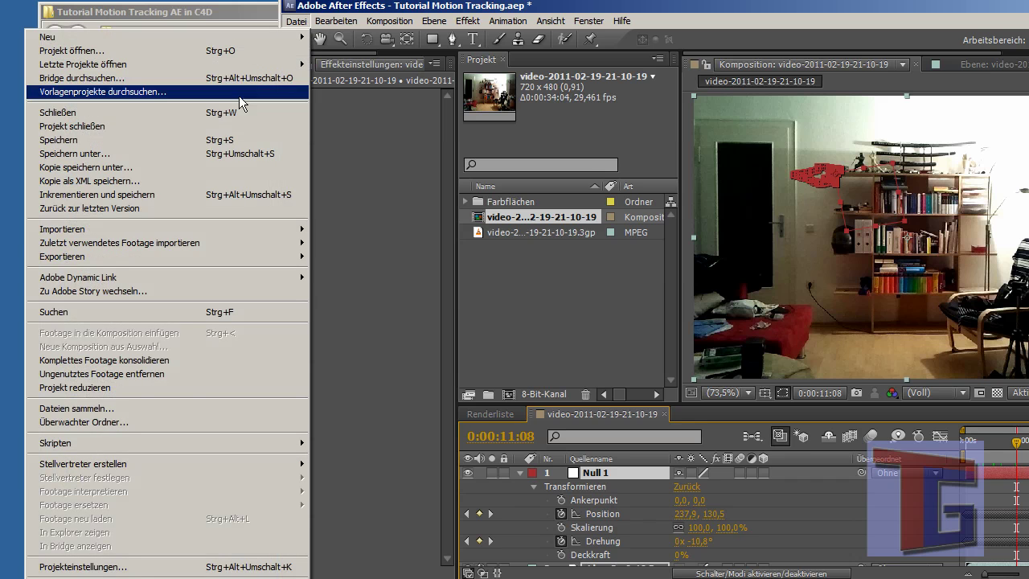
mouse_move(159, 447)
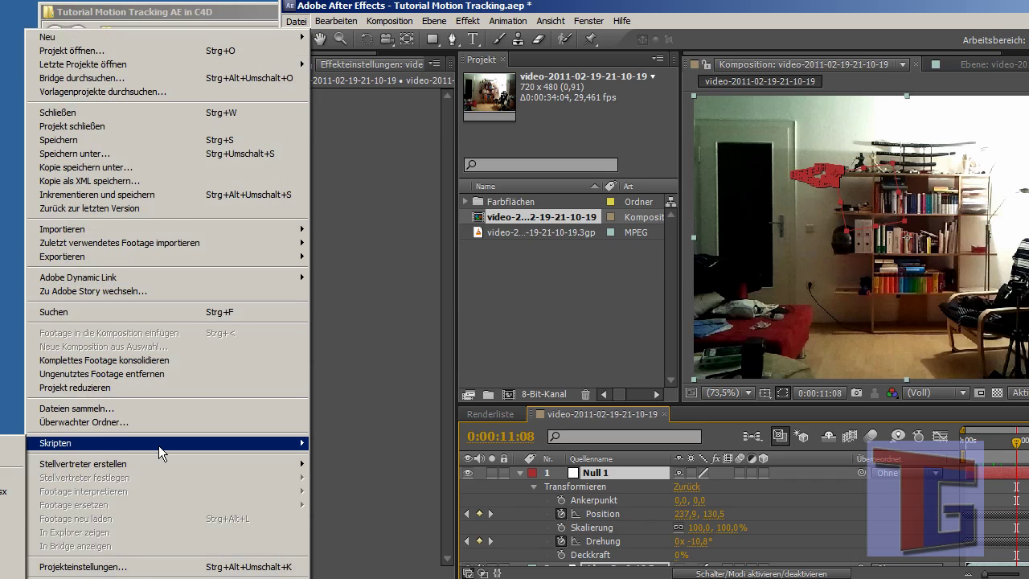
drag(378, 8, 744, 9)
click(661, 24)
mouse_move(508, 447)
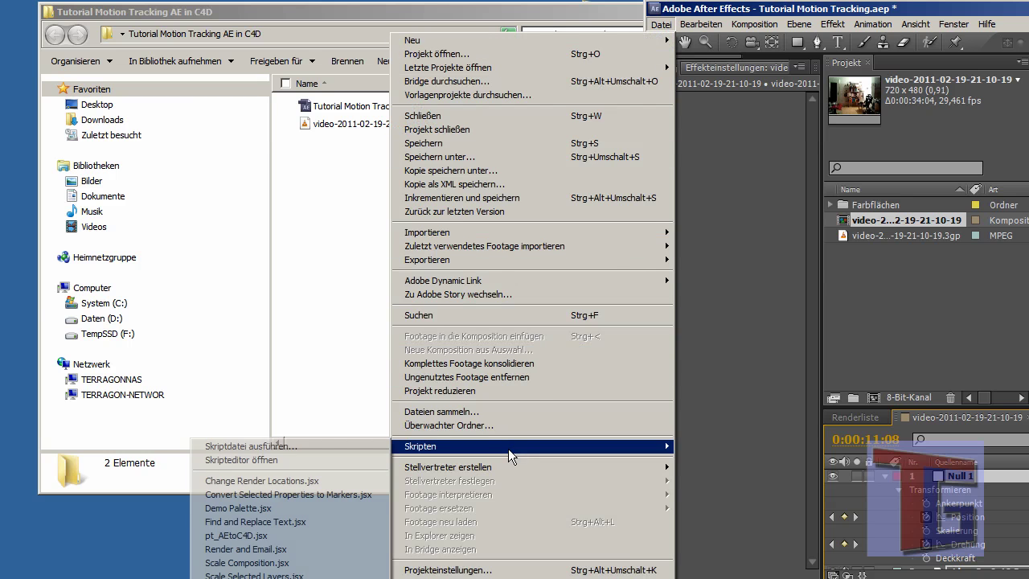
click(260, 535)
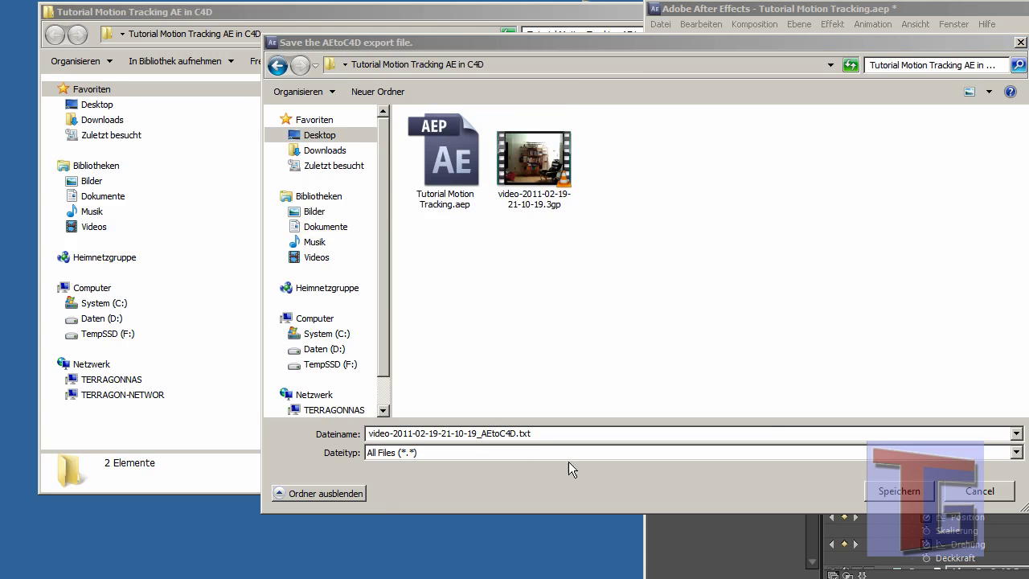
click(895, 492)
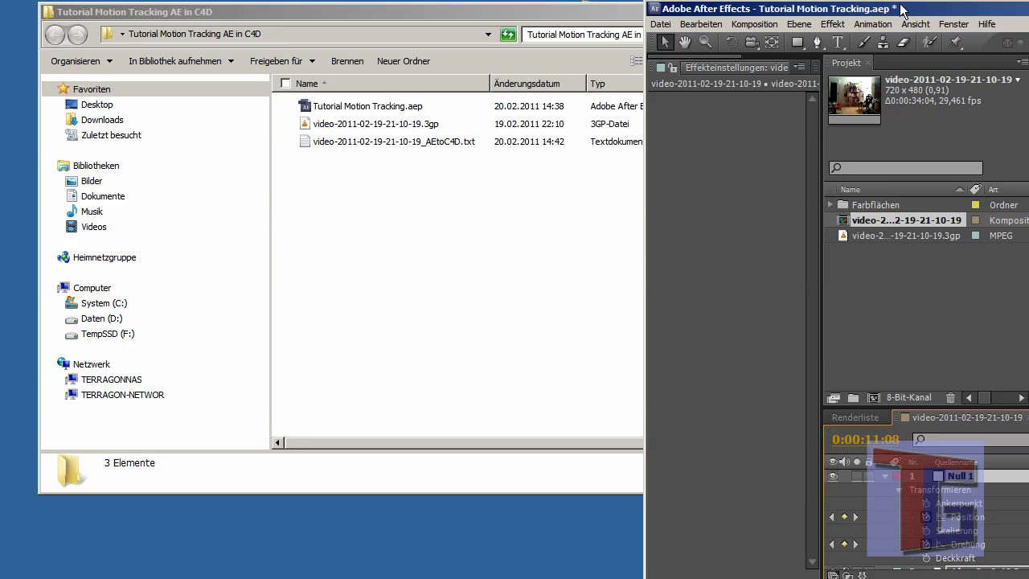
Step: Open the exported AEtoC4D text file, examine its frame rate and position entries, and close it
click(394, 141)
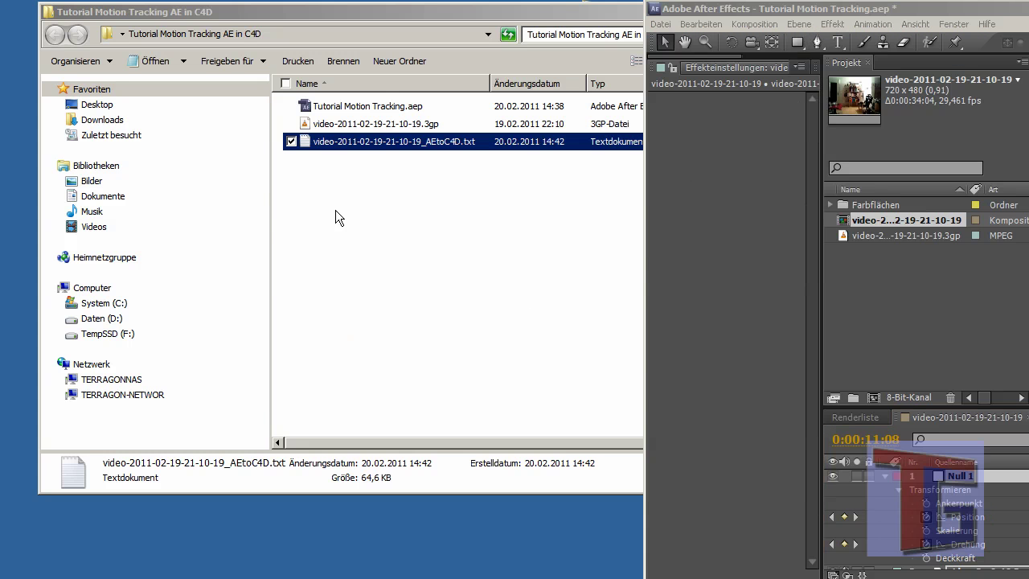
double_click(334, 140)
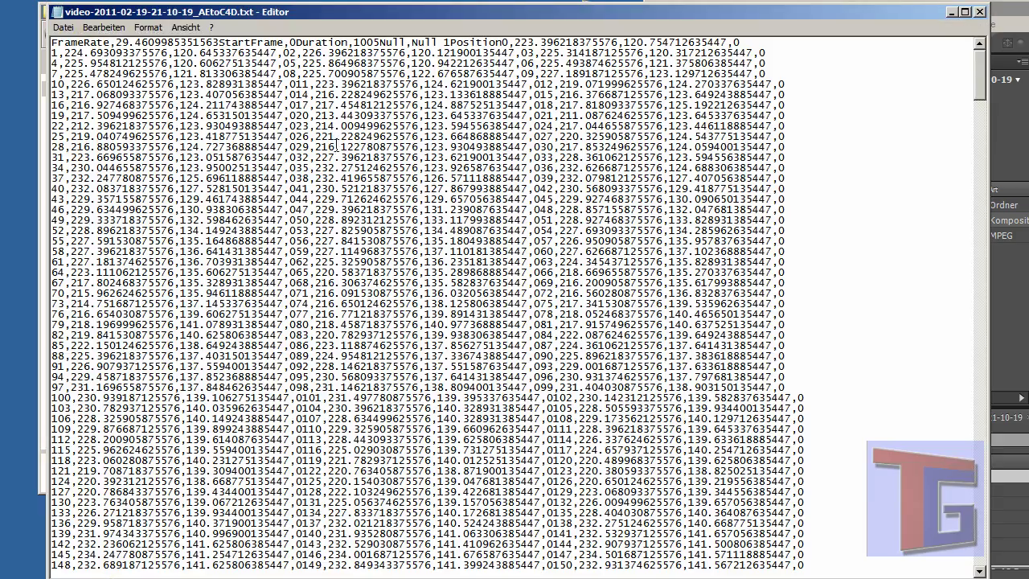
mouse_move(980, 57)
mouse_down()
mouse_move(963, 398)
mouse_move(971, 439)
mouse_move(978, 56)
mouse_up()
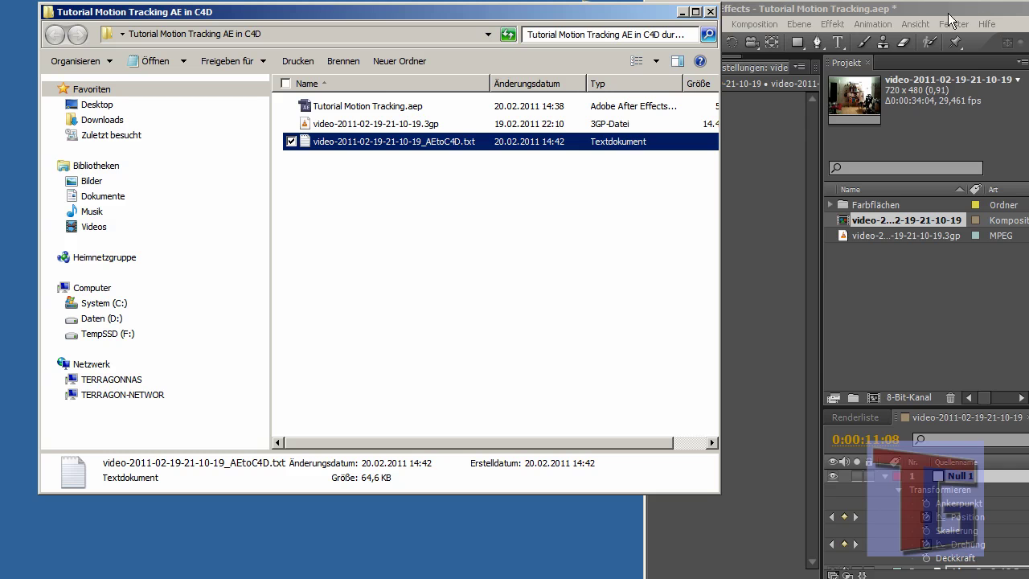
click(980, 12)
Step: Save the motion tracking project in After Effects and switch to Cinema 4D
drag(889, 6, 268, 3)
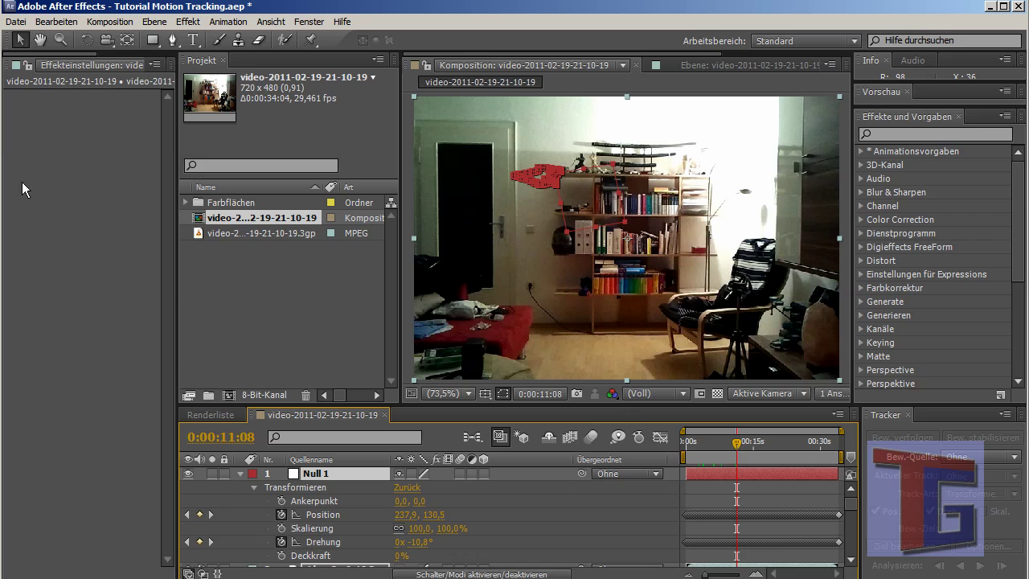
click(16, 22)
click(16, 141)
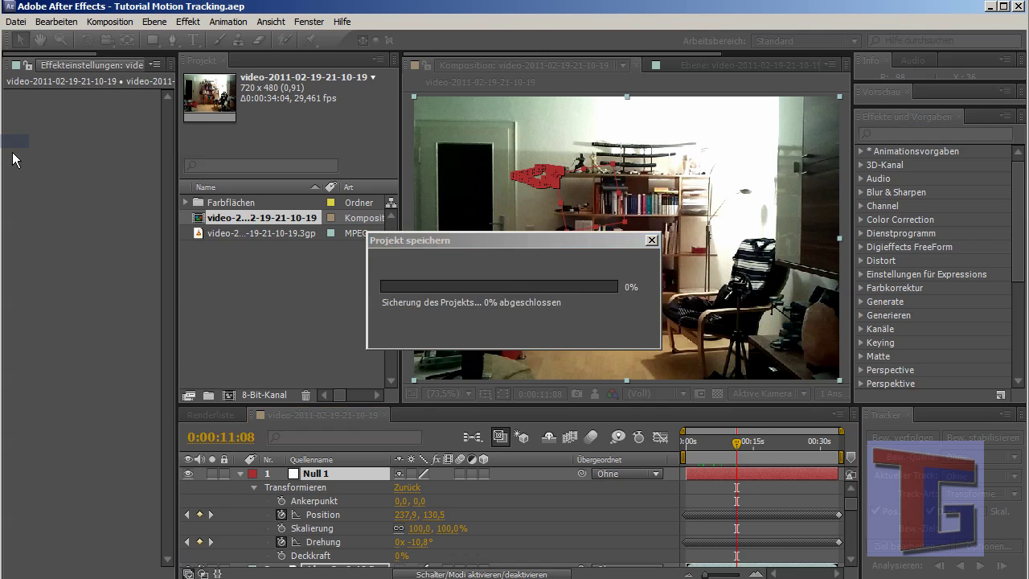
click(990, 7)
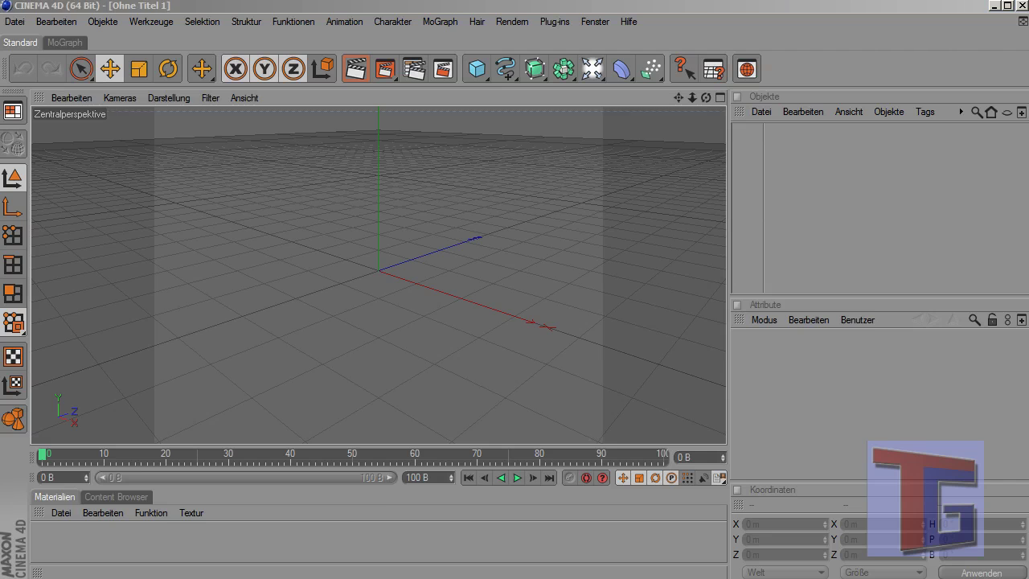
Step: Set the render output size to 1280 x 720 pixels in the render settings
click(512, 21)
click(540, 164)
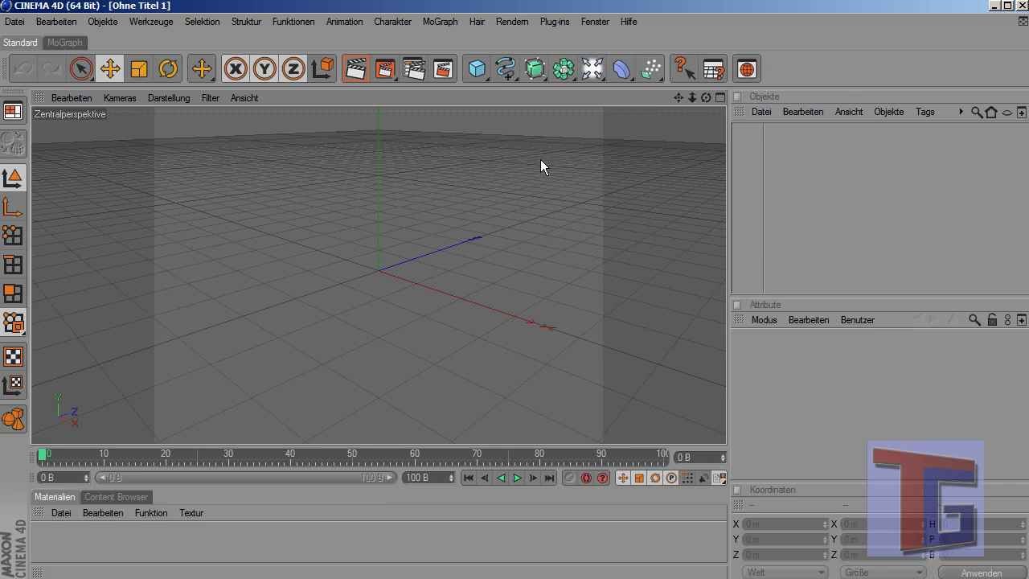
click(283, 50)
double_click(498, 70)
text(1280)
double_click(493, 86)
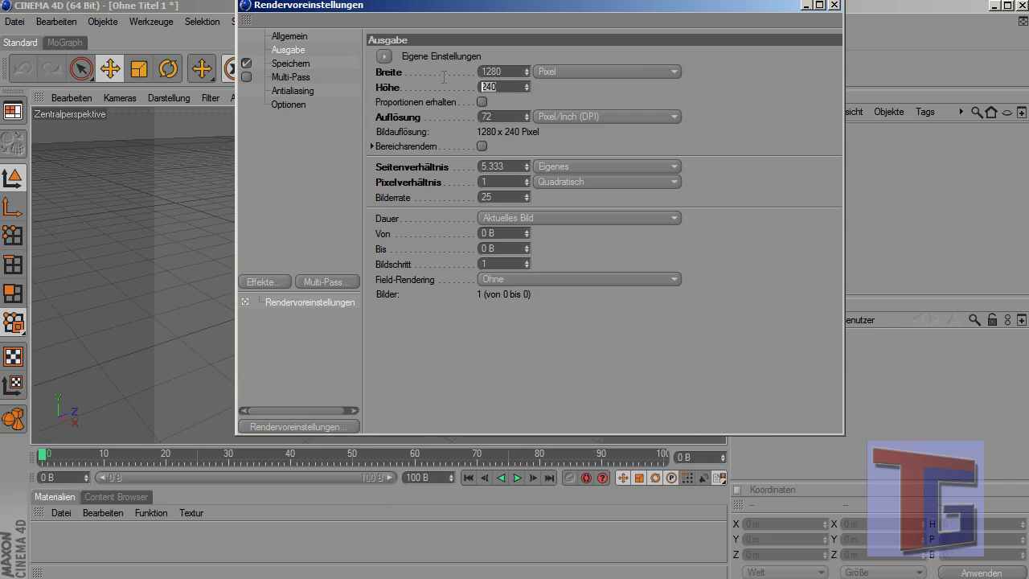
text(720)
key(Return)
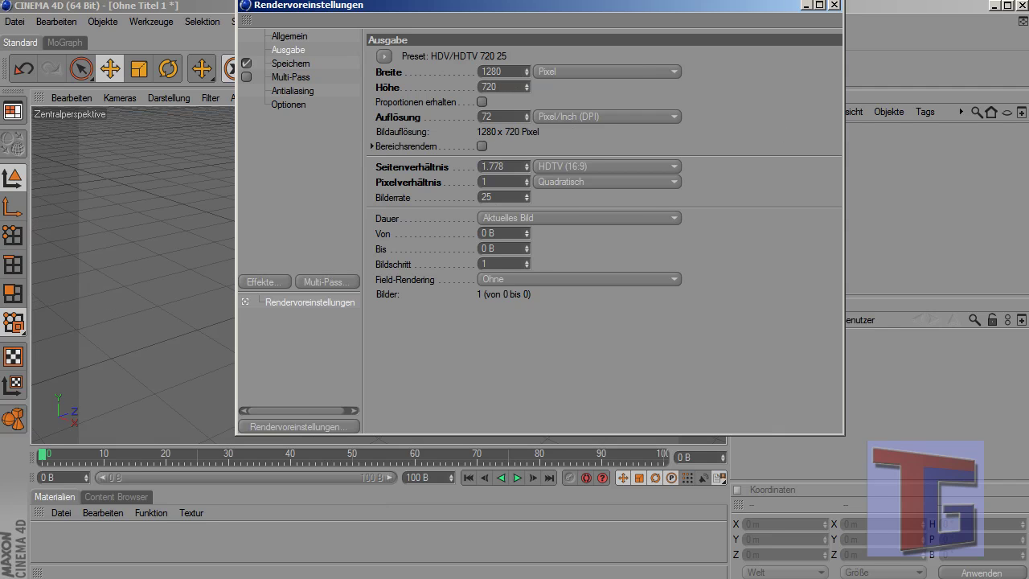
click(362, 248)
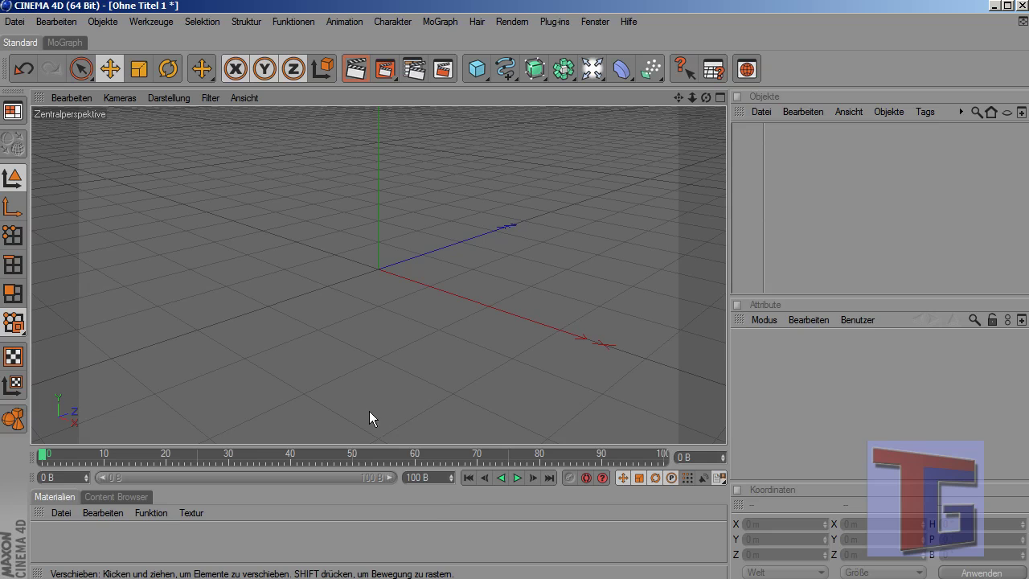
Step: Save the scene as Tutorial Motion Tracking C4D in the Tutorial Motion Tracking AE in C4D folder
click(14, 22)
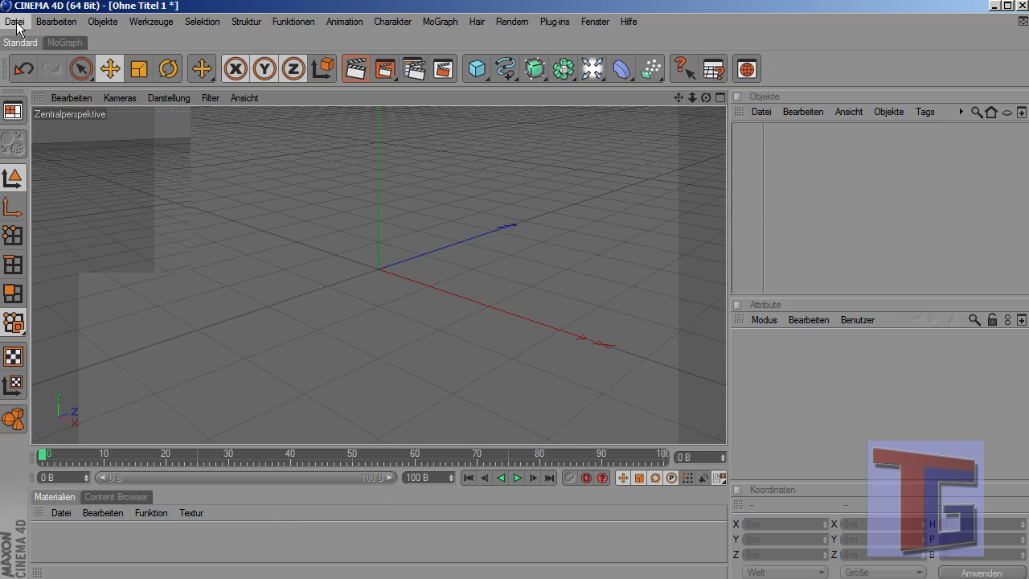
key(ctrl+s)
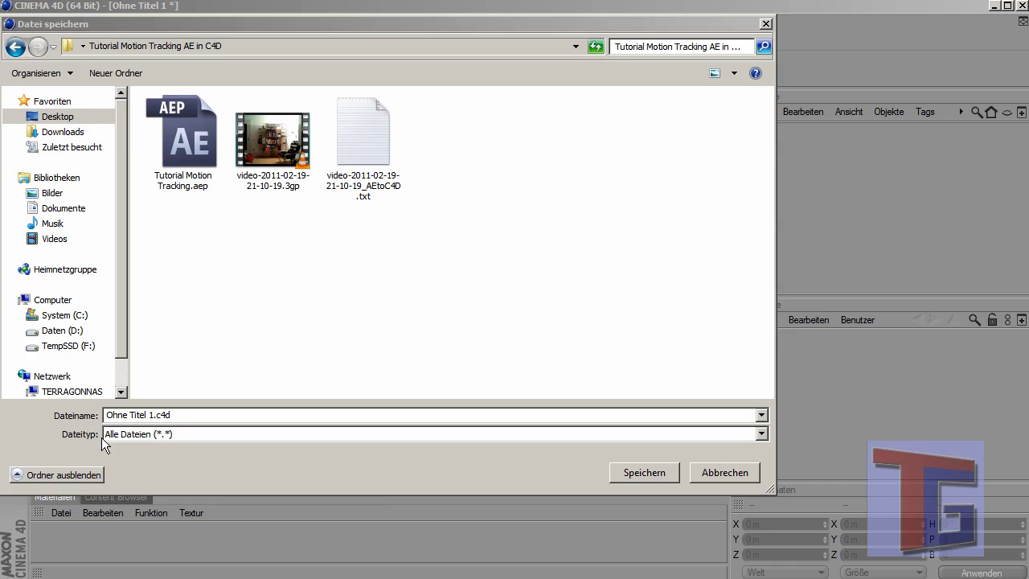
click(208, 178)
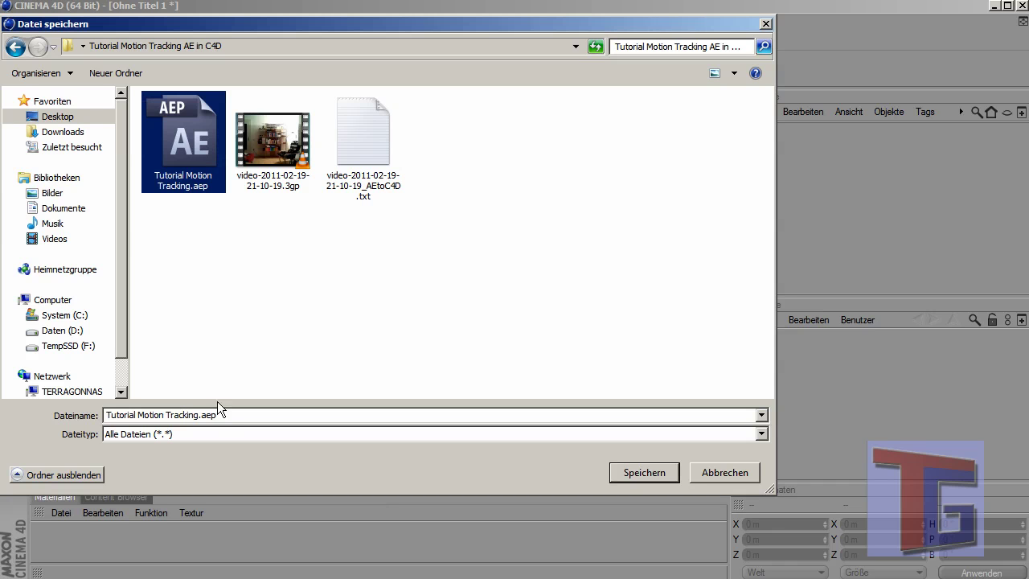
click(237, 417)
key(BackSpace)
key(BackSpace)
key(BackSpace)
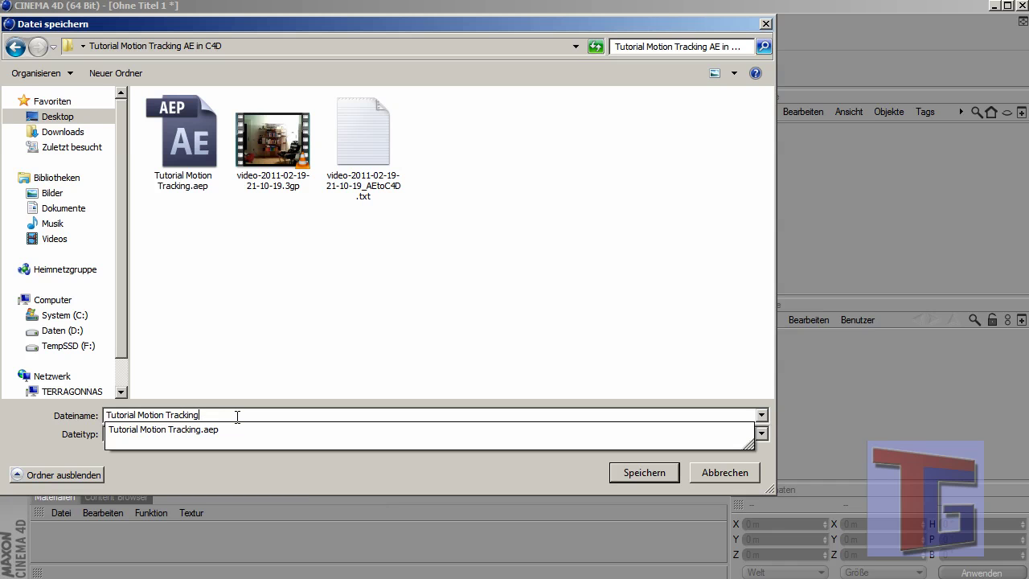
text(C)
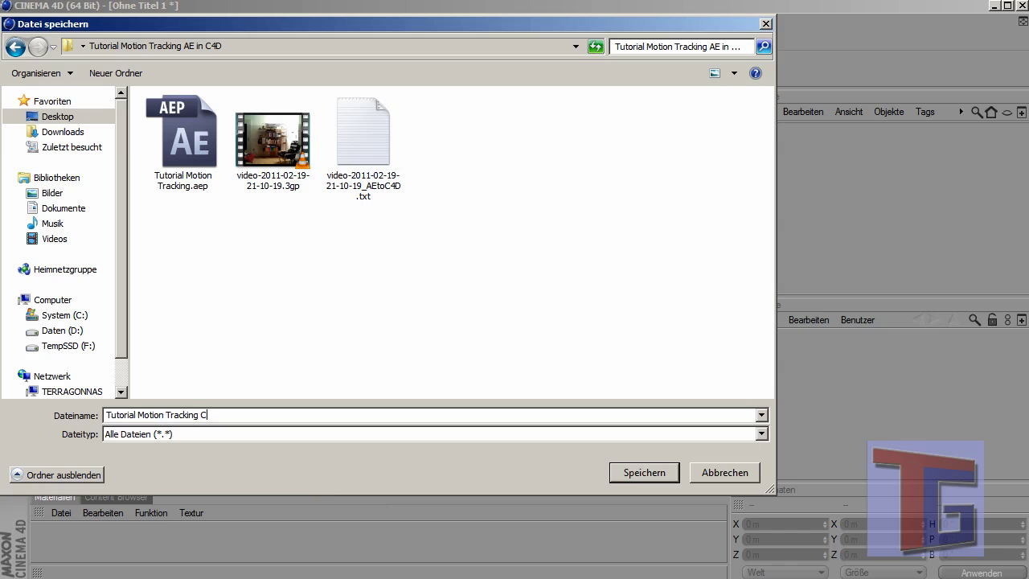
text(4D)
click(644, 473)
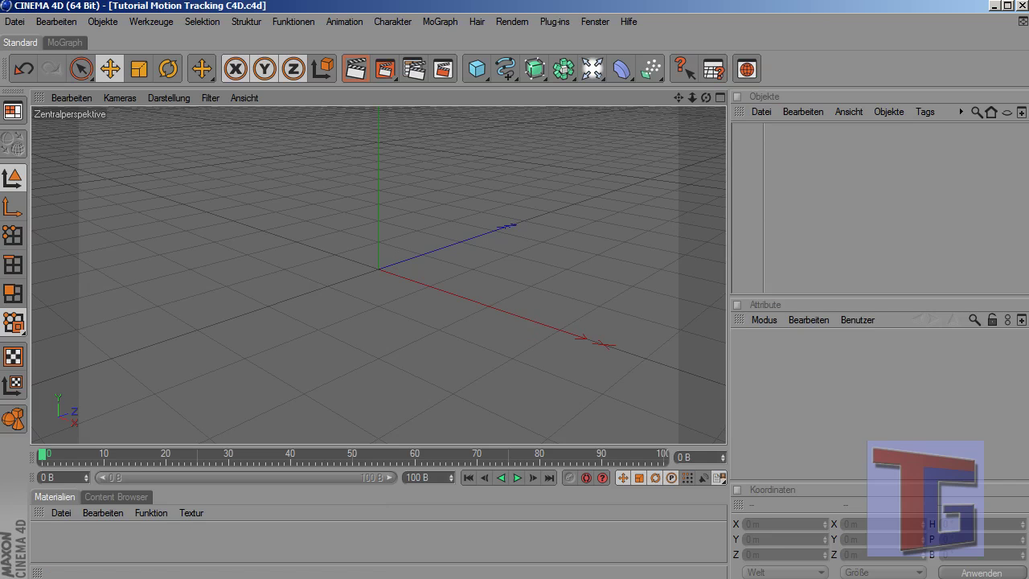
double_click(212, 541)
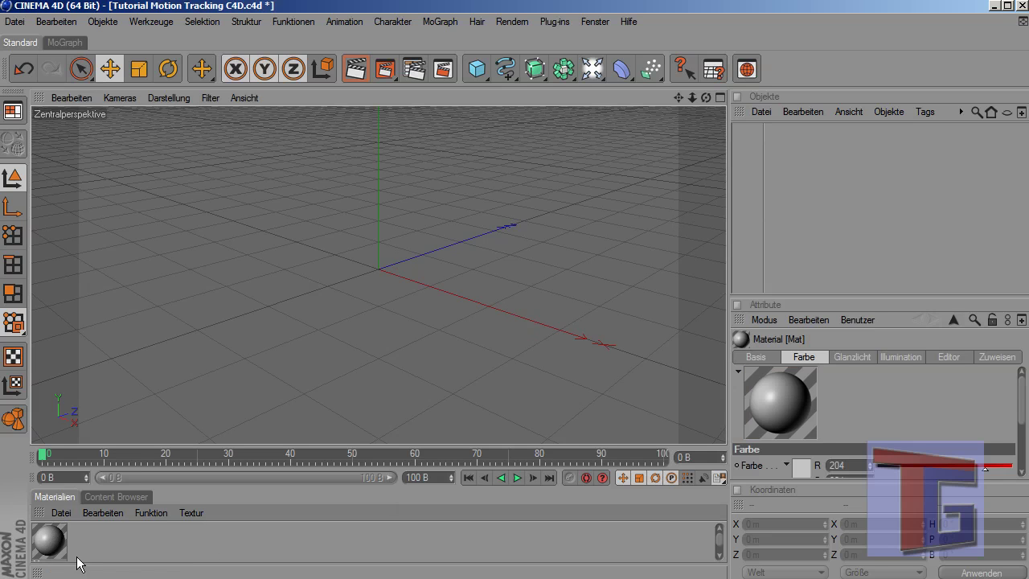
double_click(54, 542)
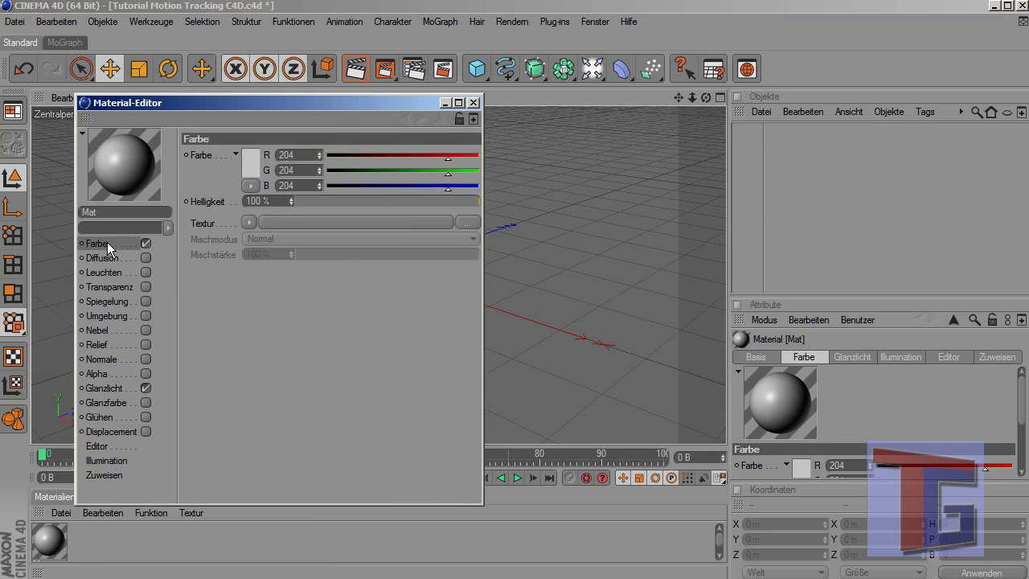
click(293, 221)
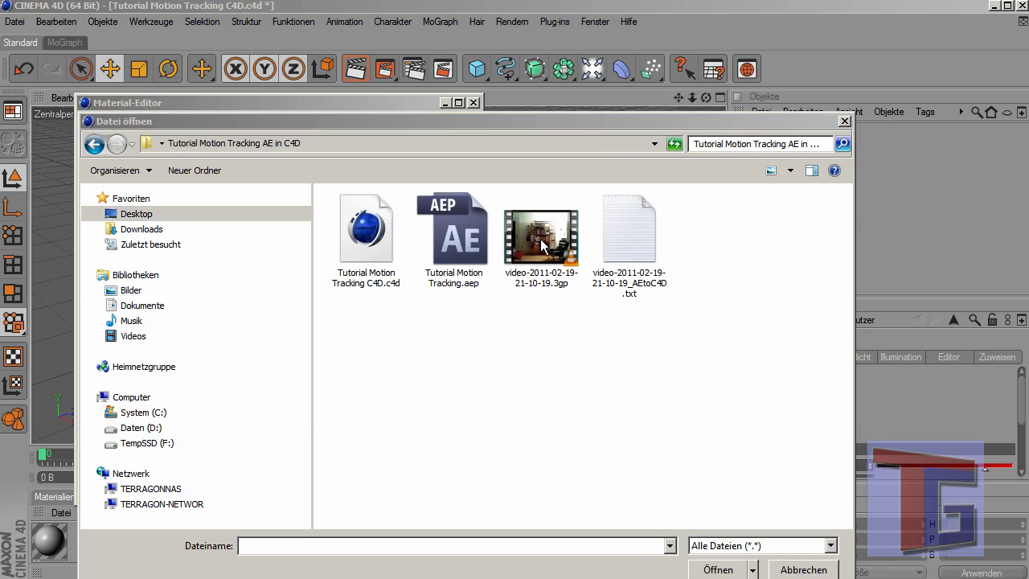
double_click(542, 240)
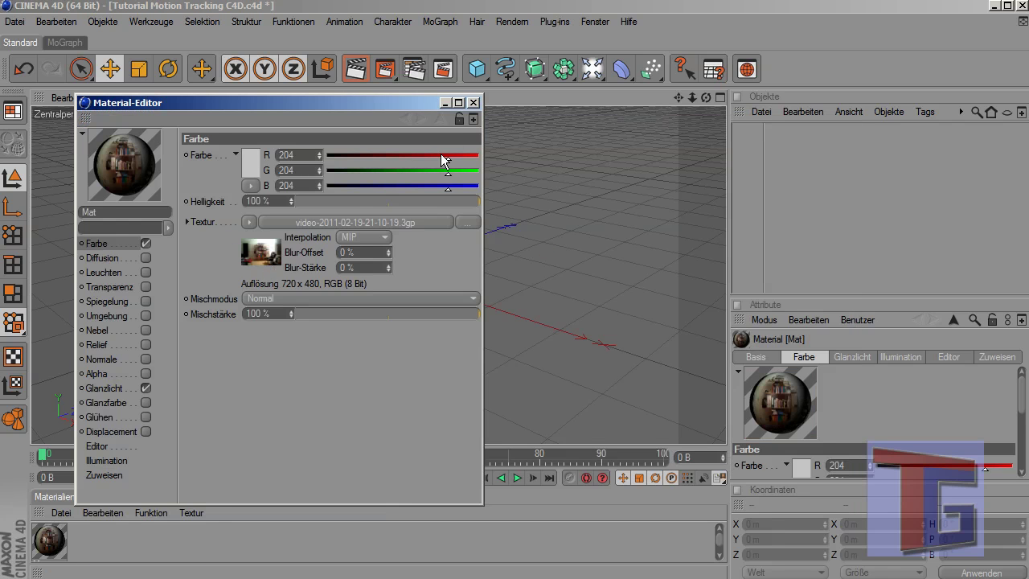
click(760, 177)
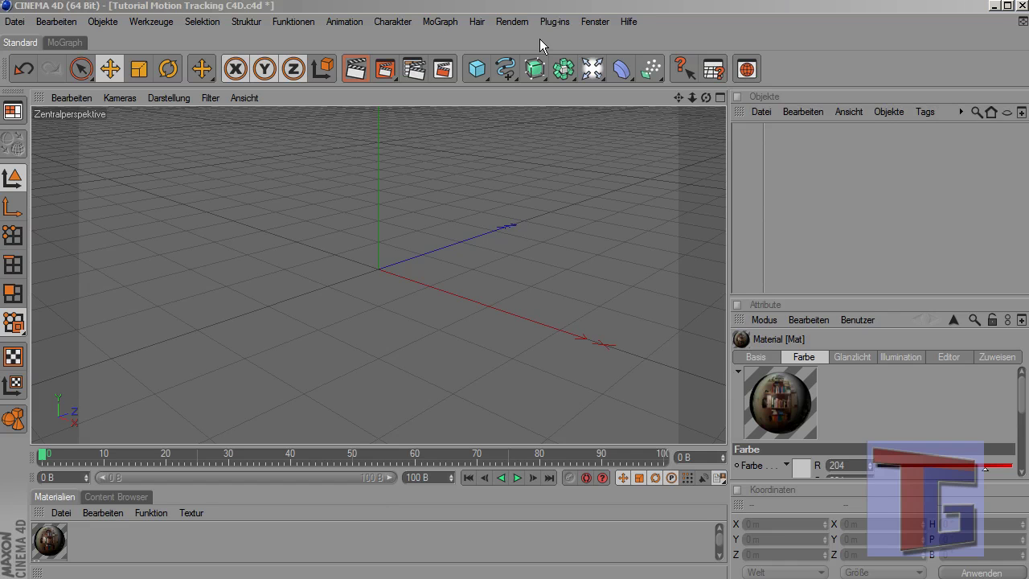
Step: Add a Hintergrund object and apply the video material to it
click(593, 69)
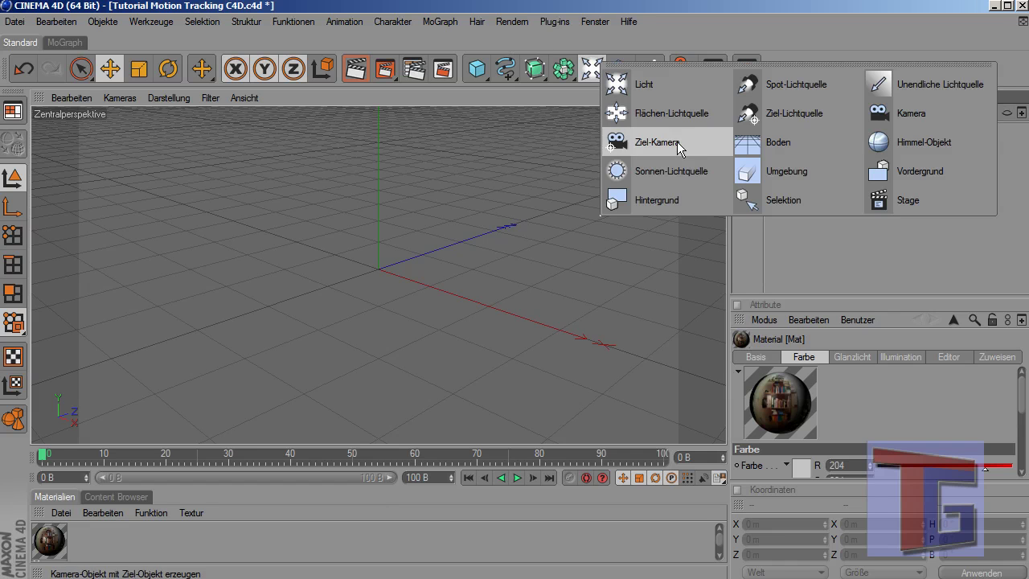
click(654, 208)
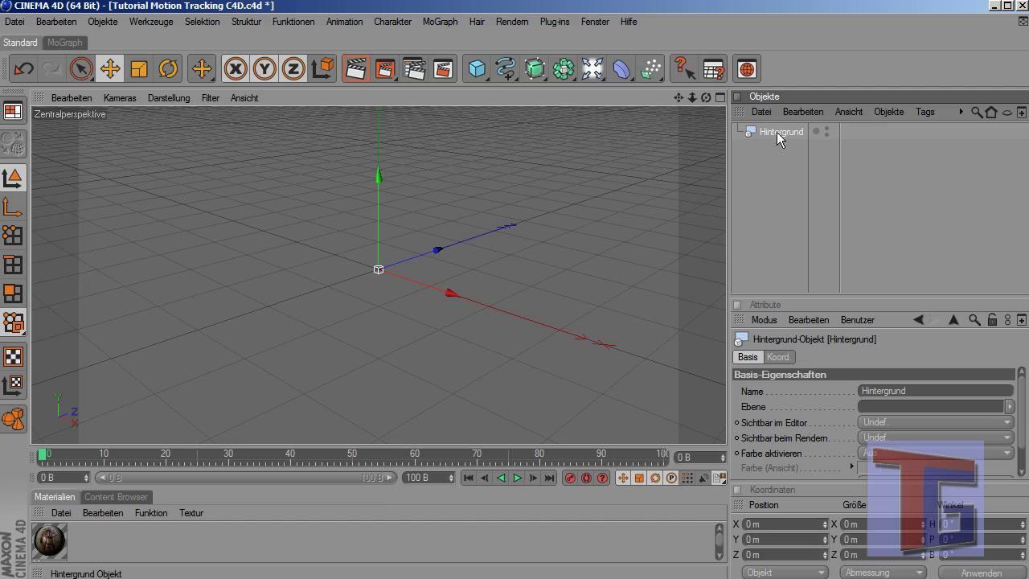
drag(51, 547, 778, 140)
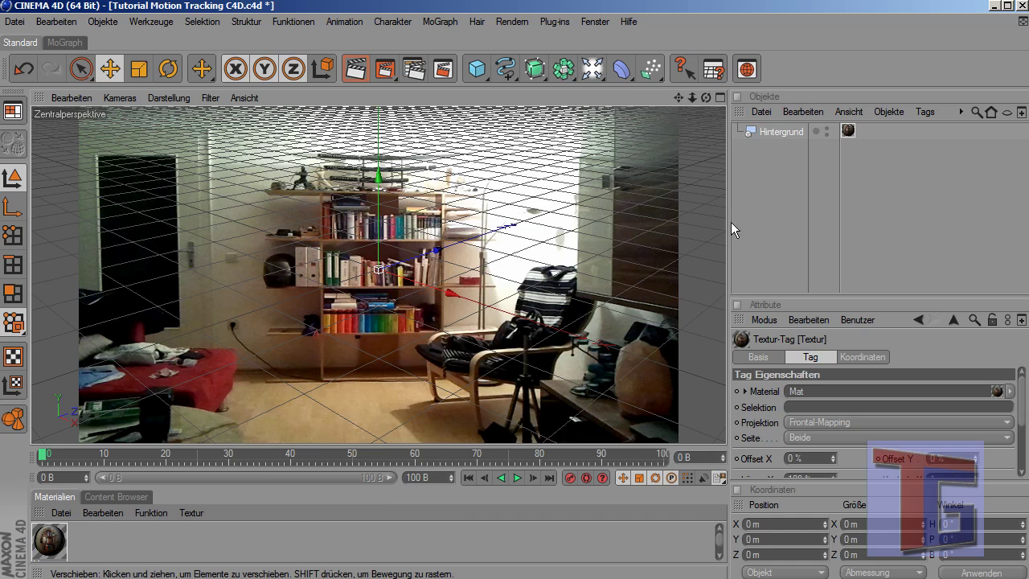
click(764, 201)
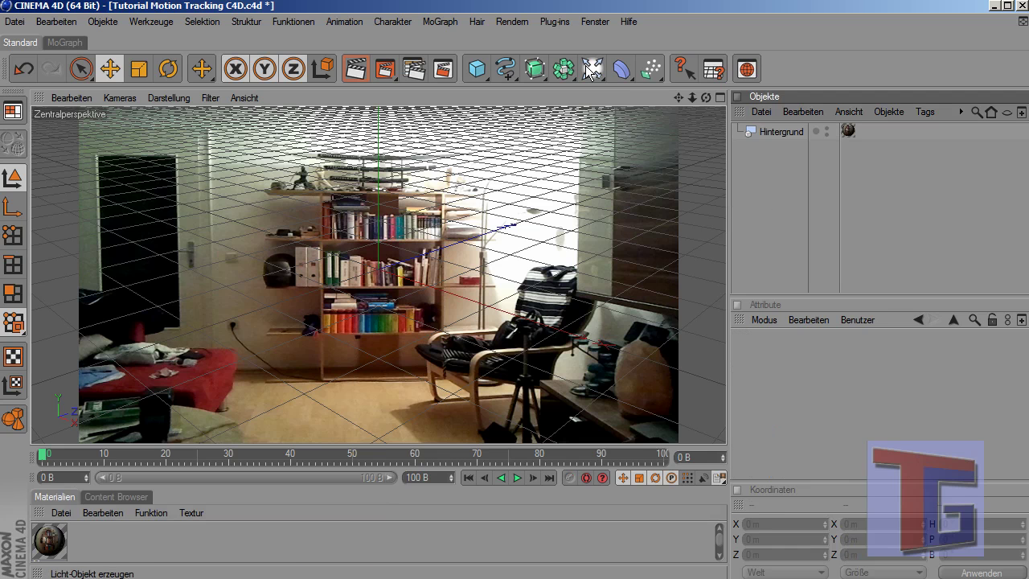
Step: Add a Boden object to the scene
drag(597, 69, 774, 142)
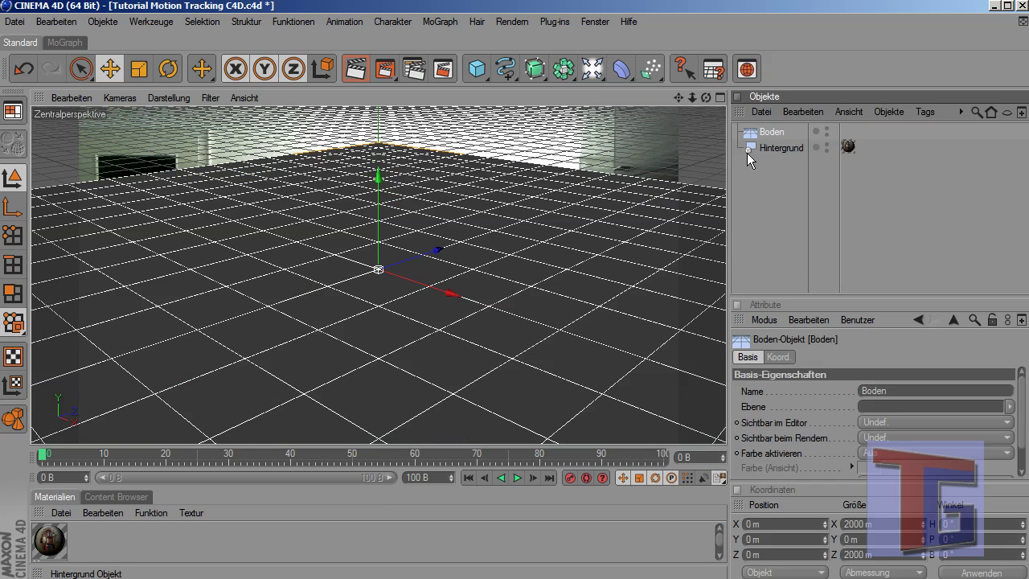
Step: Move the Boden below the Hintergrund and give it a Render tag with Schatten werfen off and Hintergrund-Compositing on
click(777, 137)
drag(776, 139, 778, 151)
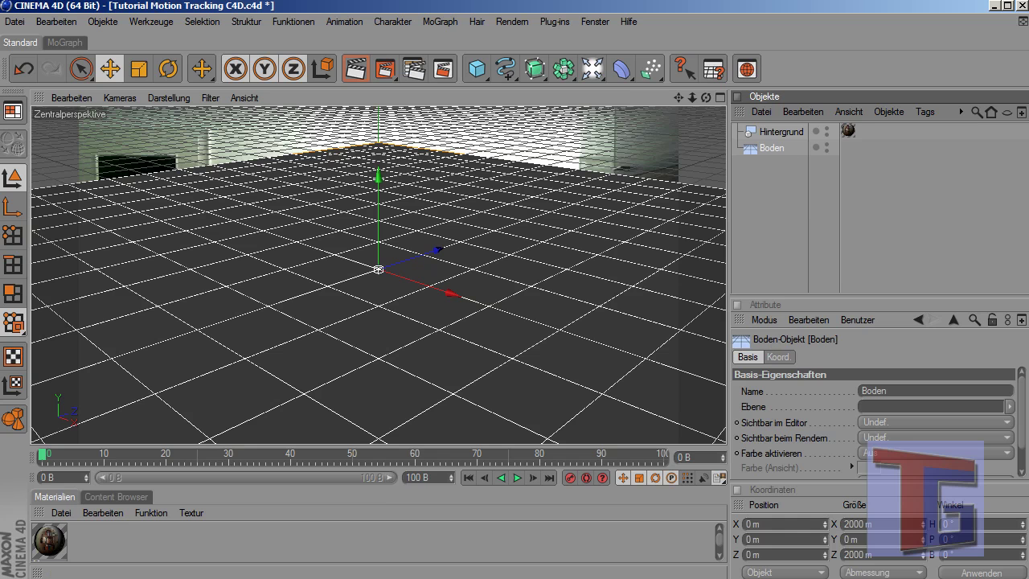
right_click(772, 148)
mouse_move(837, 166)
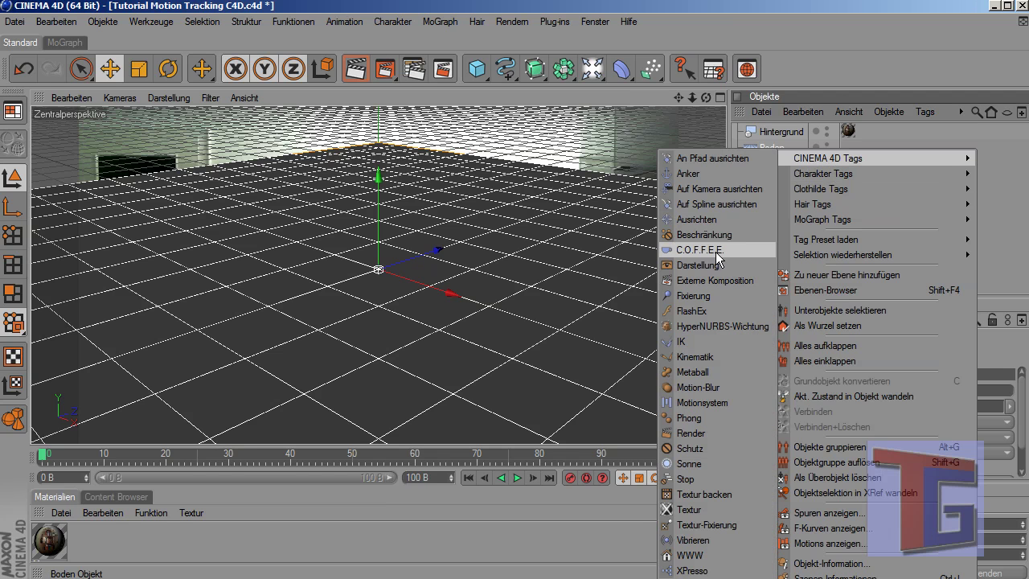
click(707, 433)
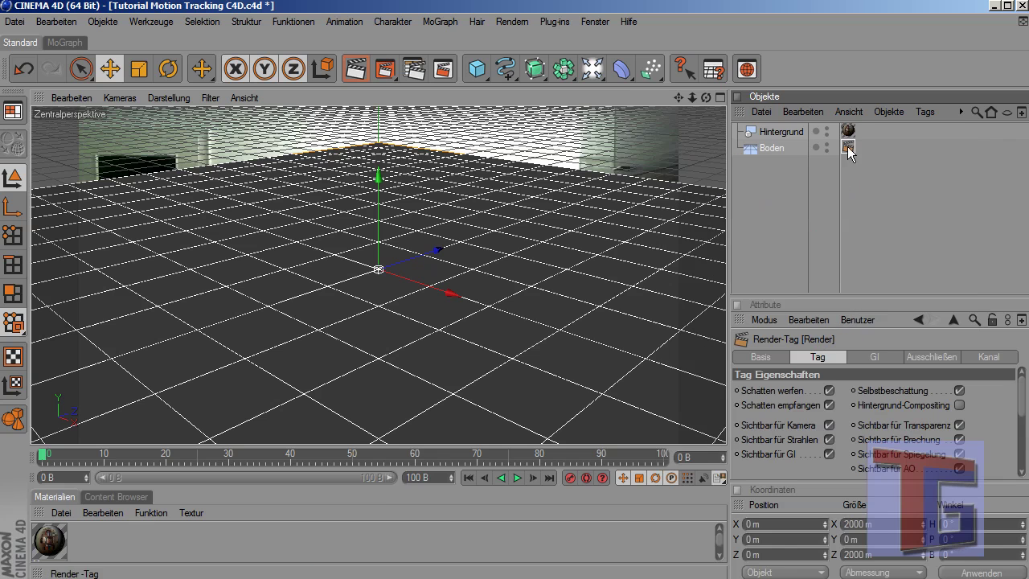
click(830, 390)
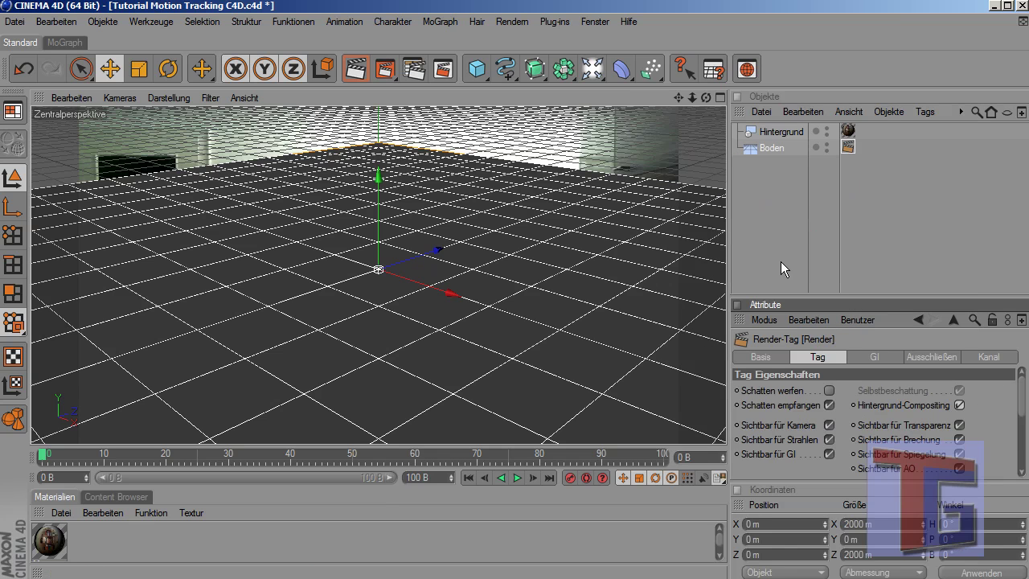
click(778, 192)
Step: Render the current view to check the floor against the video background
click(361, 193)
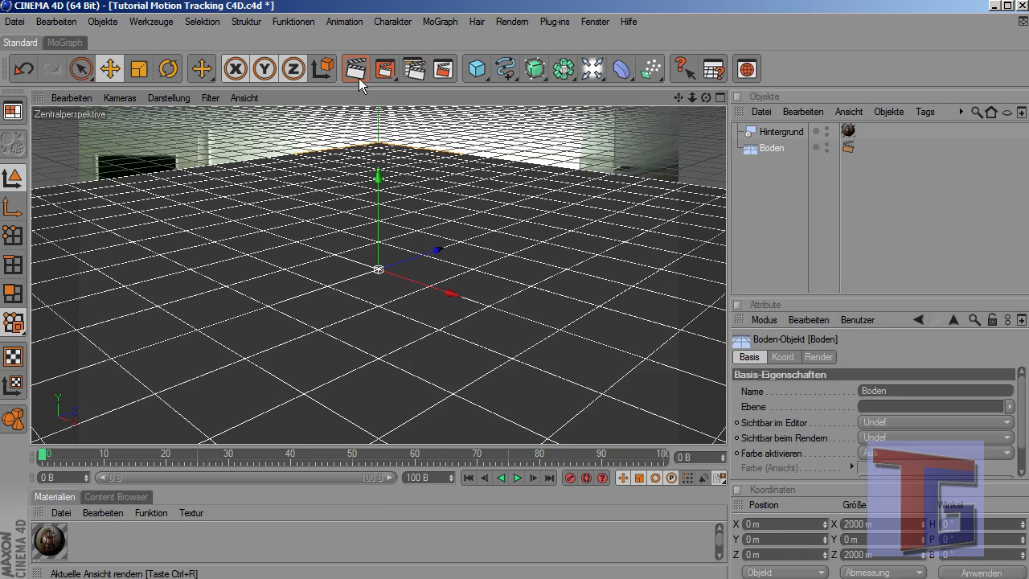
click(357, 73)
click(774, 216)
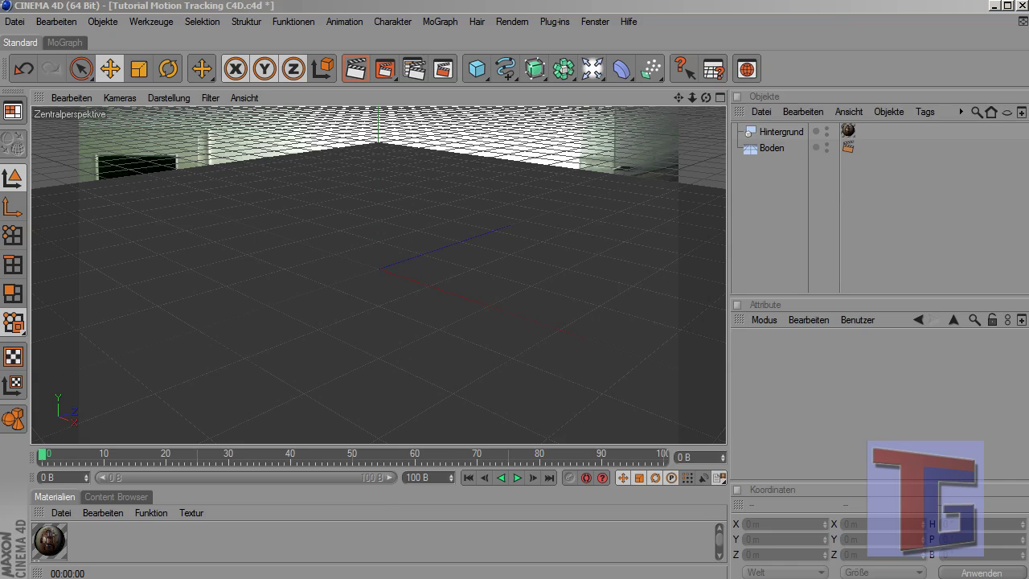
Step: Add a Kamera object to the scene
drag(678, 97, 677, 160)
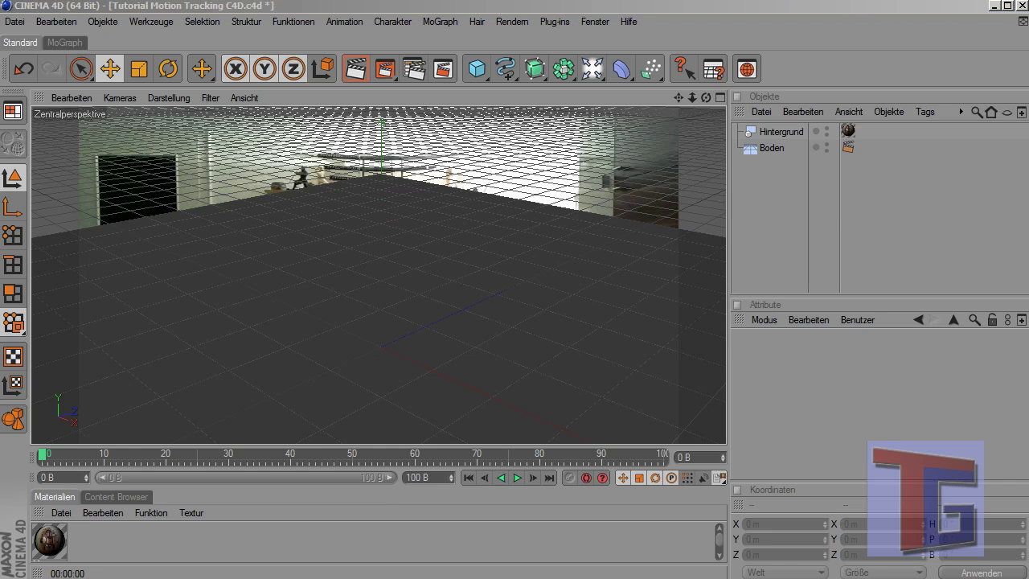
click(592, 69)
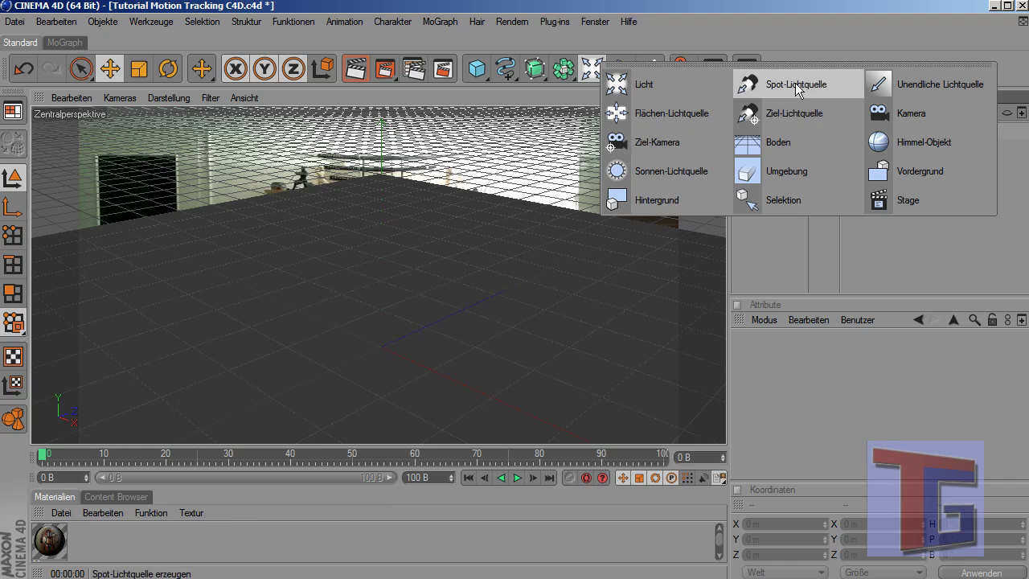
click(912, 115)
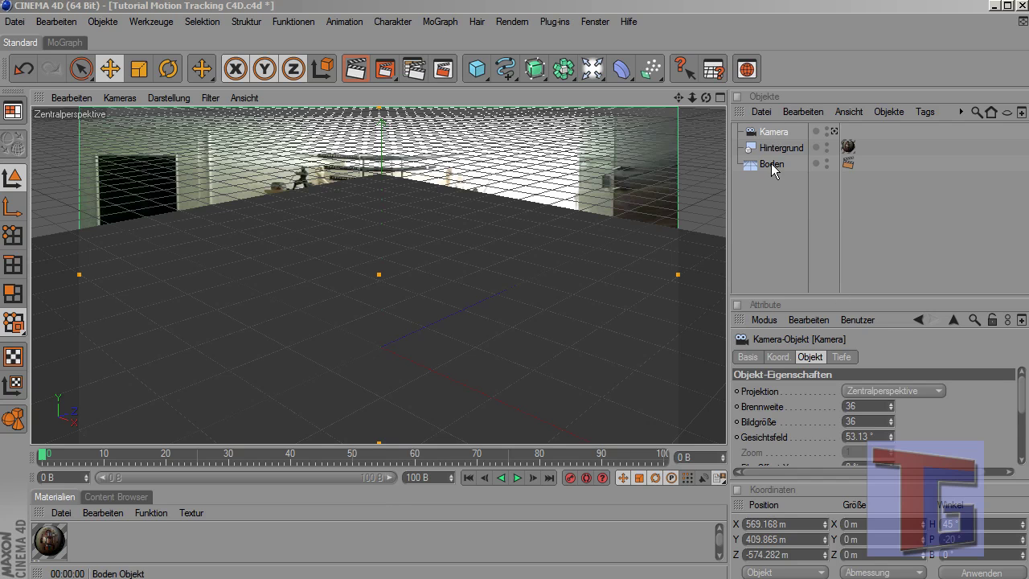
click(776, 135)
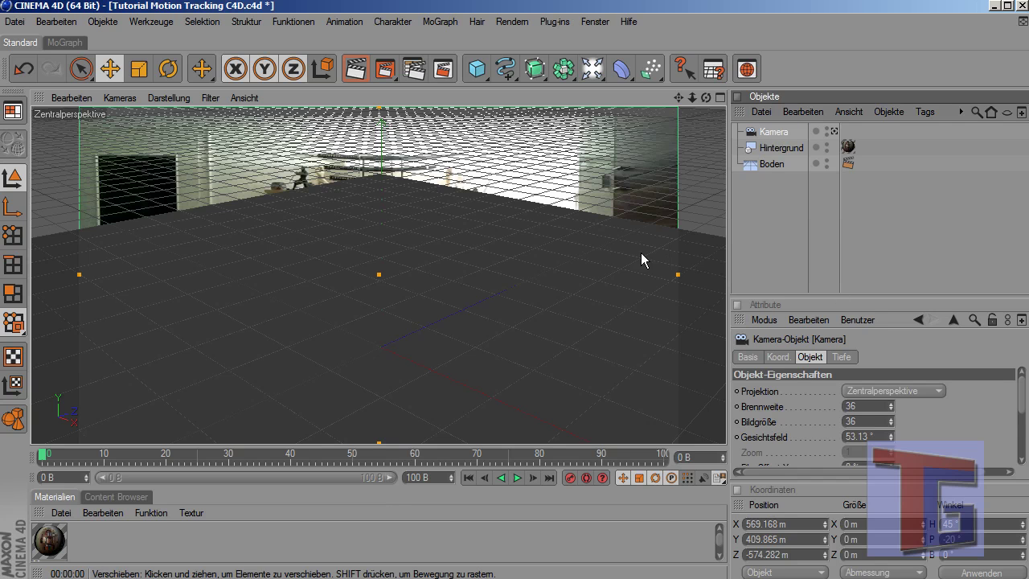
click(780, 231)
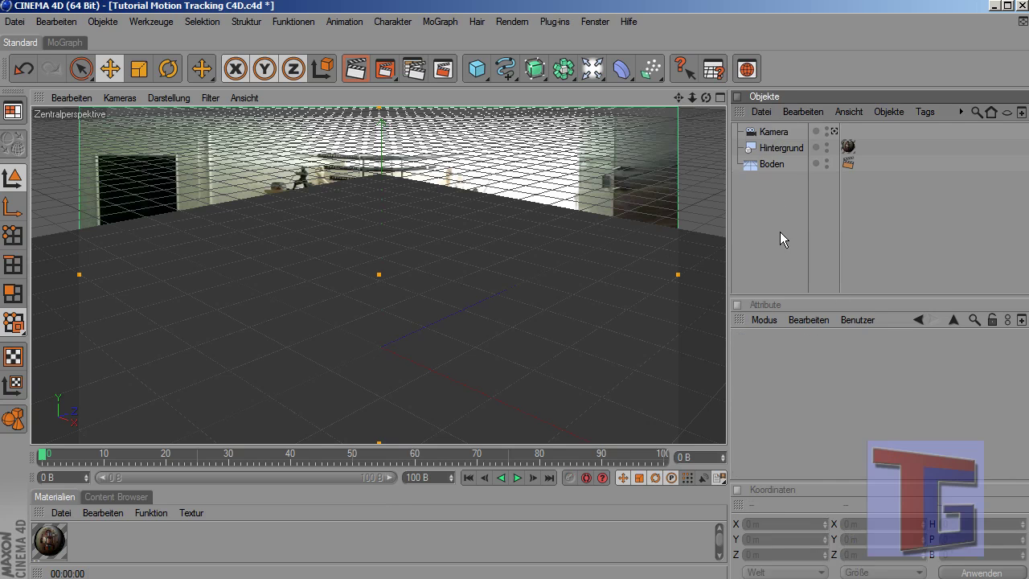
Step: Try lowering the Boden to about -357 m on Y, and undo the move
click(770, 163)
drag(381, 285, 381, 307)
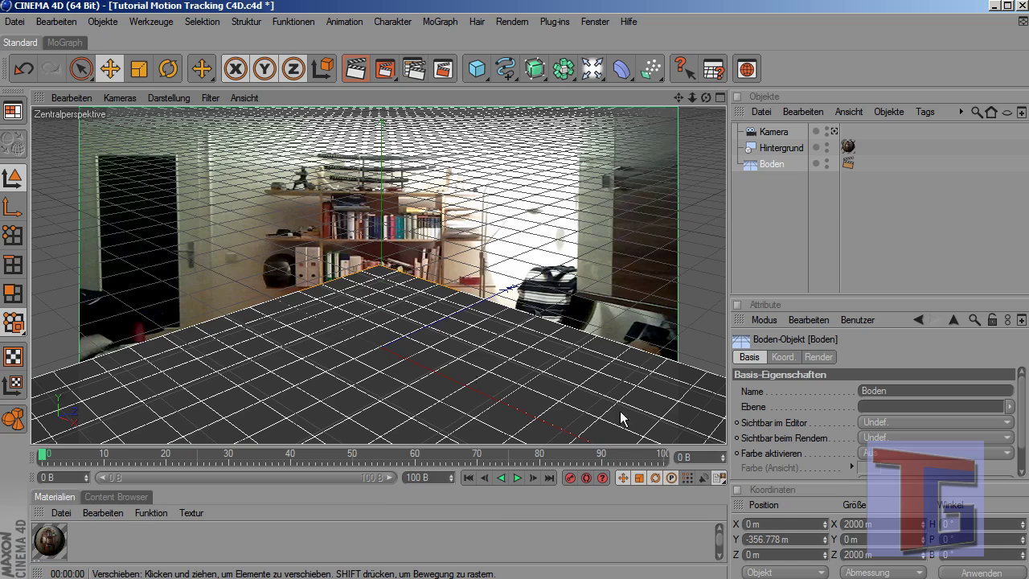
drag(707, 99, 707, 127)
click(23, 68)
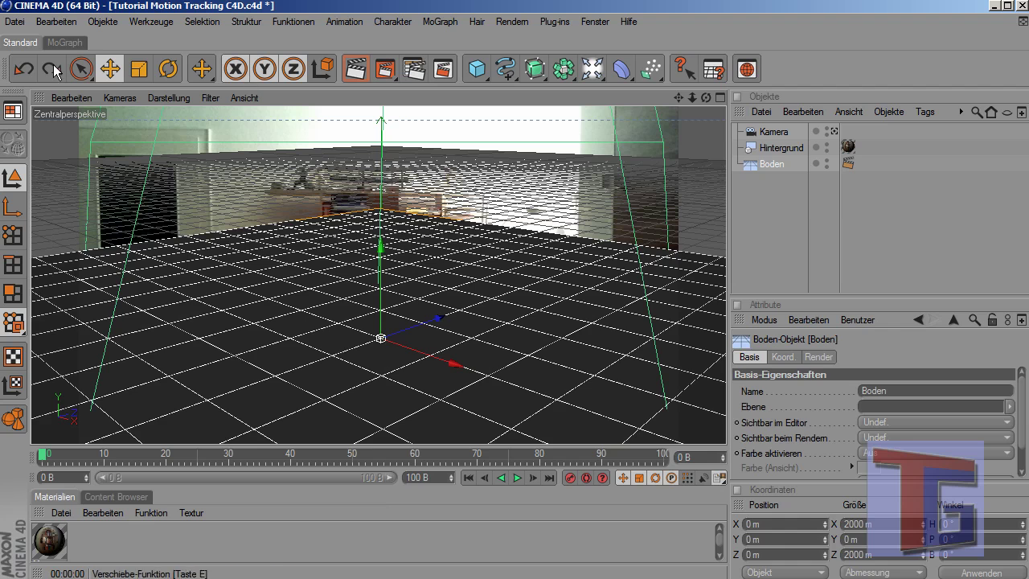
click(24, 68)
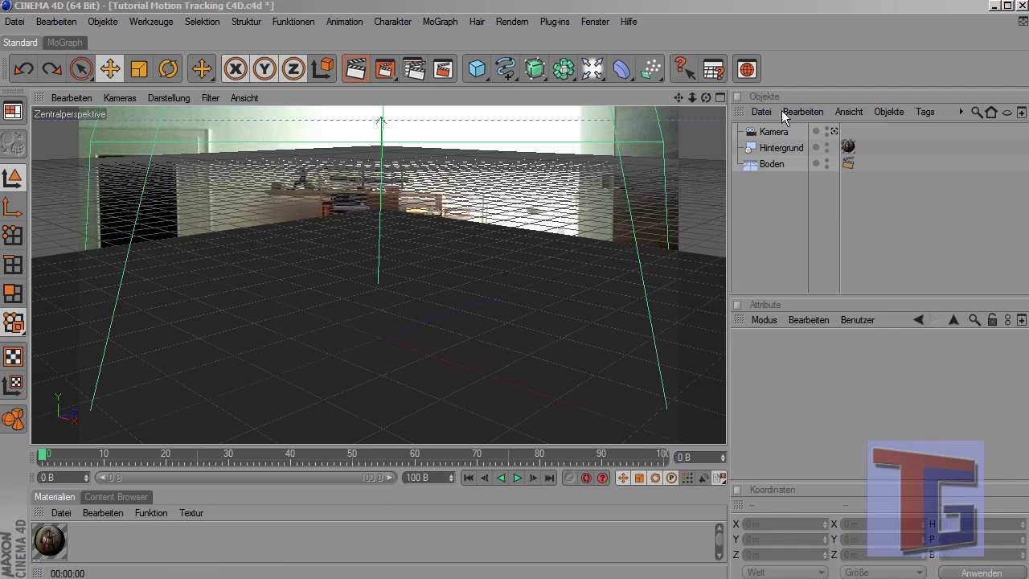
Step: Delete the Kamera object from the scene
click(775, 132)
key(Delete)
Step: Align the perspective view so that the Boden and its grid match the room's floor in the background video
click(772, 148)
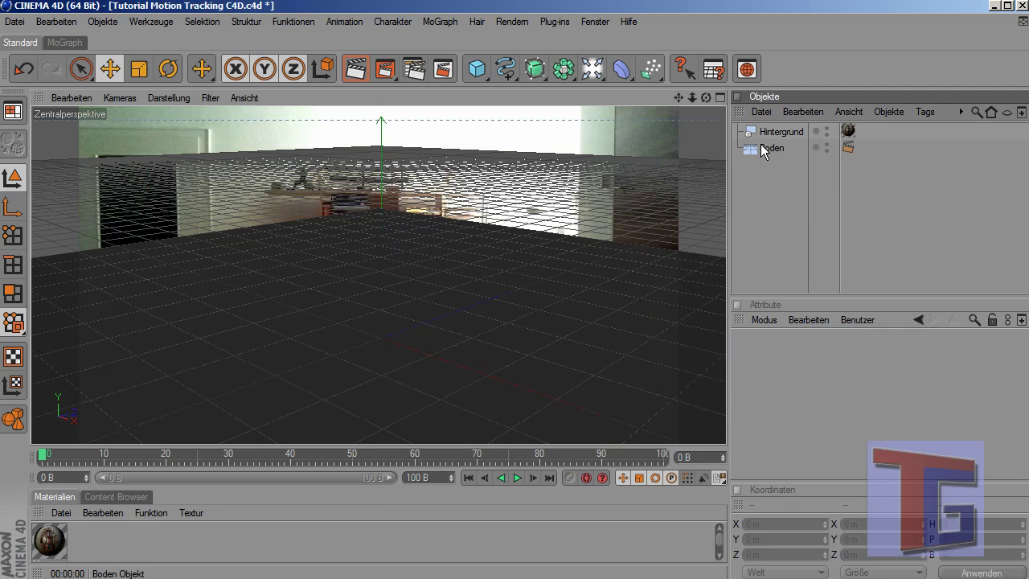
drag(687, 97, 704, 61)
drag(679, 98, 679, 154)
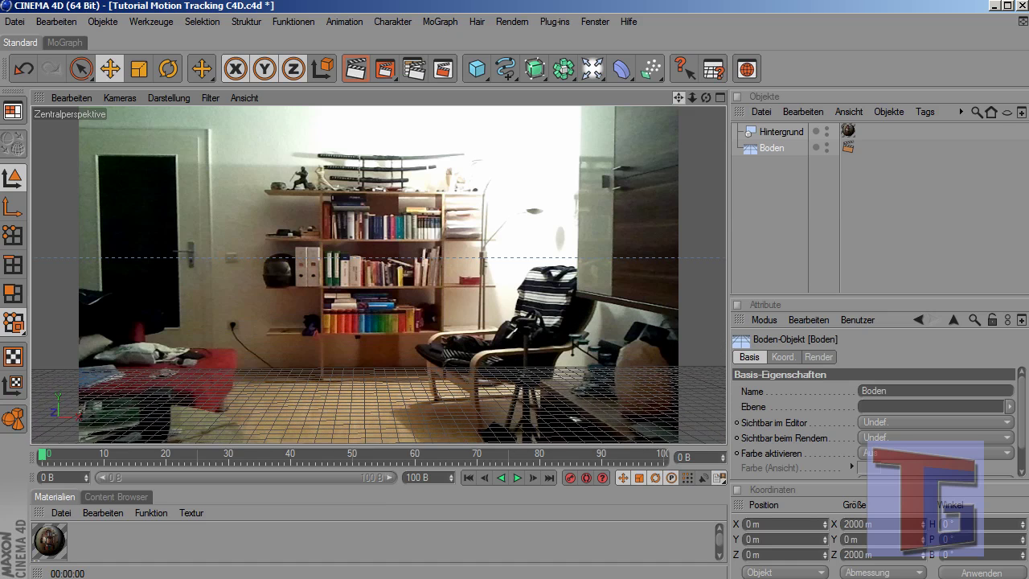
drag(679, 98, 679, 78)
scroll(542, 330, up, 1)
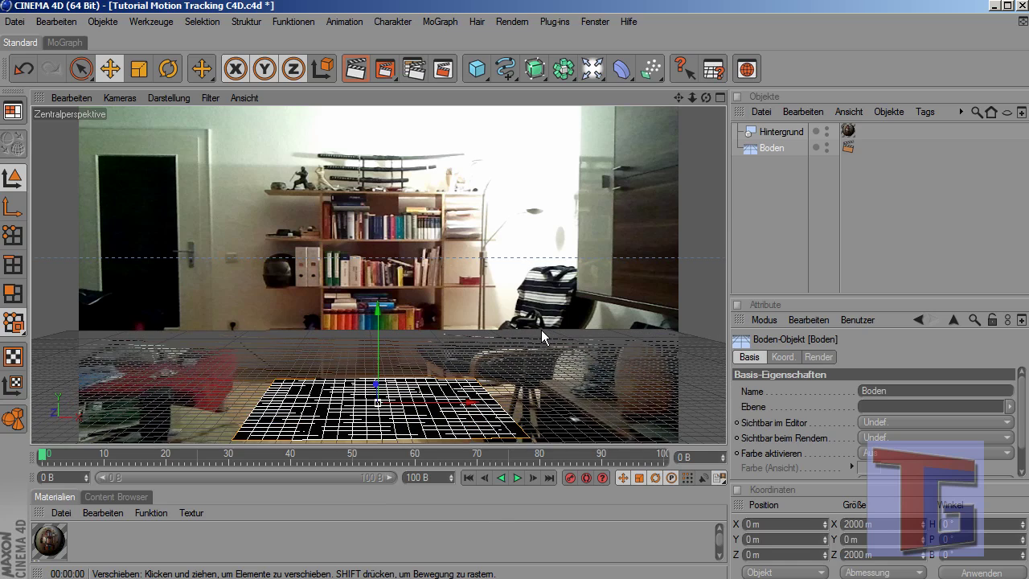
drag(308, 299, 568, 243)
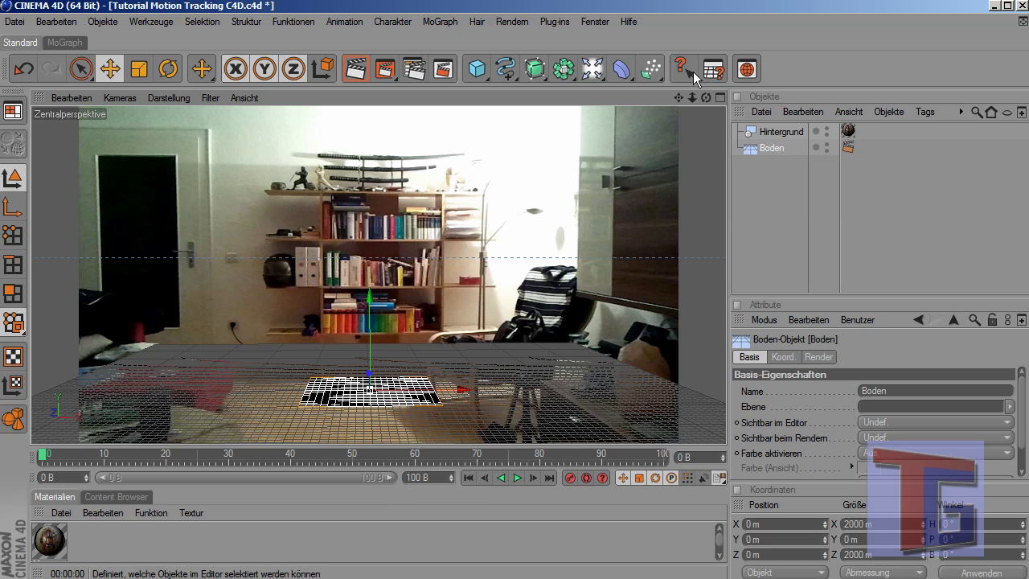
drag(705, 97, 726, 97)
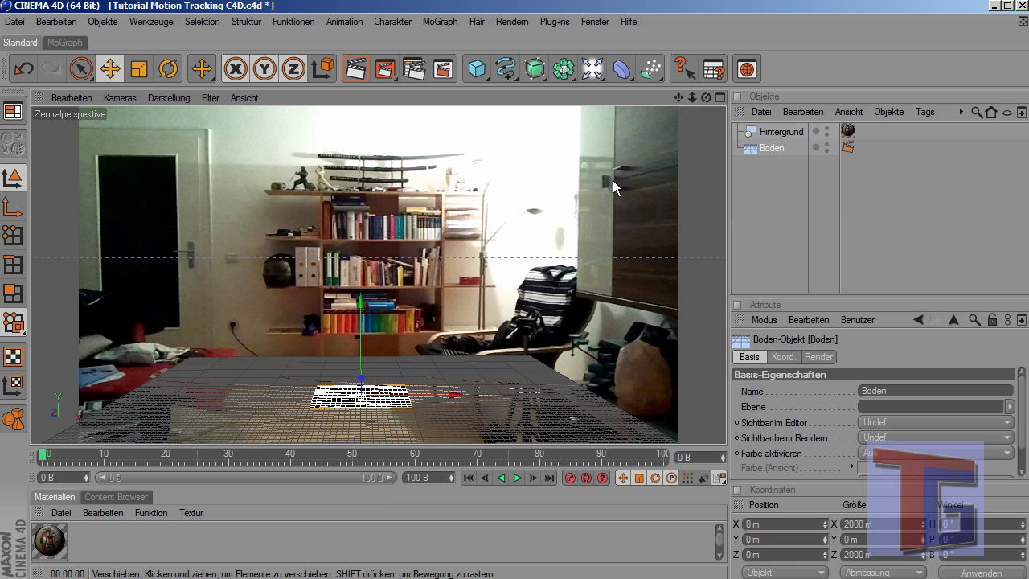
mouse_move(675, 103)
mouse_down()
mouse_move(705, 101)
mouse_move(704, 110)
mouse_move(678, 108)
mouse_up()
Step: Add a Würfel and move it back along Z to about 2059 m, undoing the accidental depth change
drag(477, 69, 515, 83)
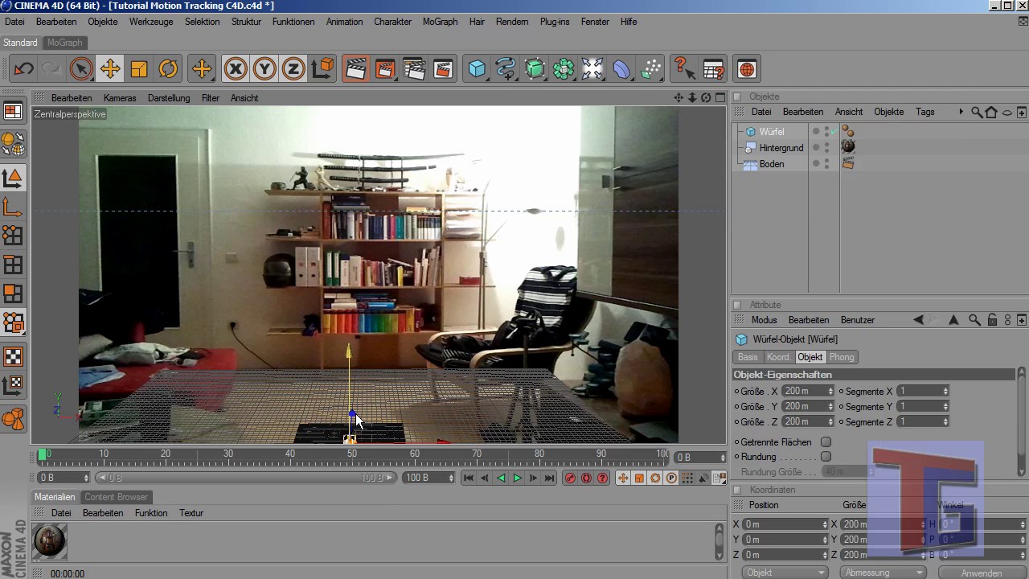
drag(354, 414, 355, 398)
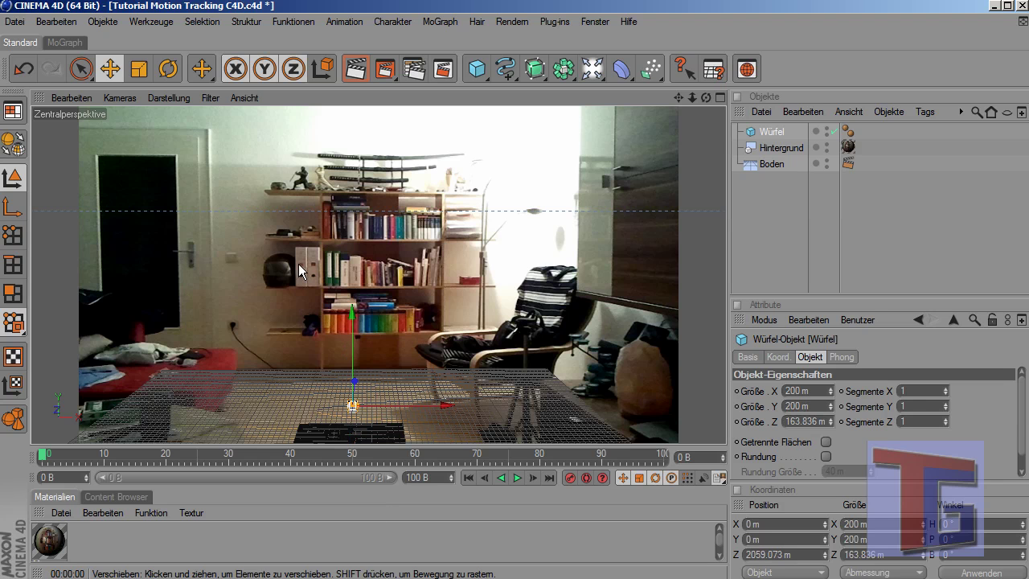
click(24, 69)
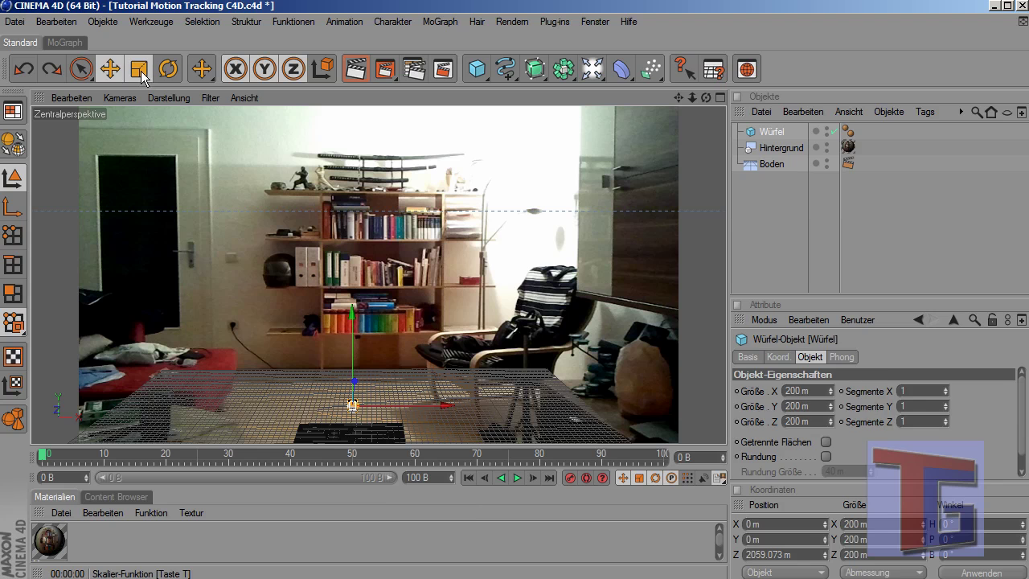
Step: Scale the Würfel up uniformly to about 1009 m and raise it to about 321 m on Y
click(138, 68)
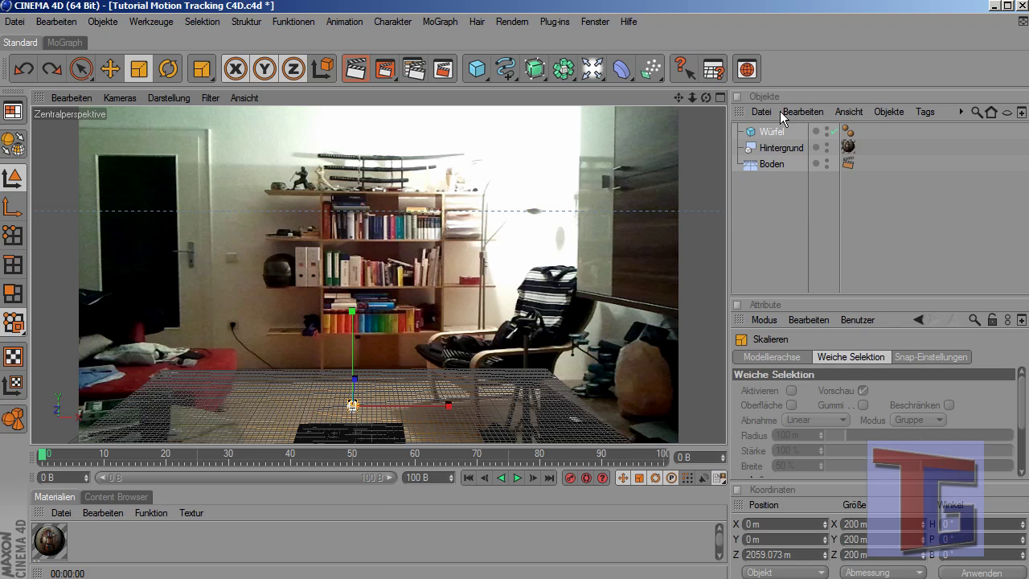
drag(352, 404, 359, 348)
click(110, 68)
Step: Render the current view to check the Würfel on the floor over the background
click(494, 338)
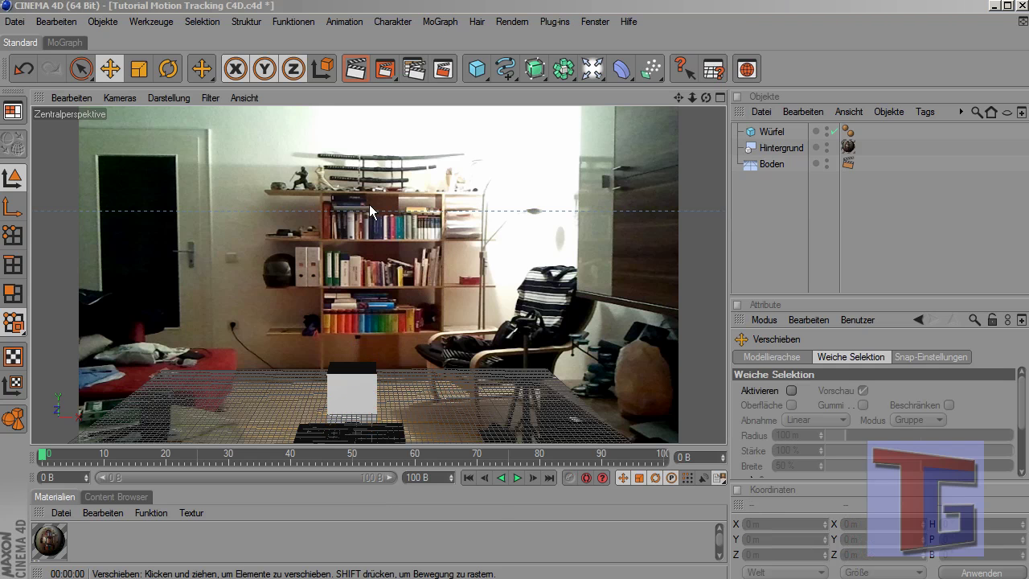
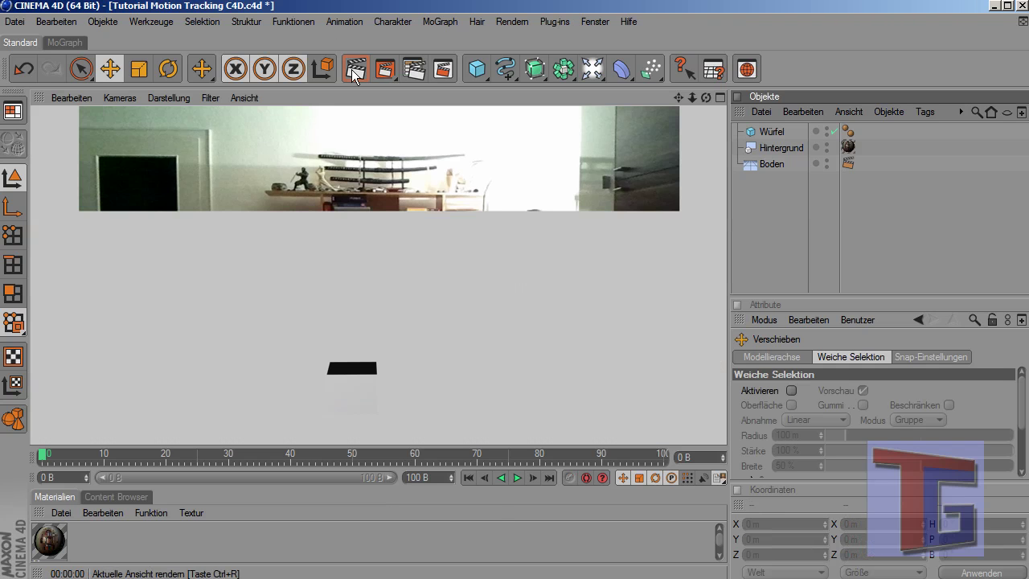
click(759, 205)
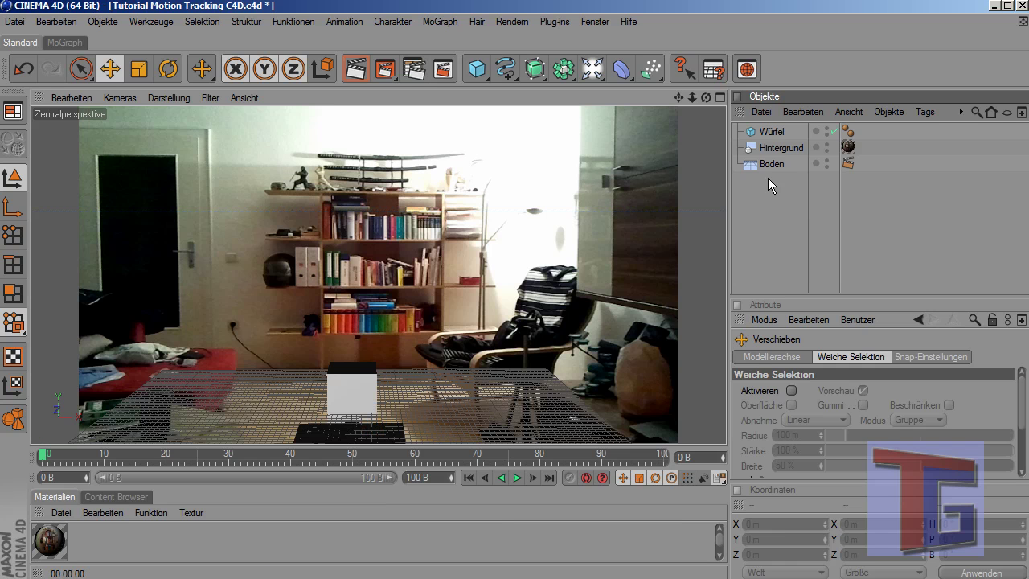
Step: Make the Boden a child of the Hintergrund and test-render the view
drag(768, 165, 778, 153)
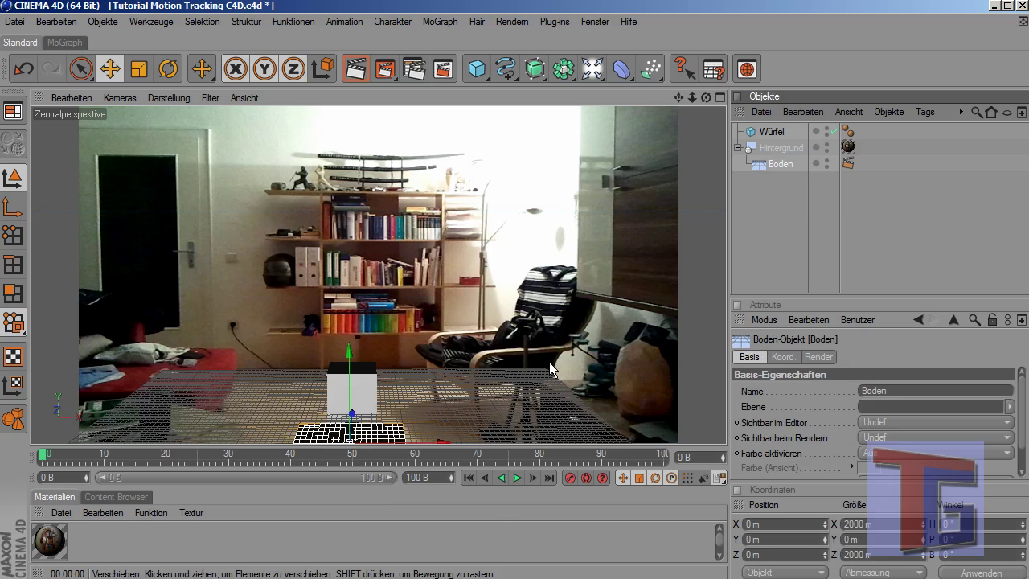
click(356, 71)
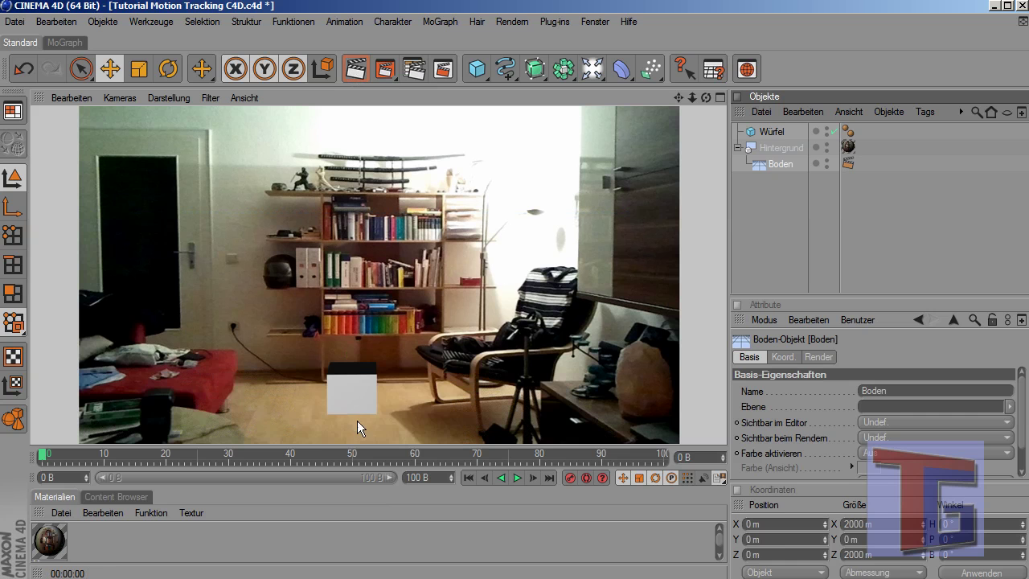
click(766, 229)
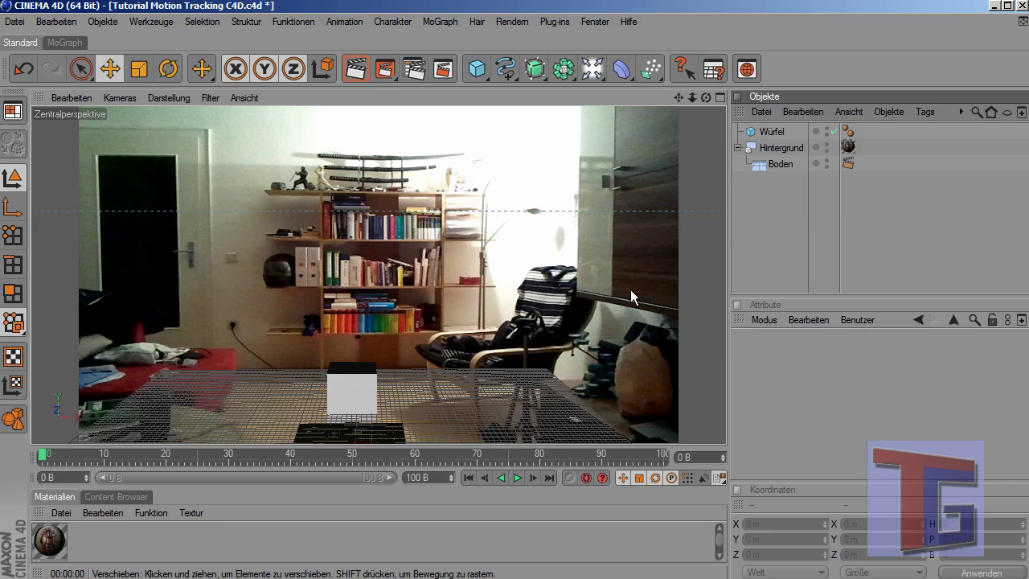
Step: Move the Würfel to about -390 m on X and reduce its height to about 867 m
click(381, 387)
mouse_move(399, 391)
mouse_down()
mouse_move(370, 391)
mouse_move(402, 394)
mouse_up()
drag(336, 364, 336, 374)
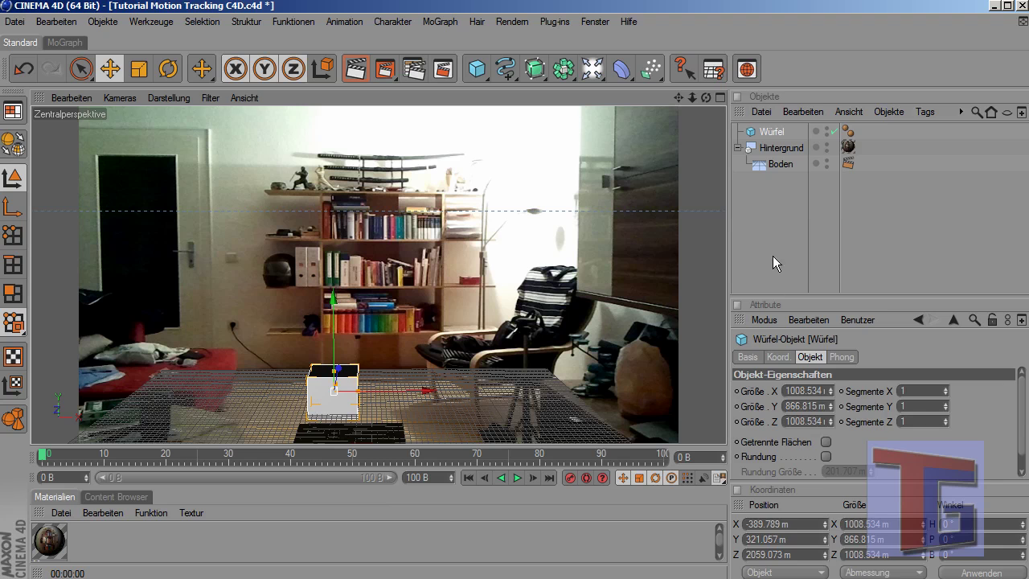
click(737, 245)
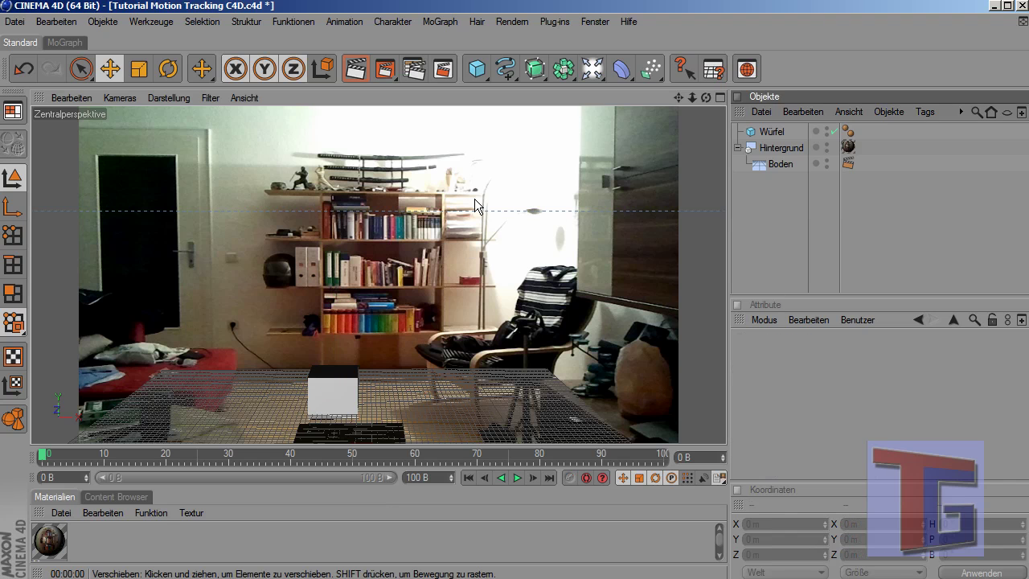
Step: Add a Licht and move it to about 2566 m on X and 4411 m on Y
click(592, 68)
click(652, 93)
drag(391, 449, 534, 447)
drag(496, 406, 527, 237)
Step: Move the Licht behind the Würfel to about 4121 m on Z, working in the top view
middle_click(509, 251)
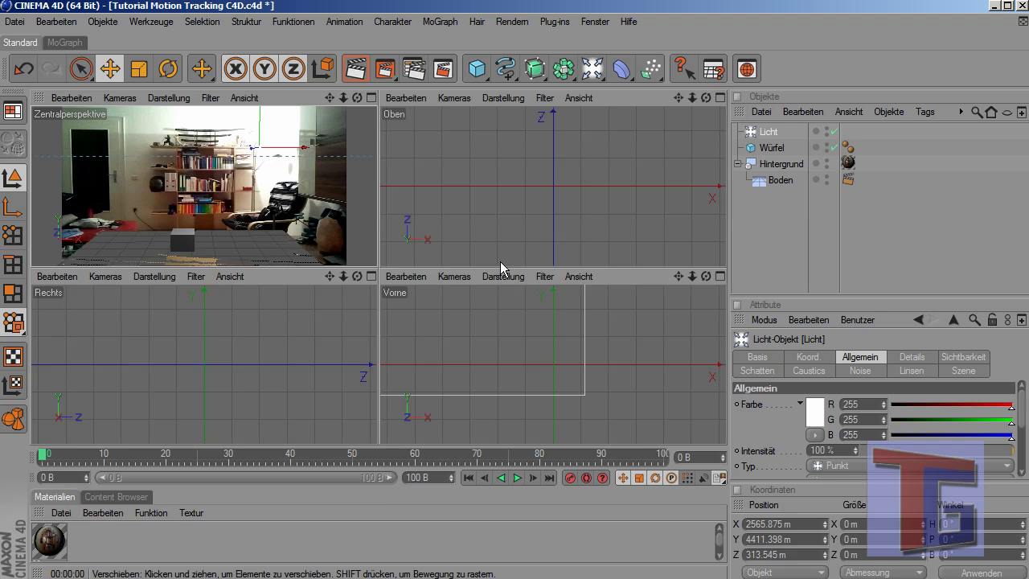
scroll(498, 193, down, 5)
scroll(502, 202, down, 5)
scroll(494, 218, down, 4)
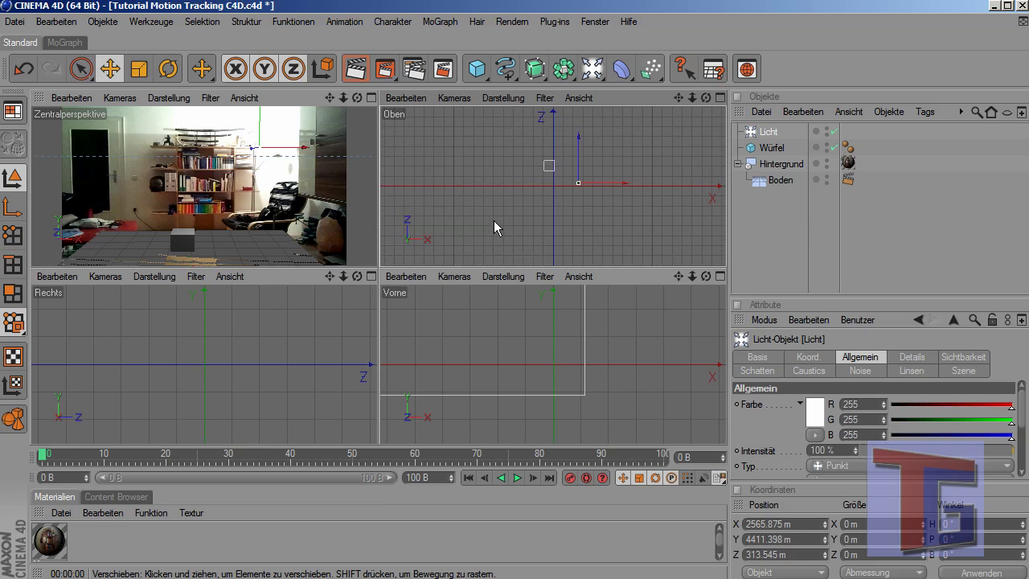
scroll(530, 193, up, 1)
drag(578, 155, 580, 117)
middle_click(230, 197)
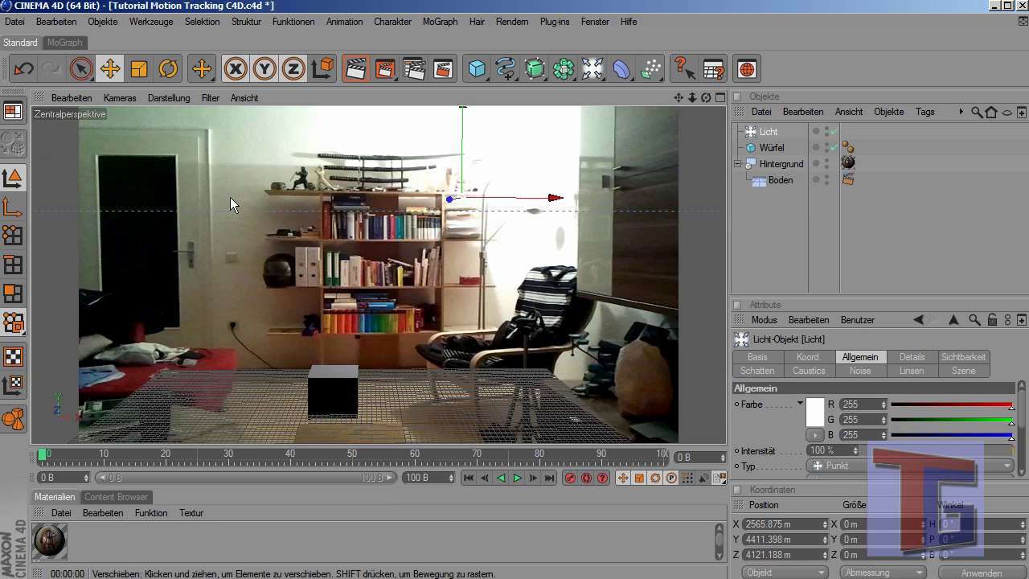
Step: Set the Licht's Schatten to Shad.-Maps (Weich)
click(765, 133)
scroll(862, 454, down, 3)
click(840, 434)
click(840, 465)
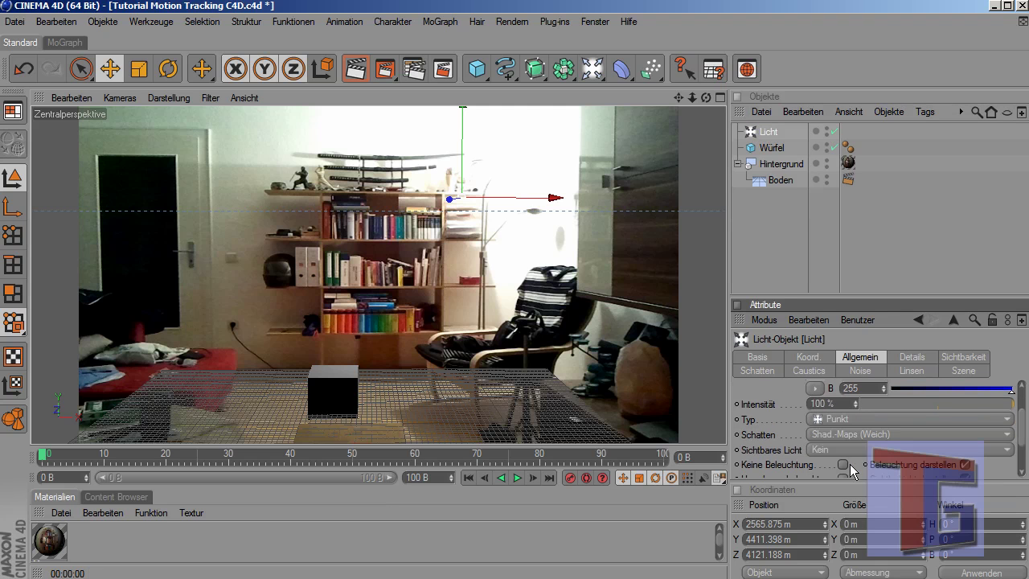
Step: Render the perspective view to check the Würfel's shadow and save the project
click(355, 70)
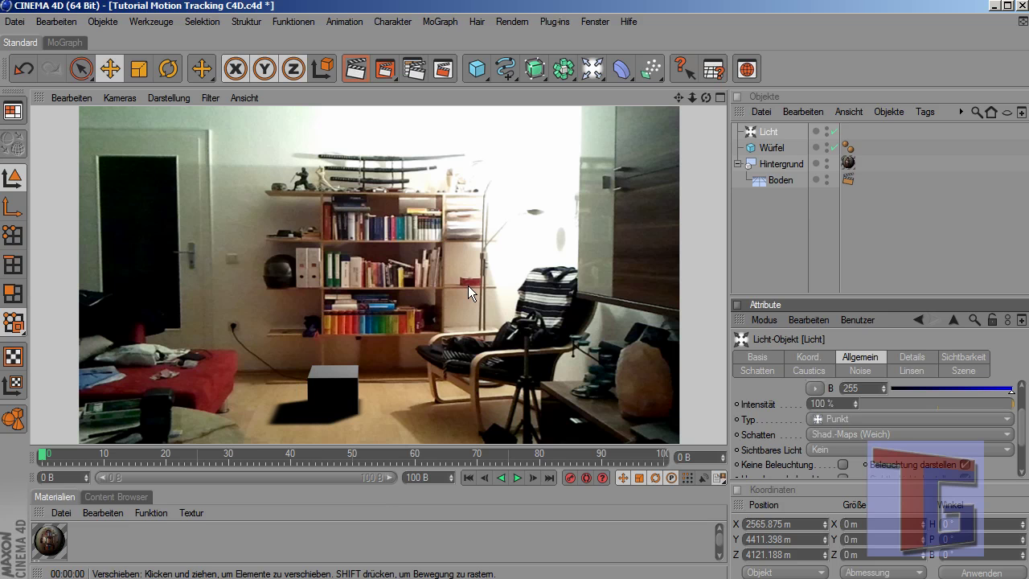
click(764, 239)
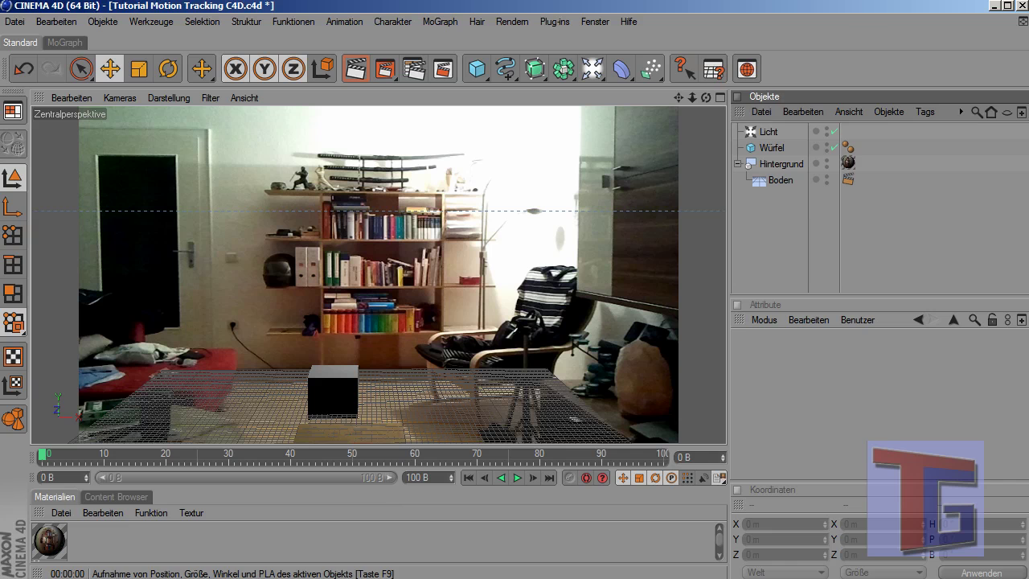
click(15, 22)
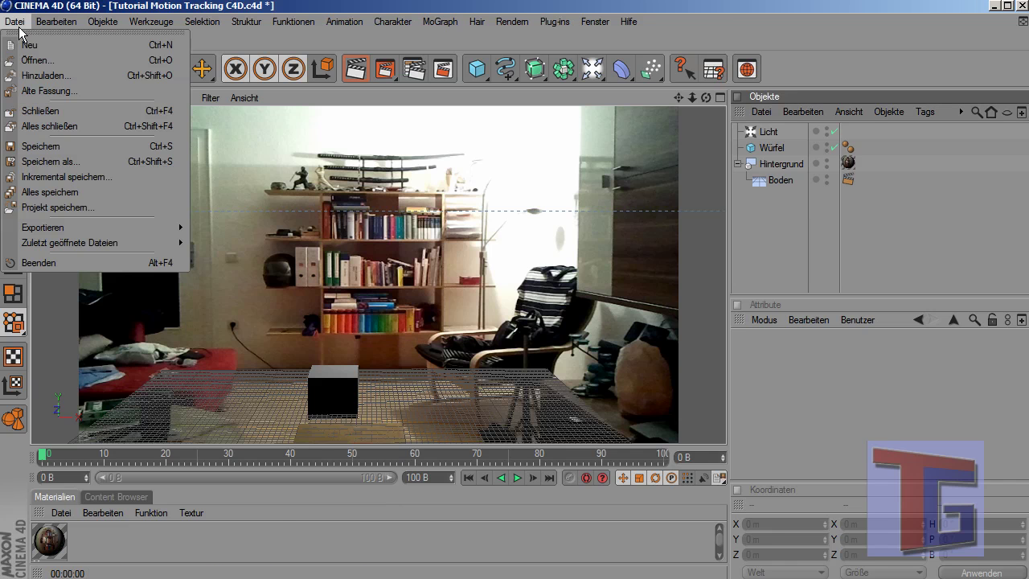
click(61, 148)
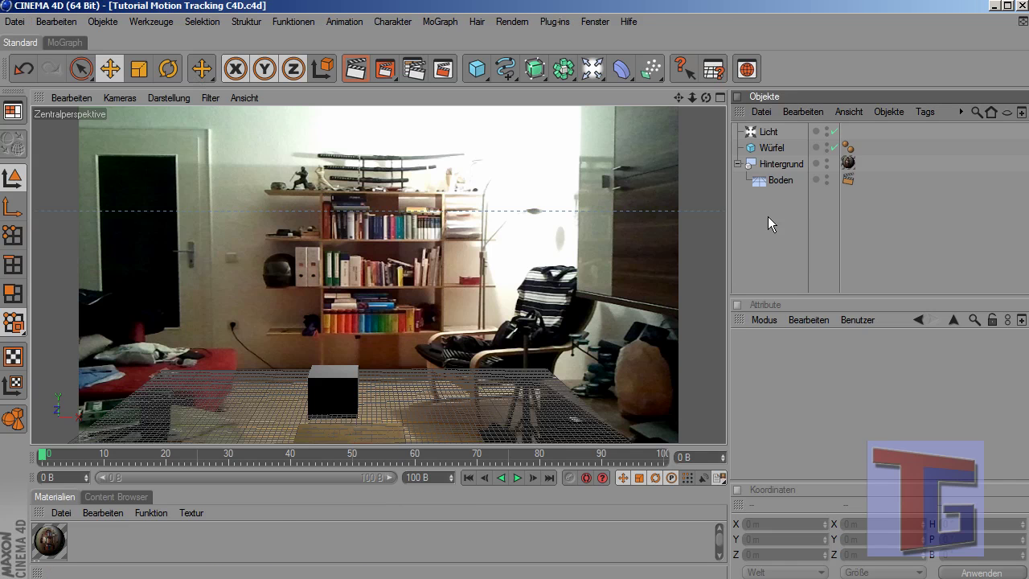
drag(593, 69, 925, 120)
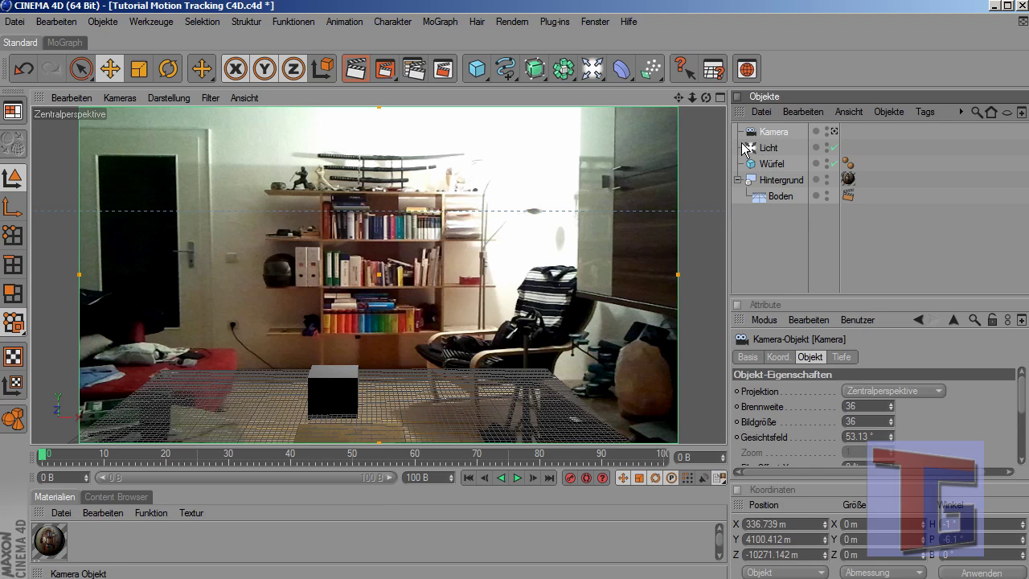
click(554, 22)
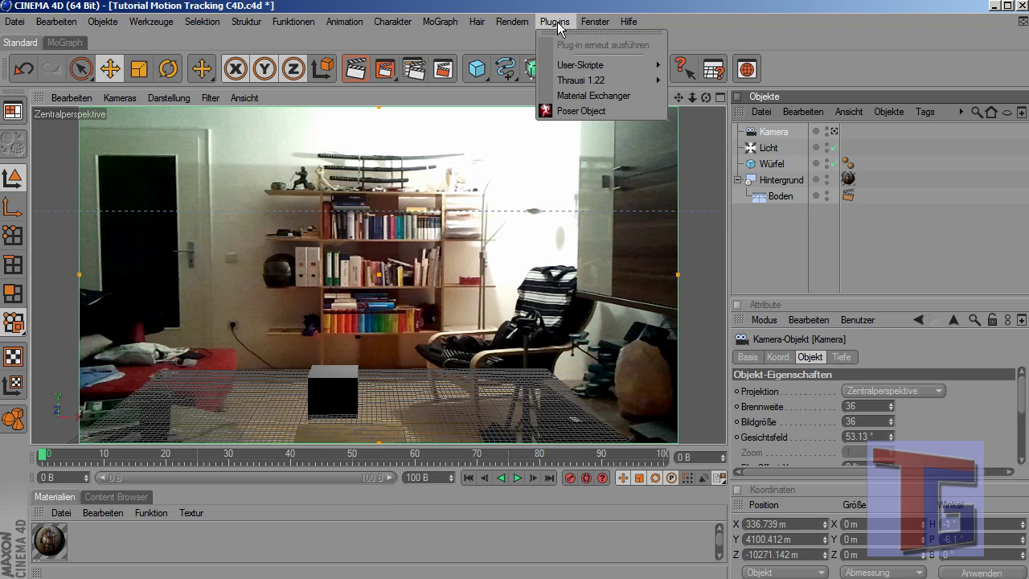
mouse_move(579, 72)
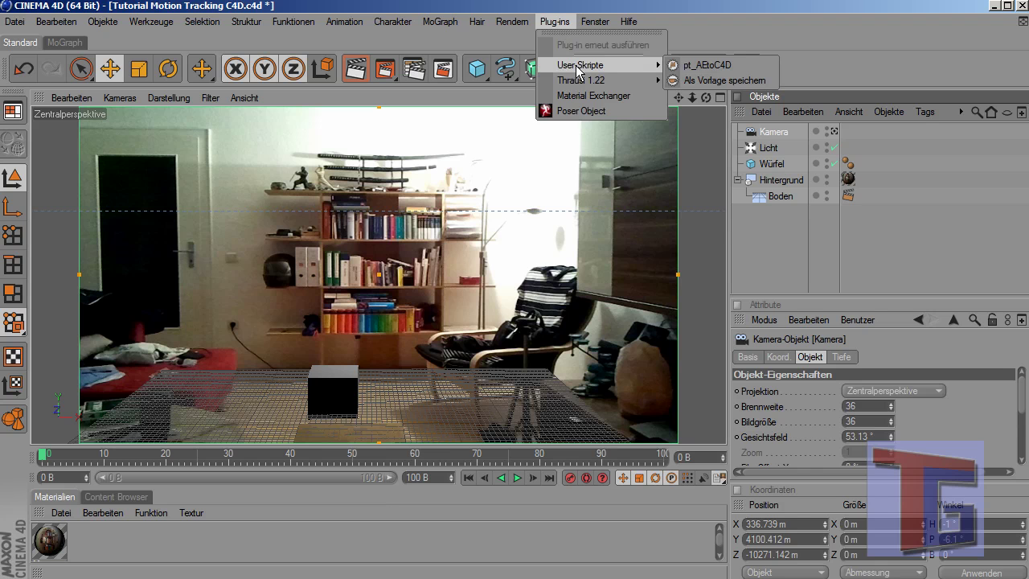
click(714, 69)
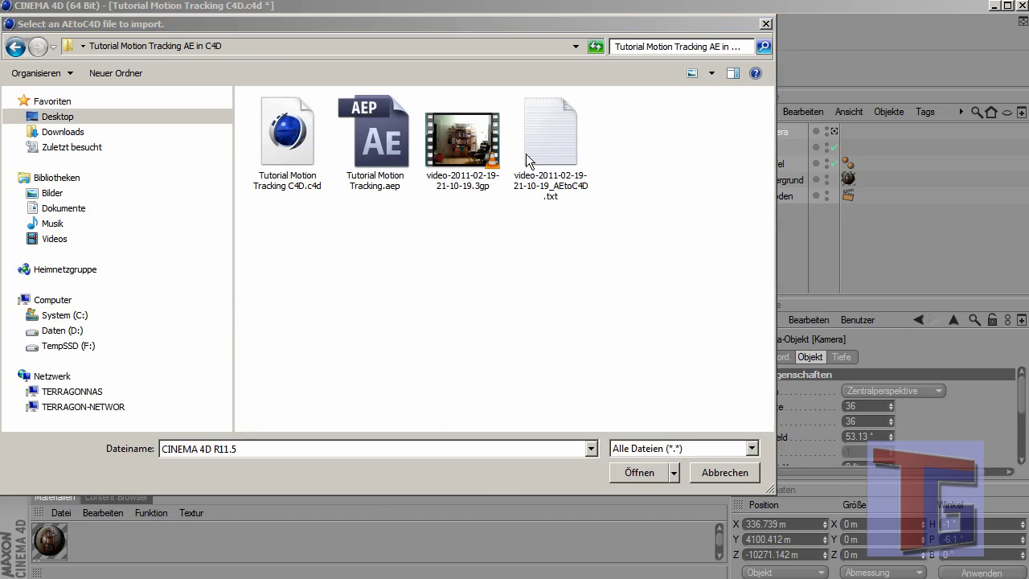
click(554, 147)
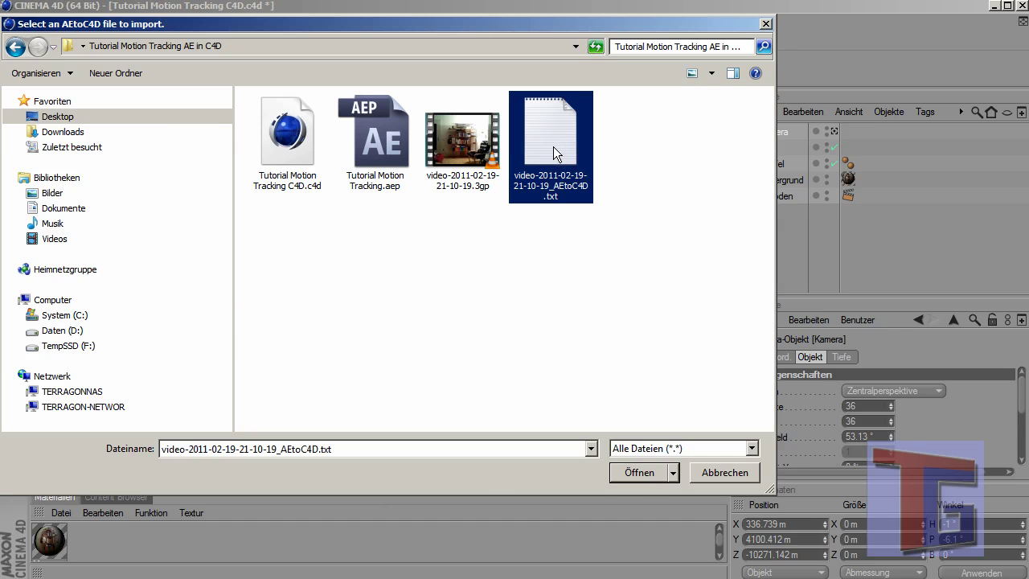
click(637, 473)
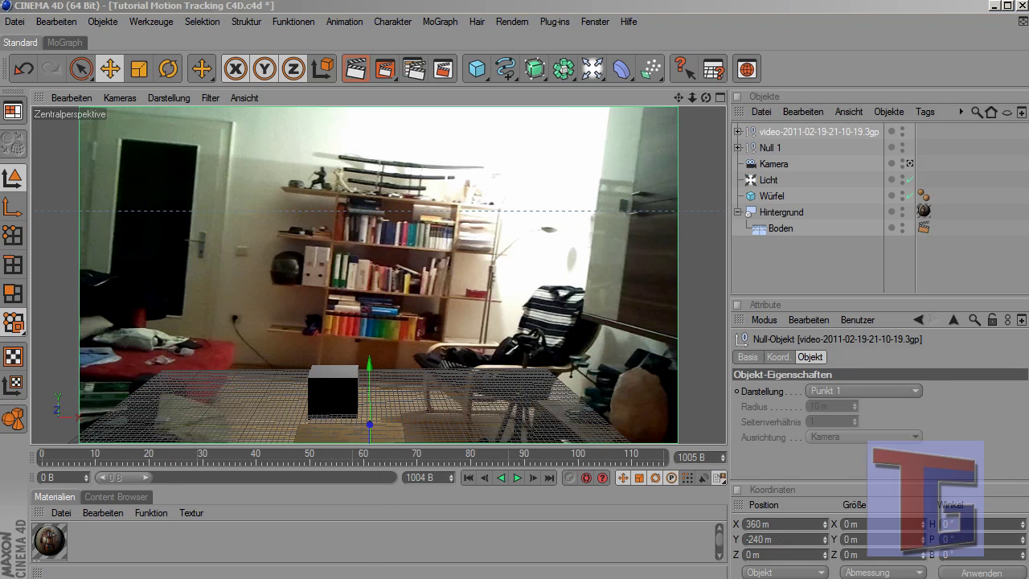
Step: Return to the first frame and extend the visible timeline range to the full 1004 frames
click(467, 478)
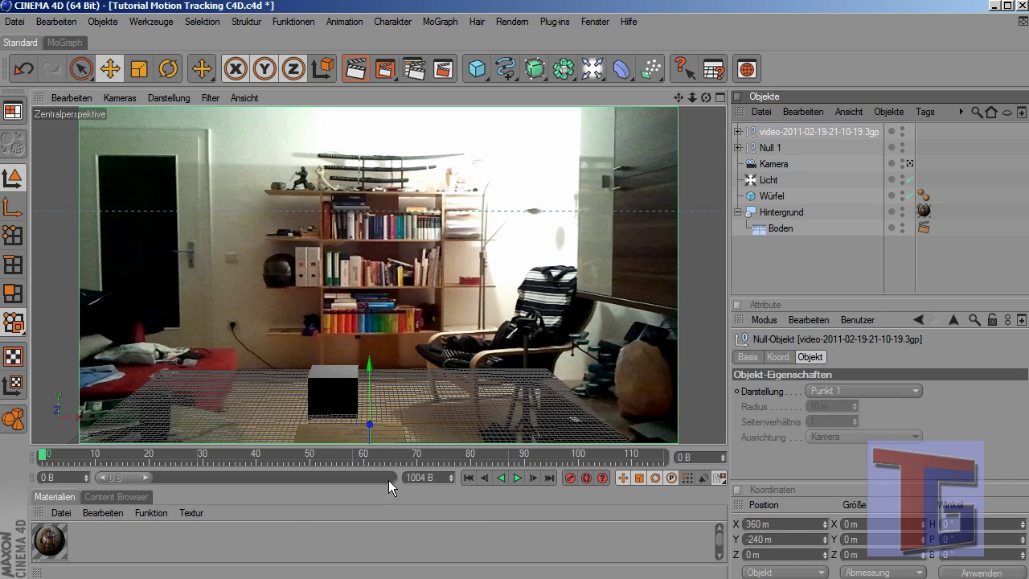
double_click(435, 478)
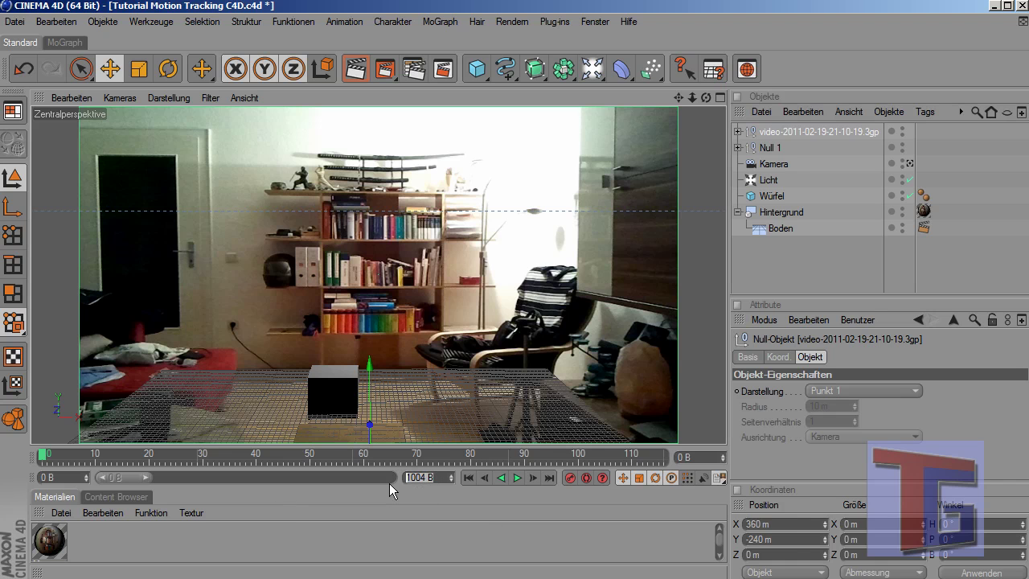
drag(145, 479, 403, 478)
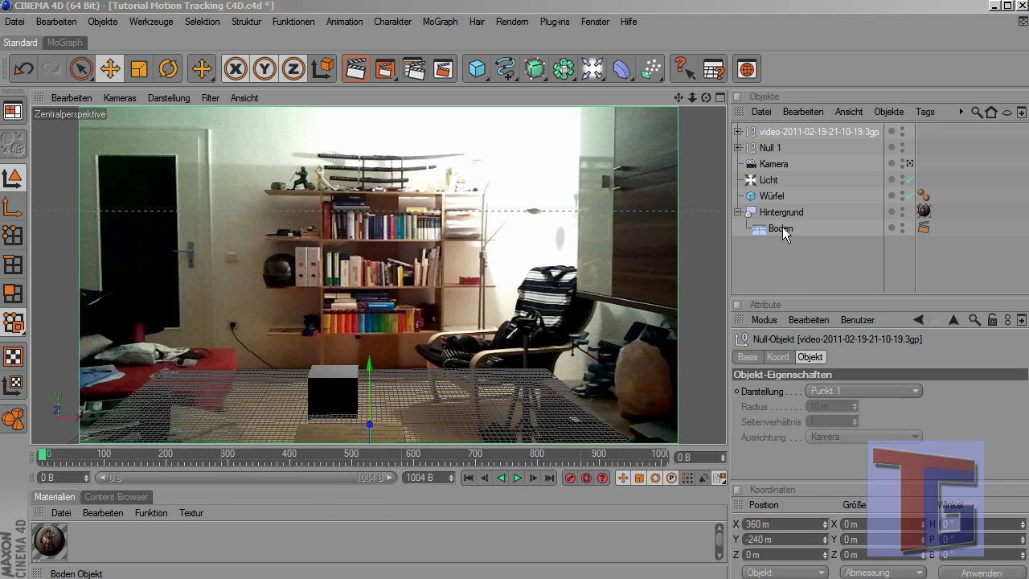
Step: Rename the imported parent Null 1 as Position and its child null as Rotation
click(738, 132)
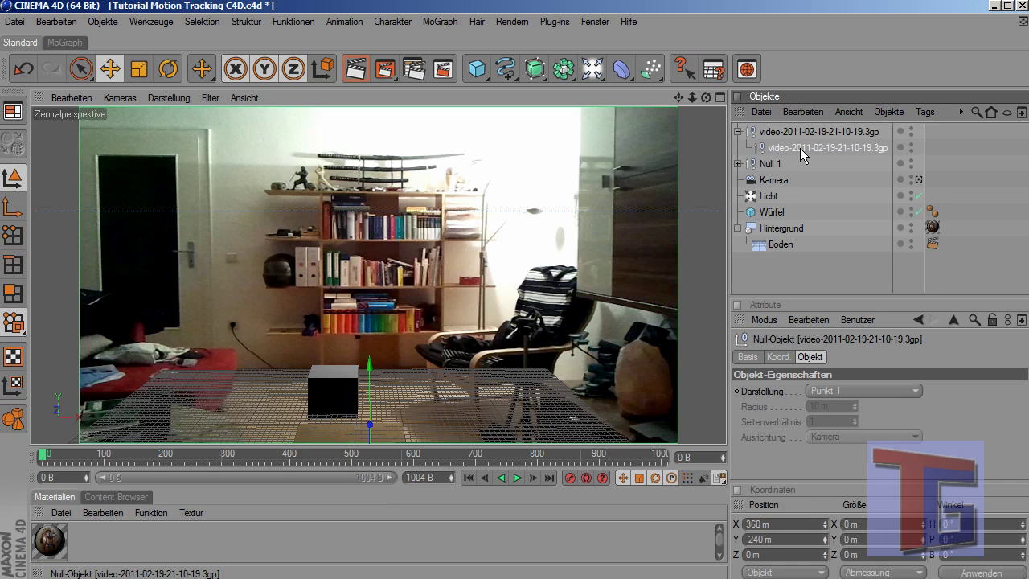
click(737, 132)
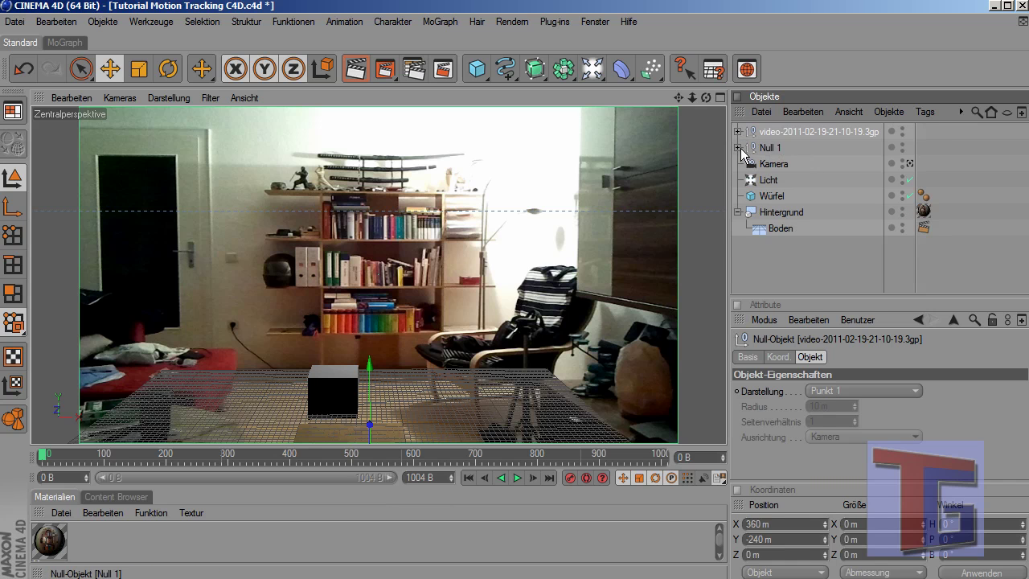
click(738, 148)
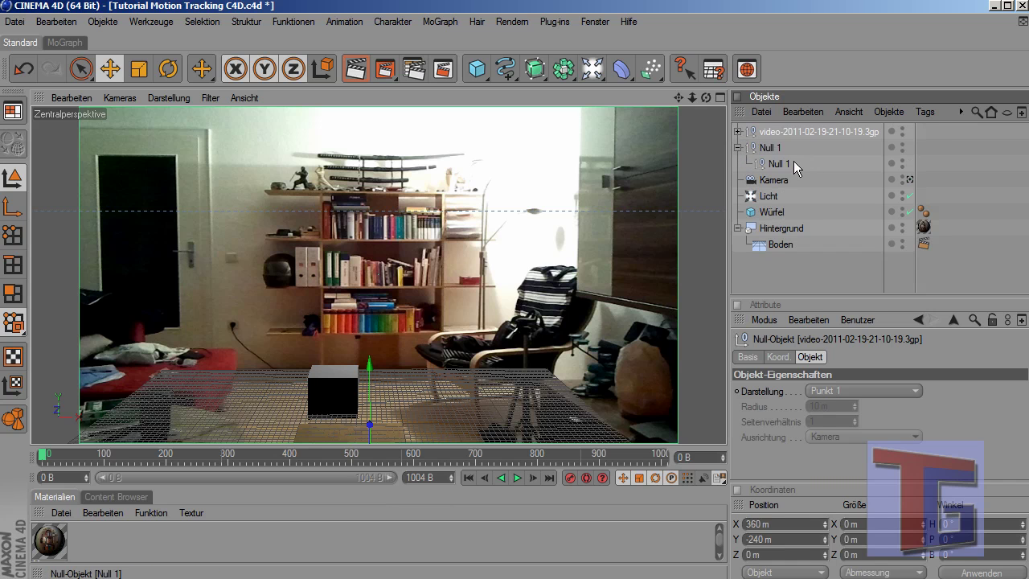
click(779, 164)
click(770, 148)
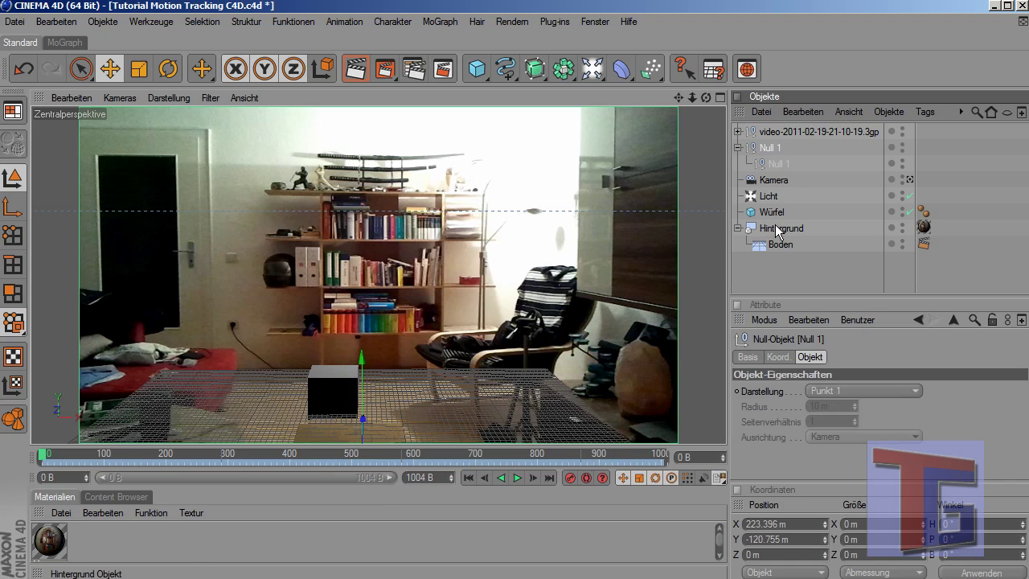
double_click(771, 150)
text(Position)
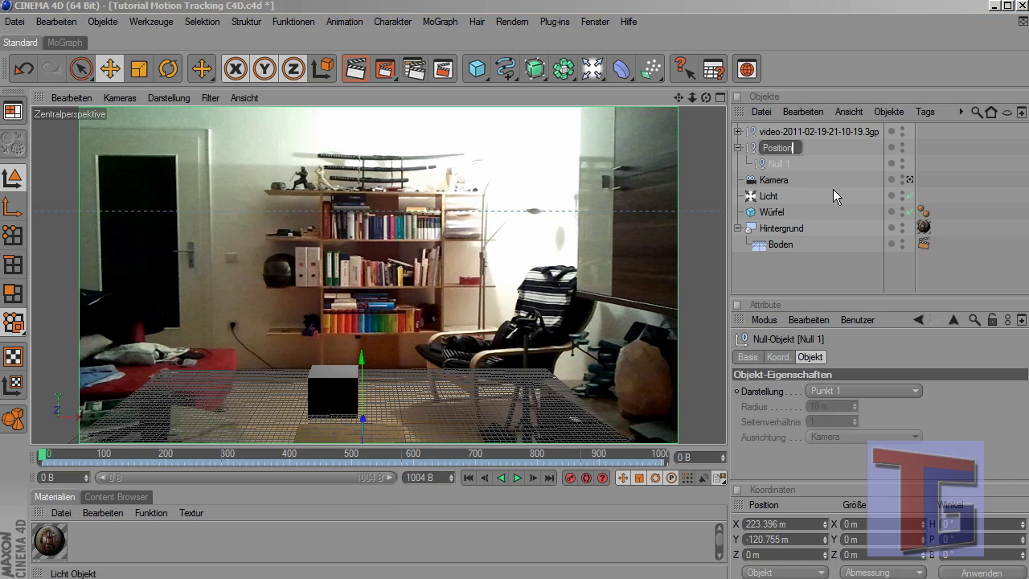
key(Return)
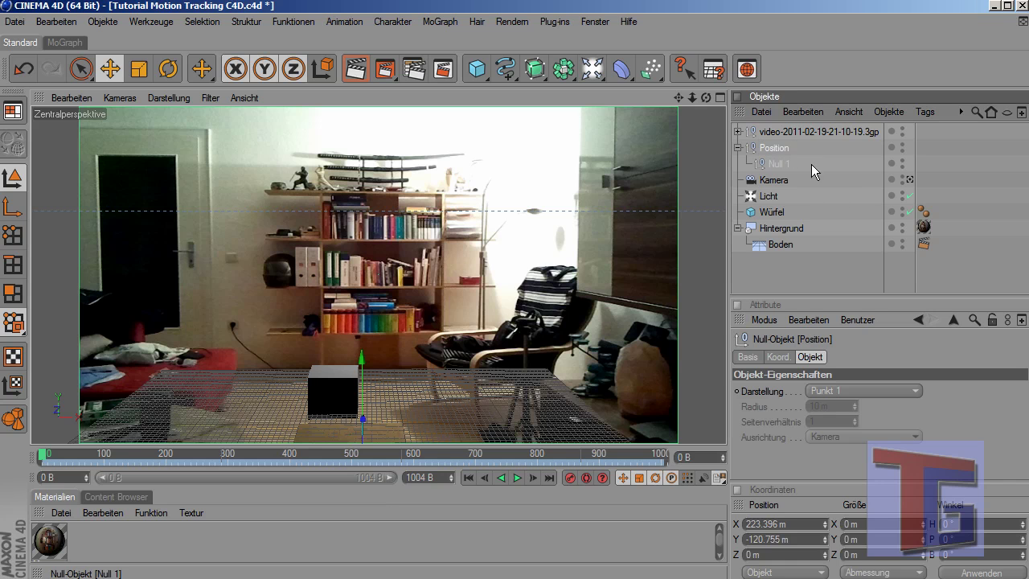
double_click(781, 161)
text(Rotation)
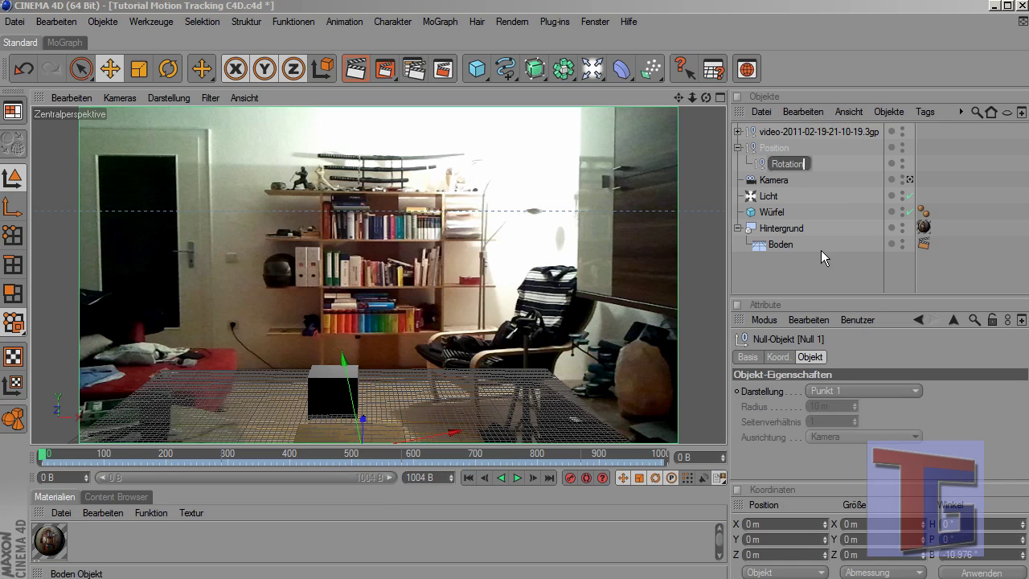
key(Return)
Step: Make the Kamera a child of the Rotation null inside Position
click(777, 151)
click(778, 159)
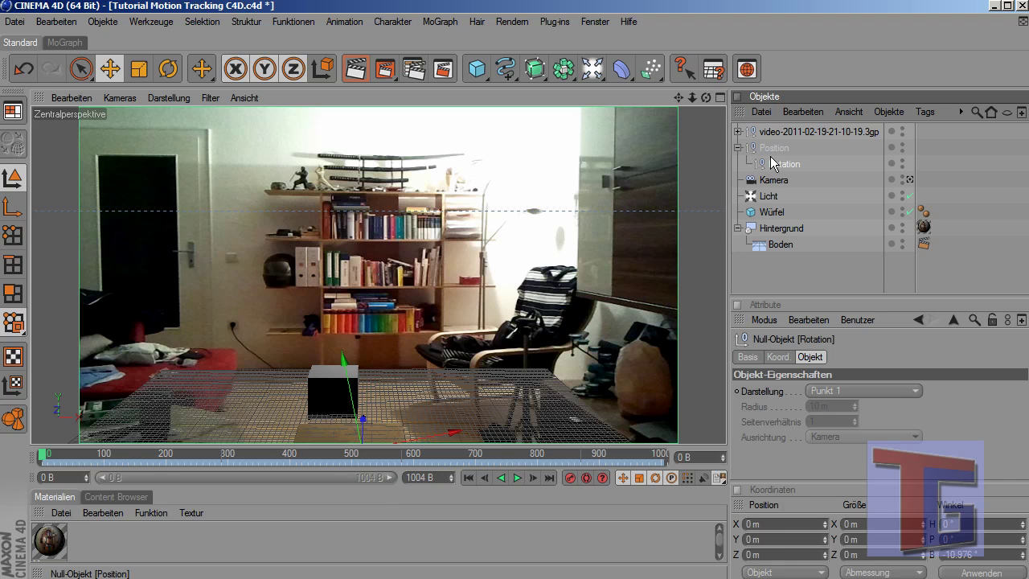
click(770, 185)
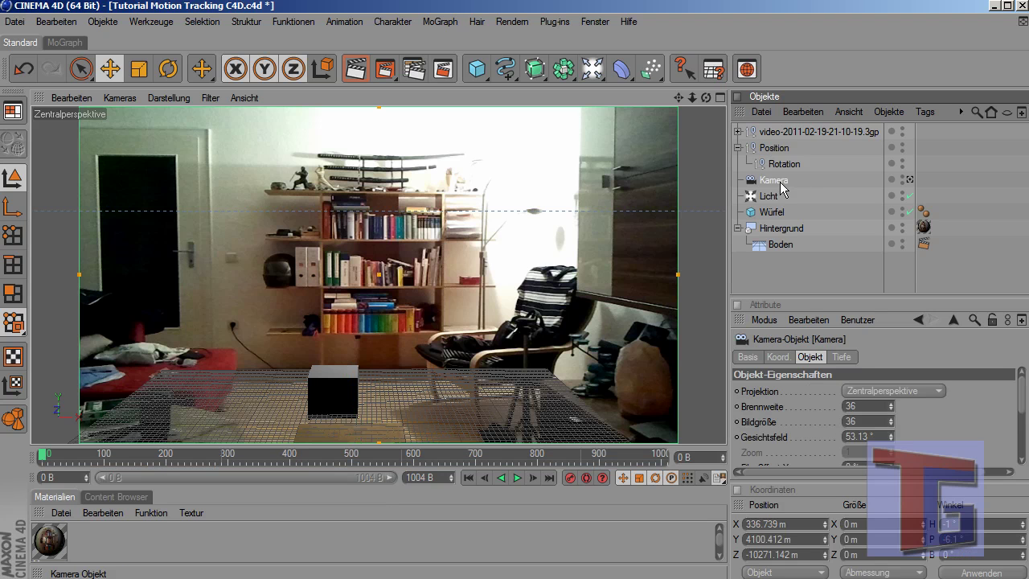
drag(768, 189, 792, 169)
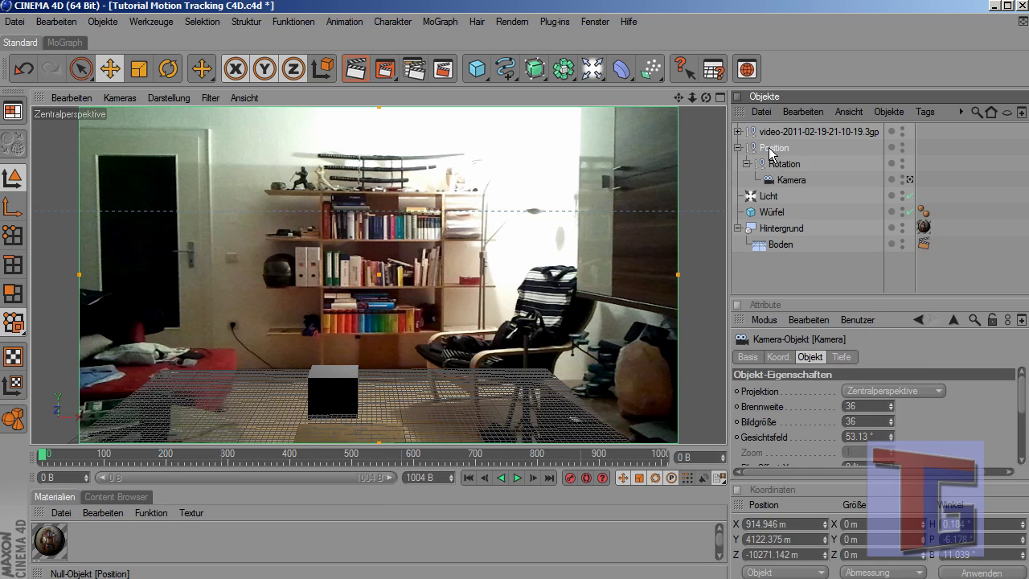
click(782, 166)
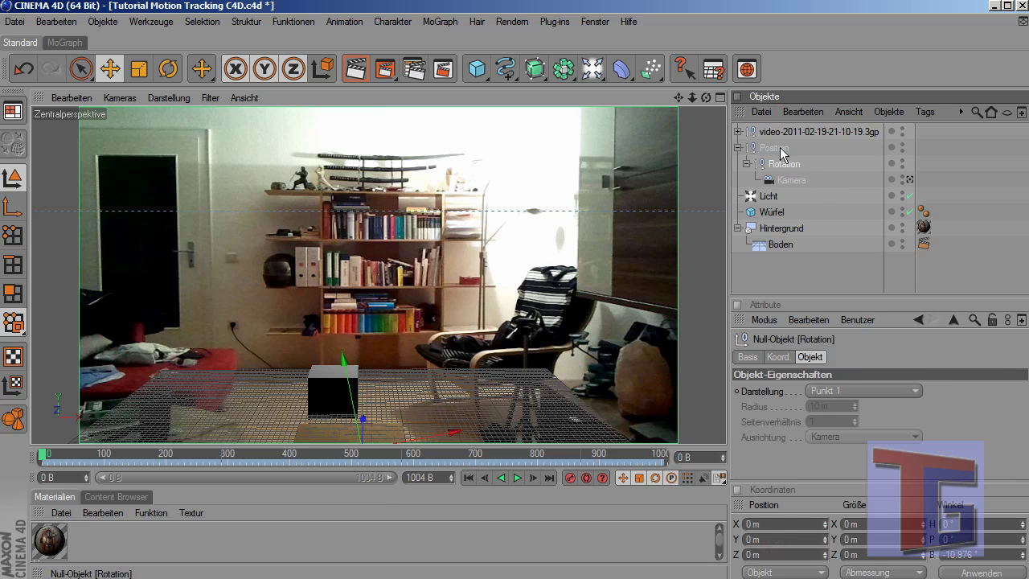
click(778, 151)
click(783, 166)
click(793, 182)
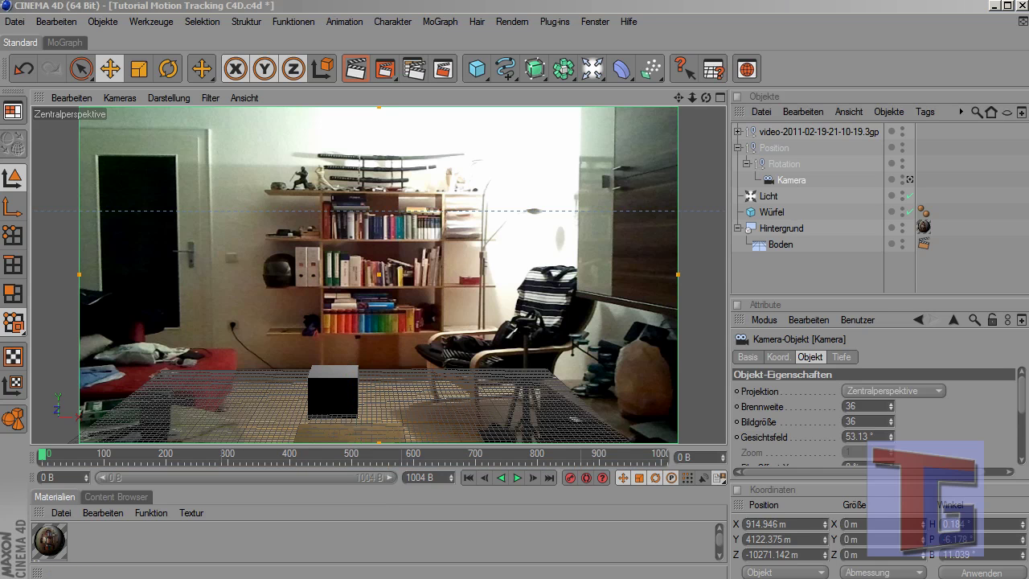
Step: Set the perspective view to look through the Kamera scene camera and maximize that view
middle_click(237, 202)
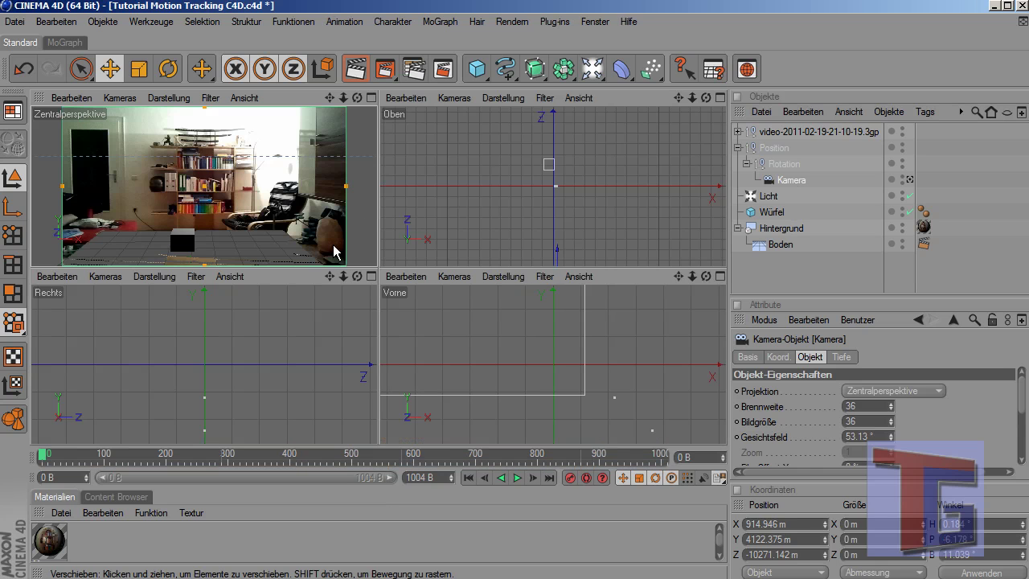
click(120, 98)
mouse_move(135, 125)
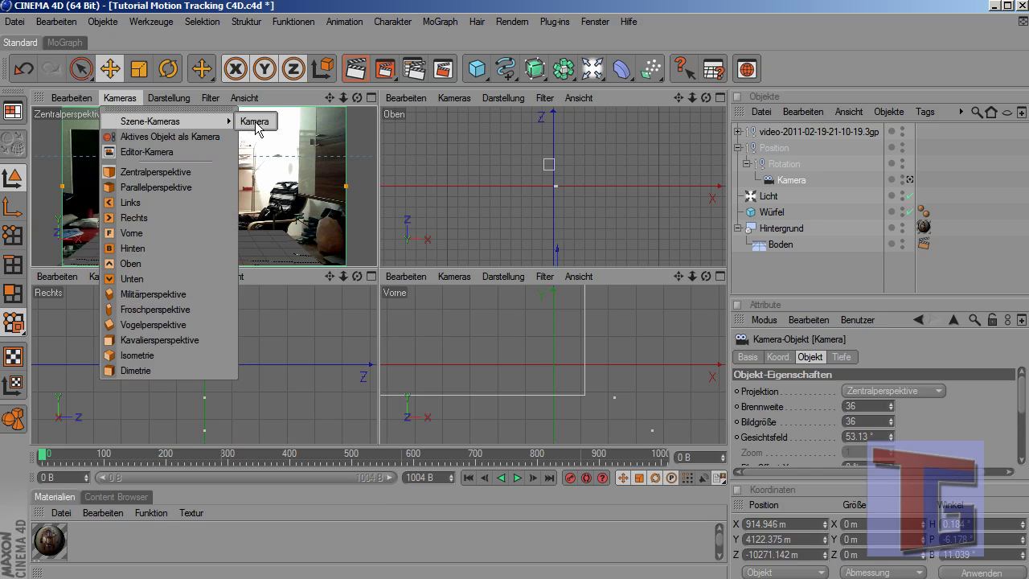
click(254, 122)
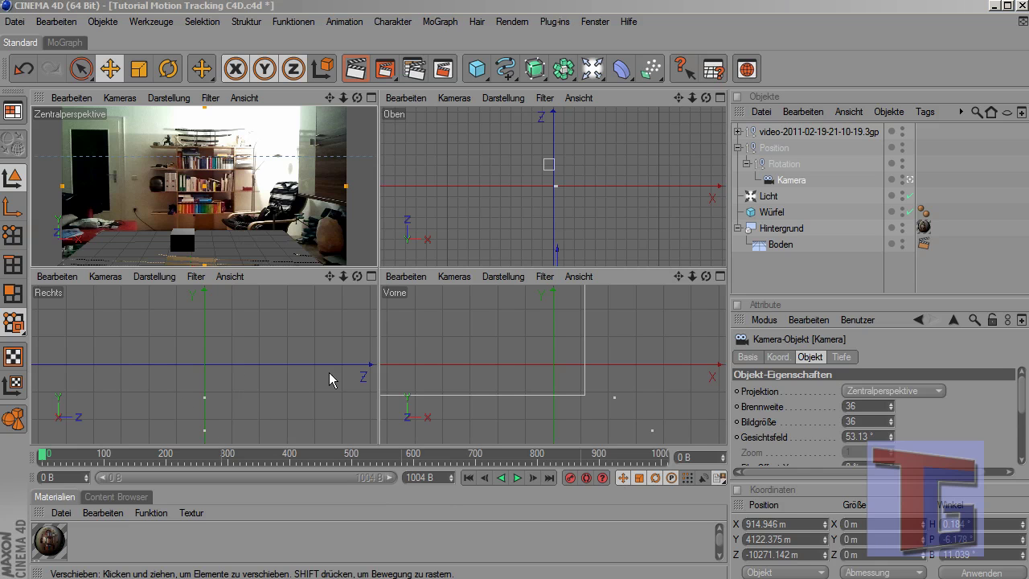
middle_click(280, 222)
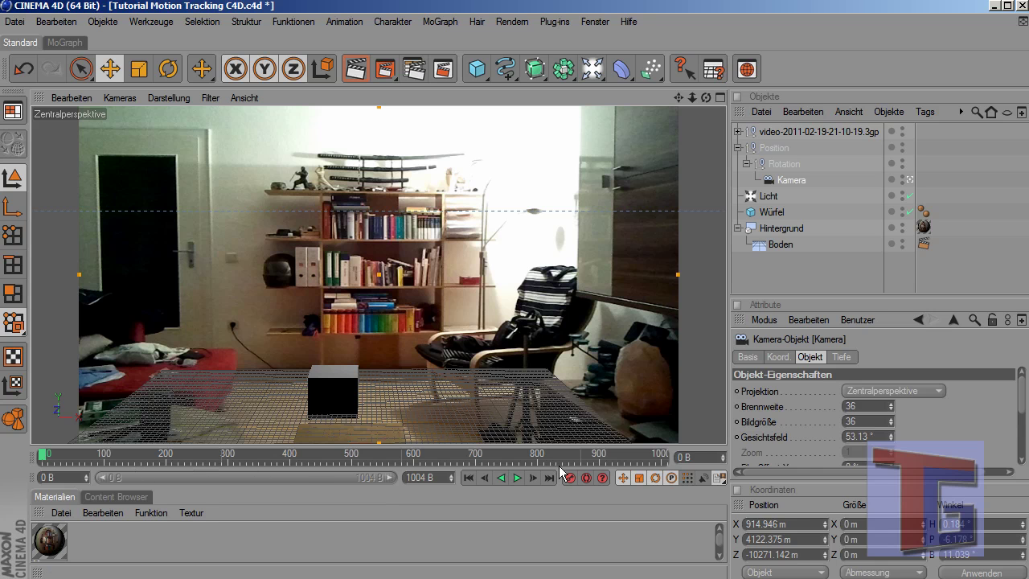
Step: Scrub through the timeline to check the Kamera's tracked motion against the background video and return to the first frame
drag(123, 459, 182, 458)
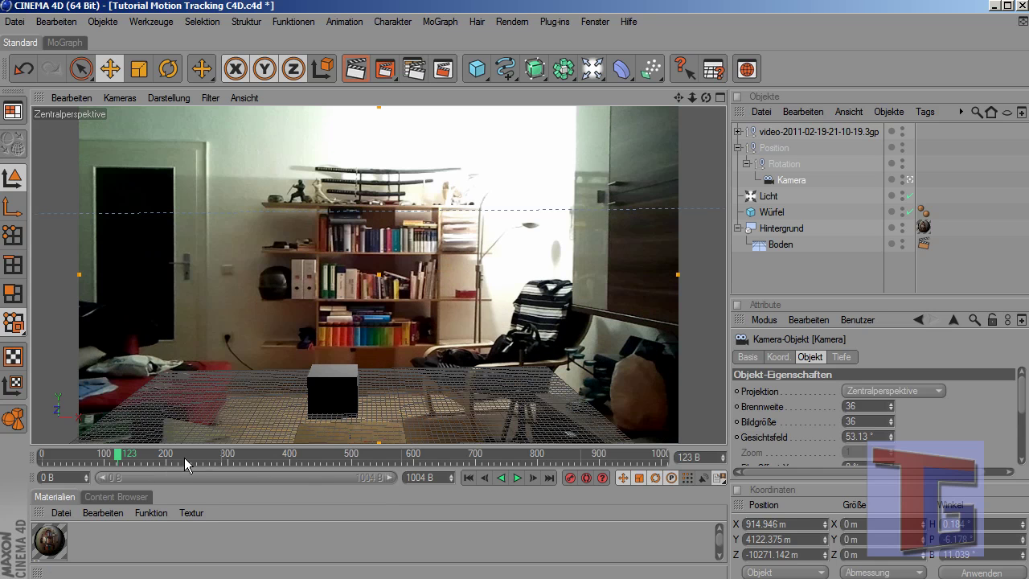
drag(285, 455, 303, 455)
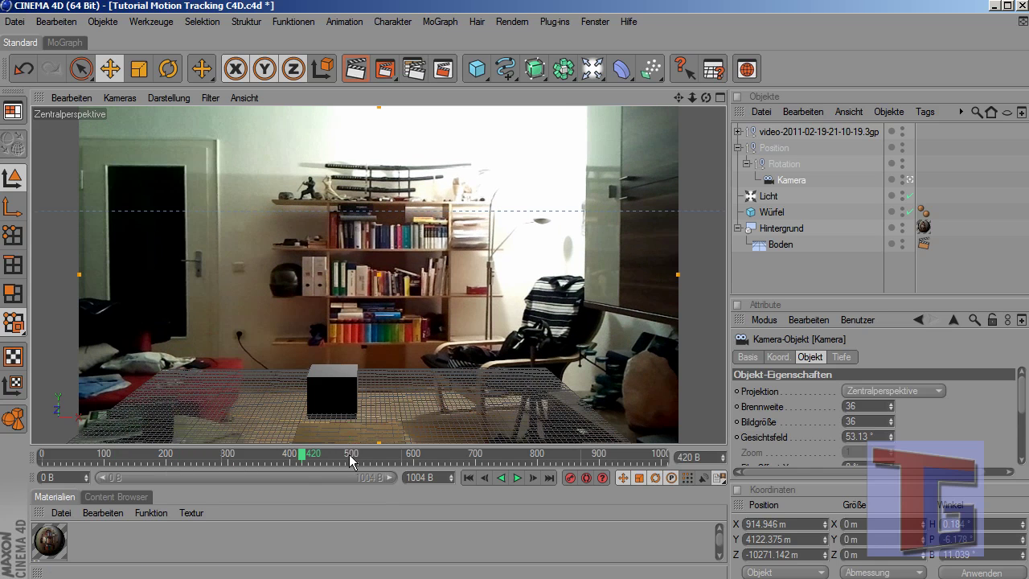
drag(431, 457, 517, 460)
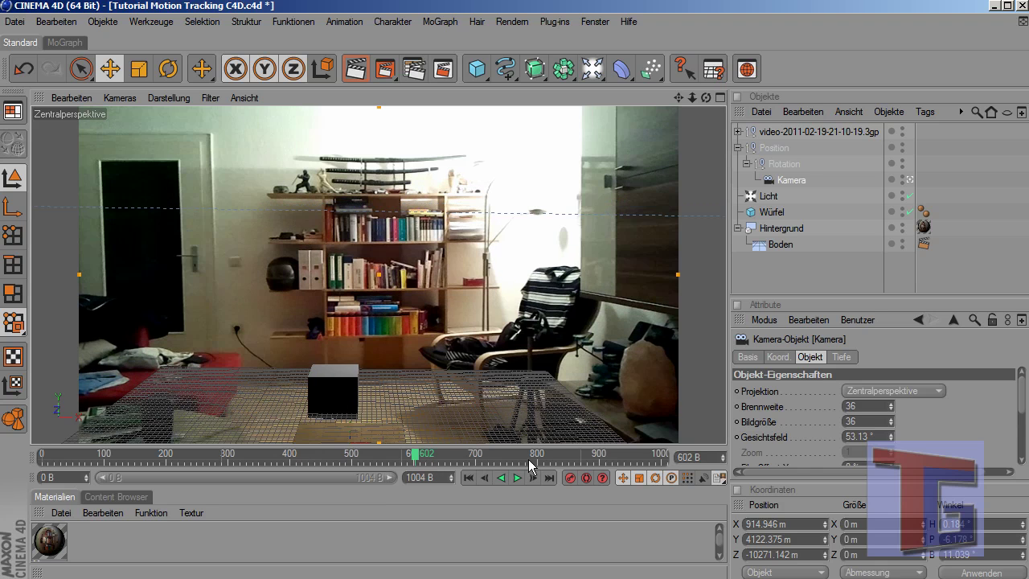
click(551, 455)
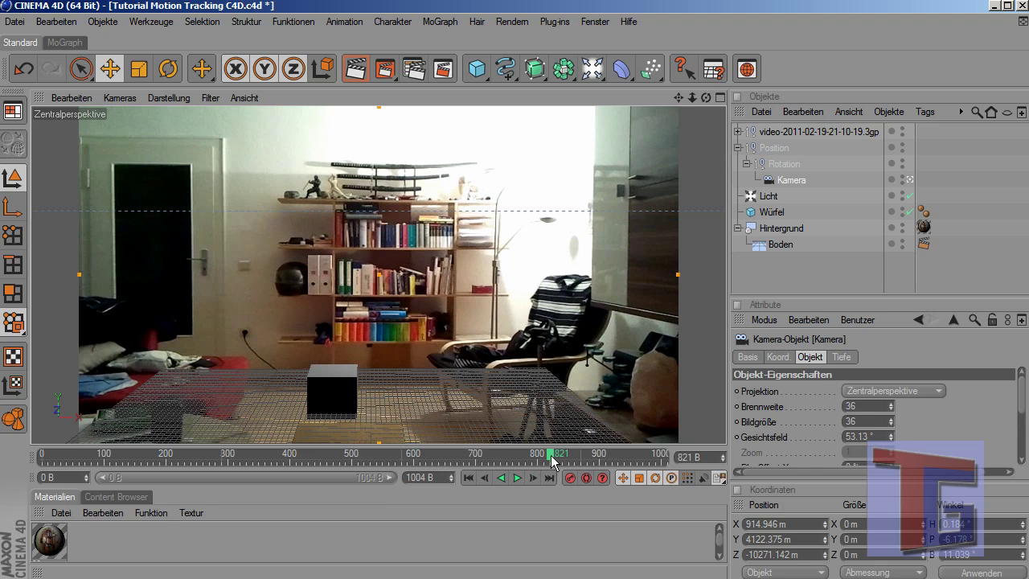
click(574, 456)
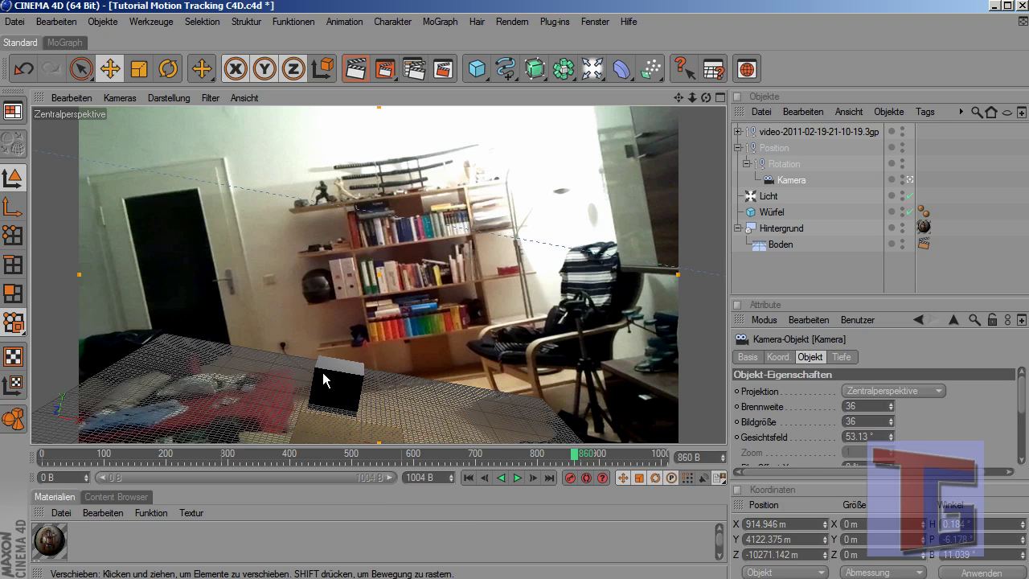
click(615, 457)
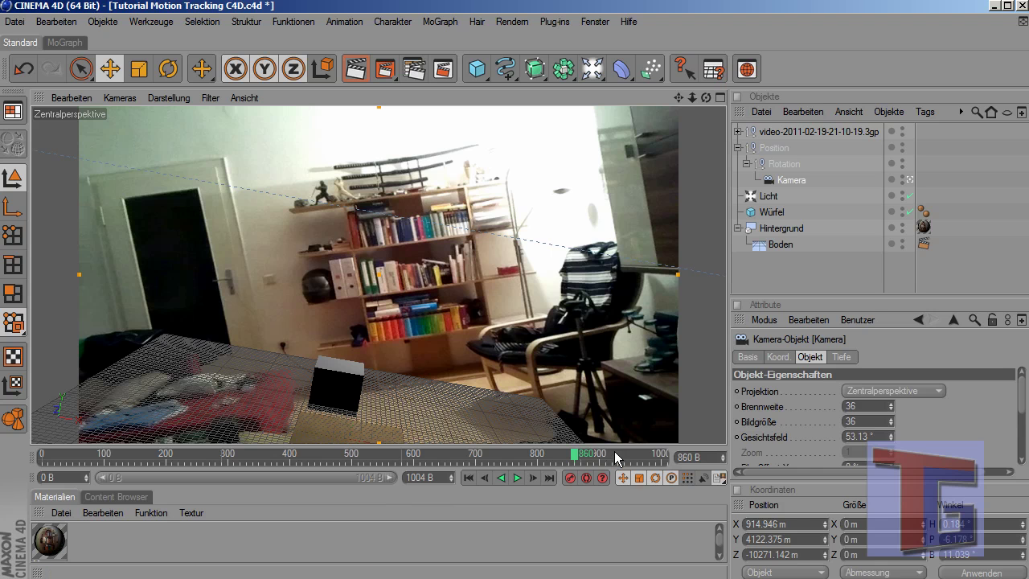
click(635, 459)
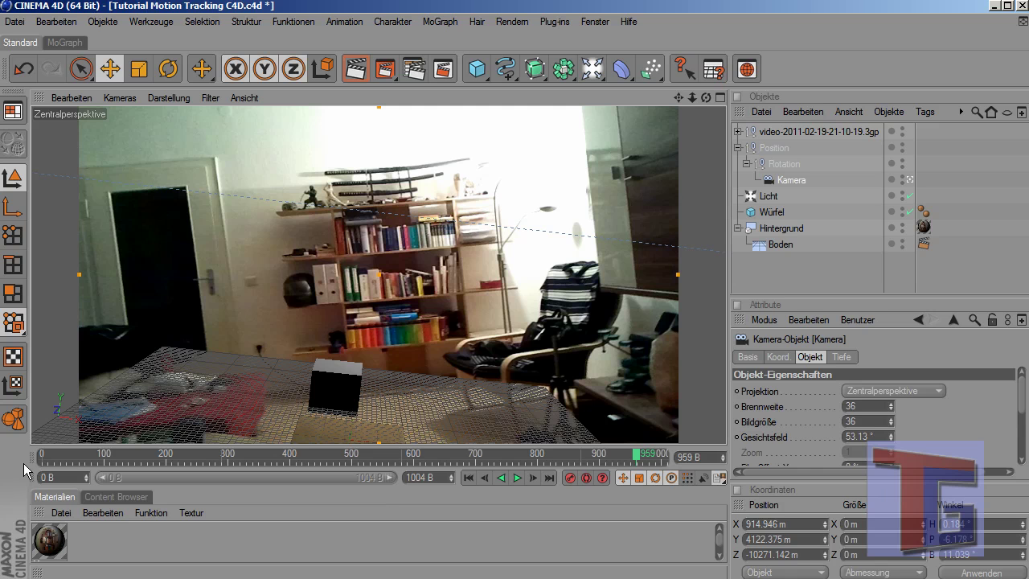
click(464, 478)
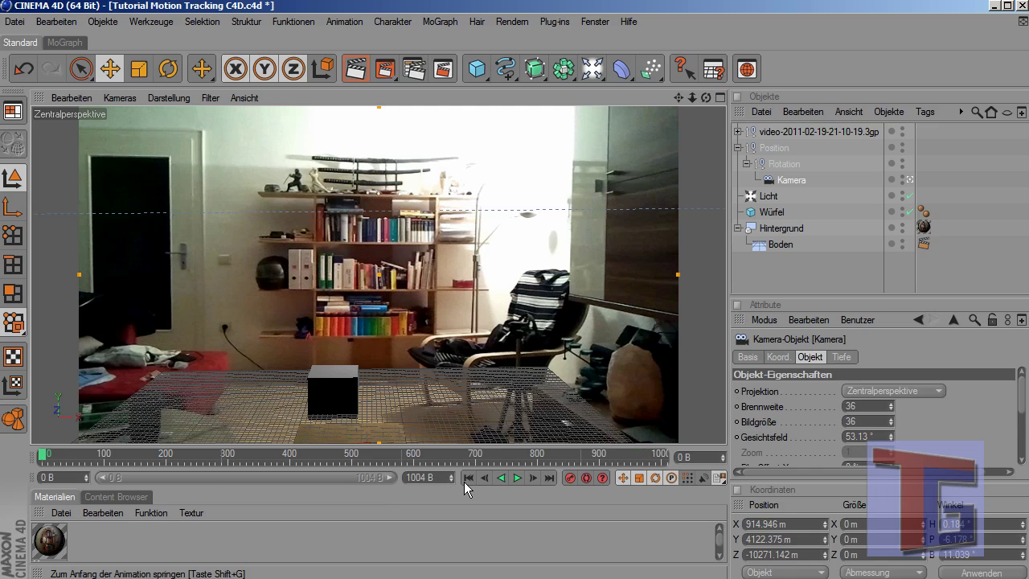